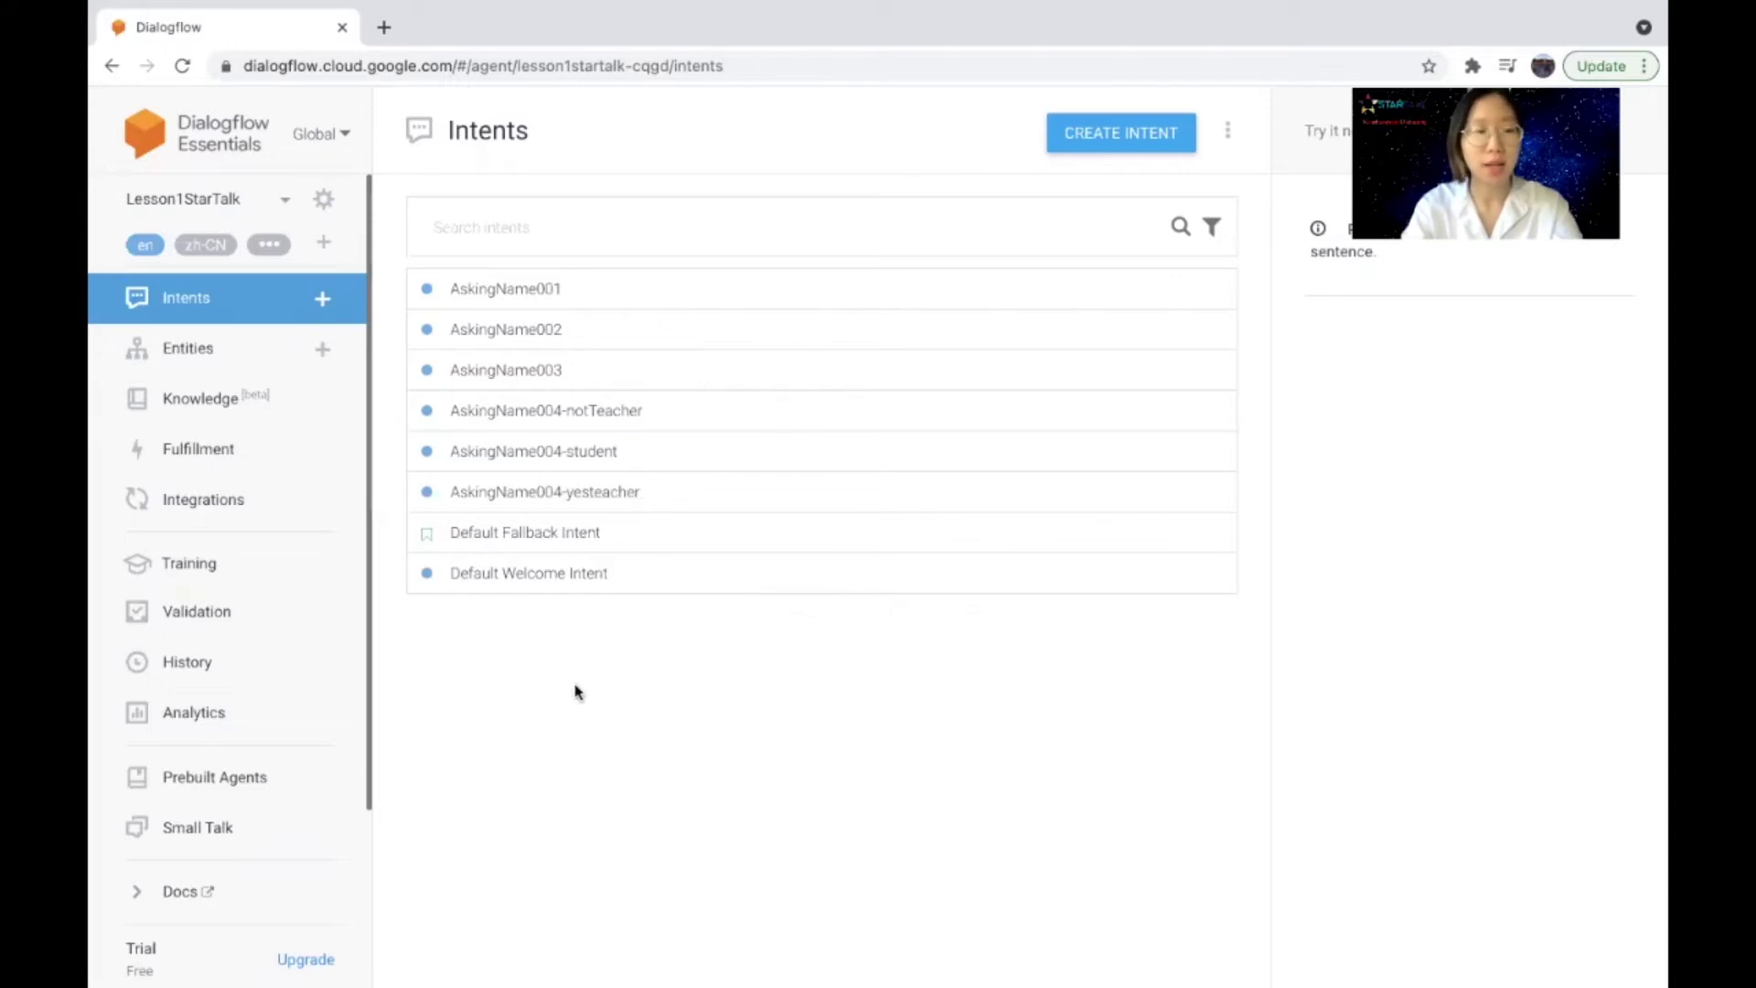
Step: Go to Integrations from the Lesson1StarTalk agent's left sidebar
left_click(212, 504)
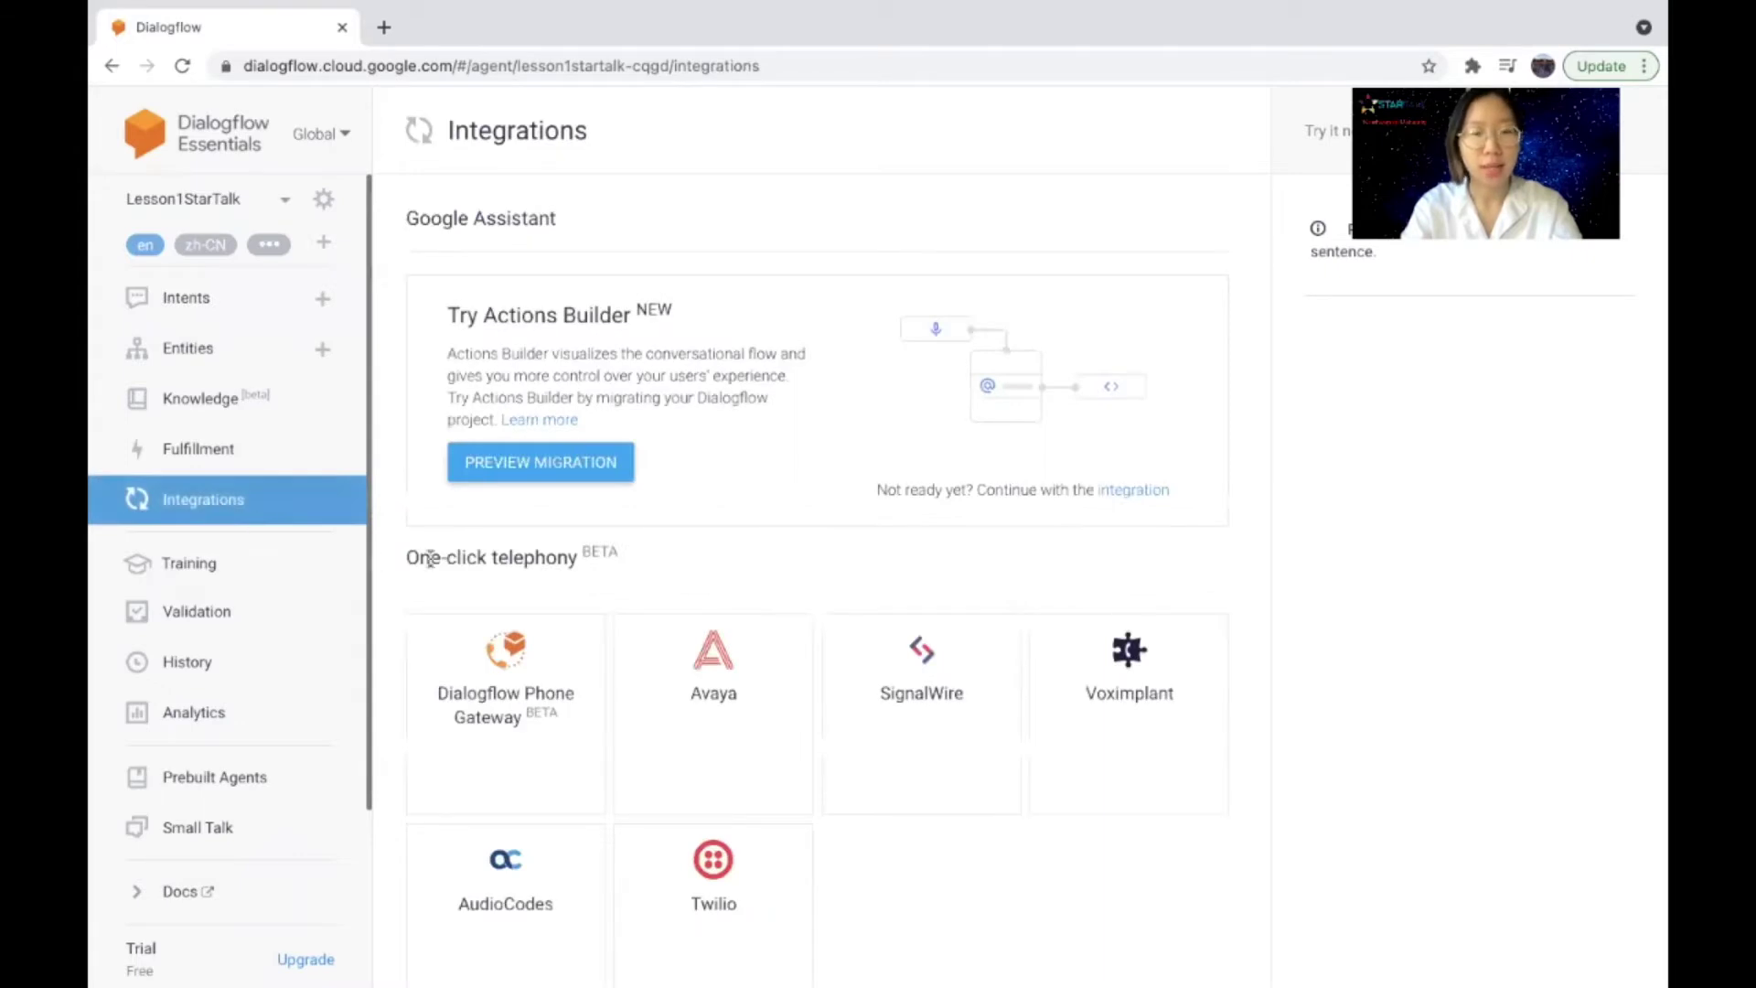
Step: Scroll to the Text based integrations and open the Web Demo card
scroll(429, 558, "down", 10)
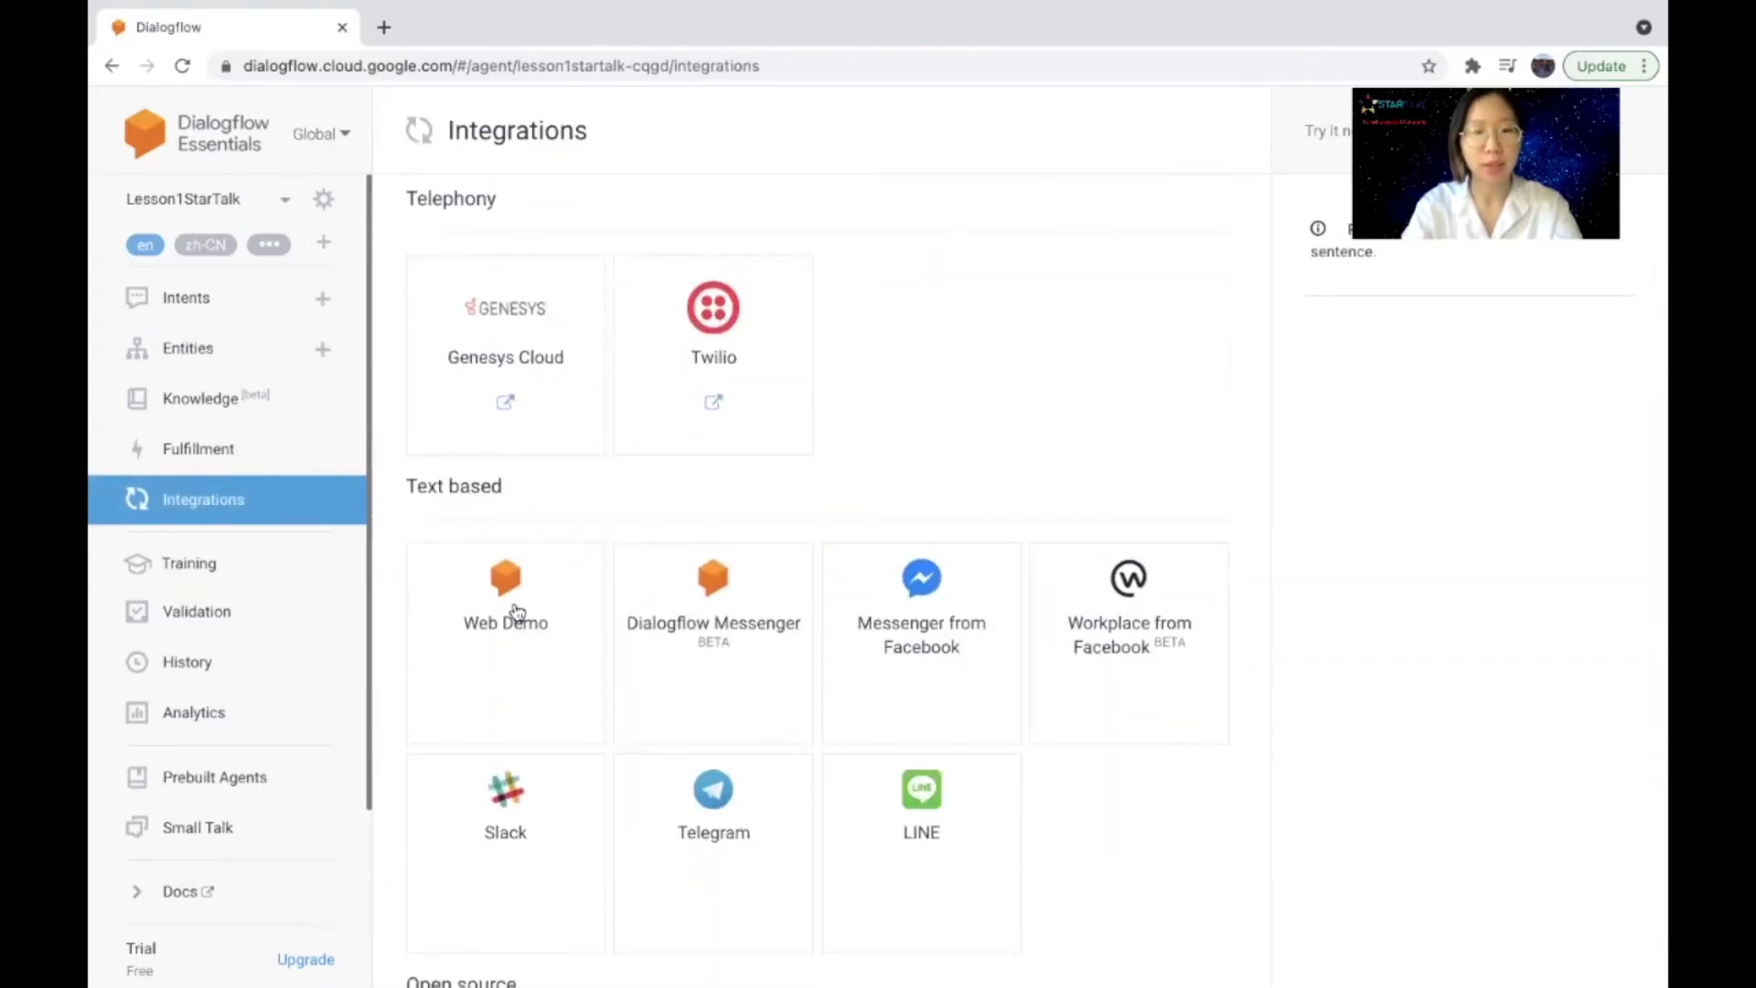
left_click(517, 612)
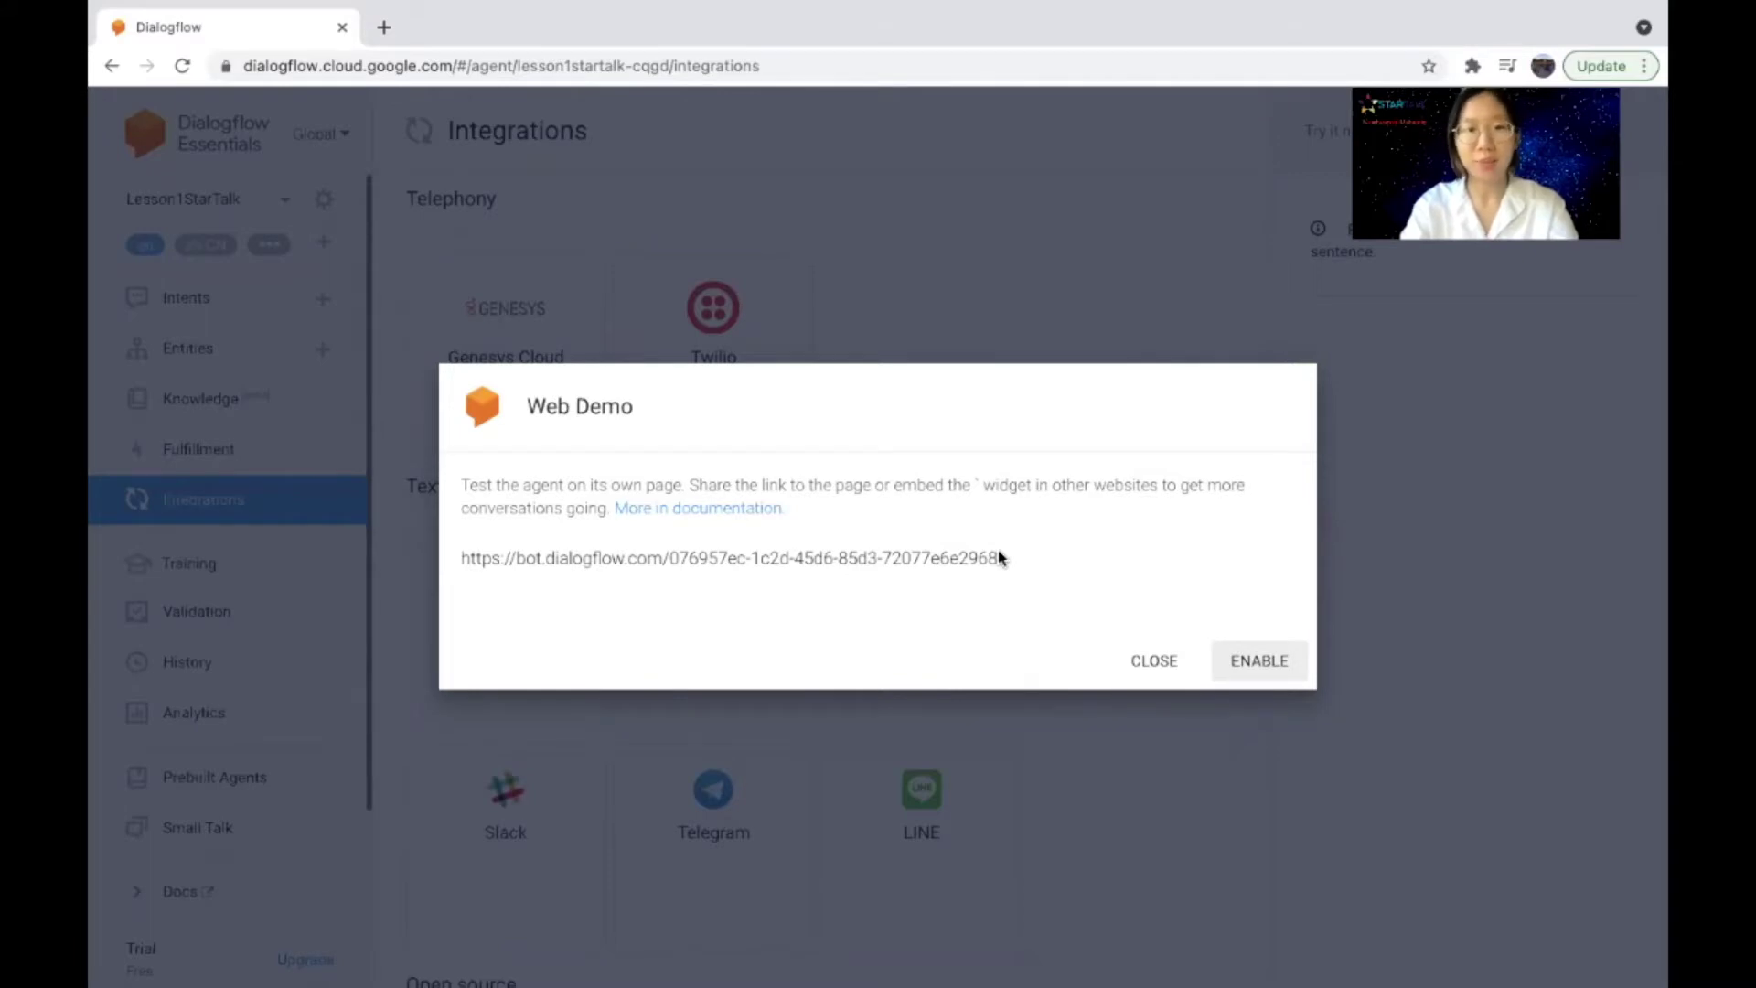
Step: Enable Web Demo, open its bot URL in a new tab, then select the iframe src URL
left_click(1272, 663)
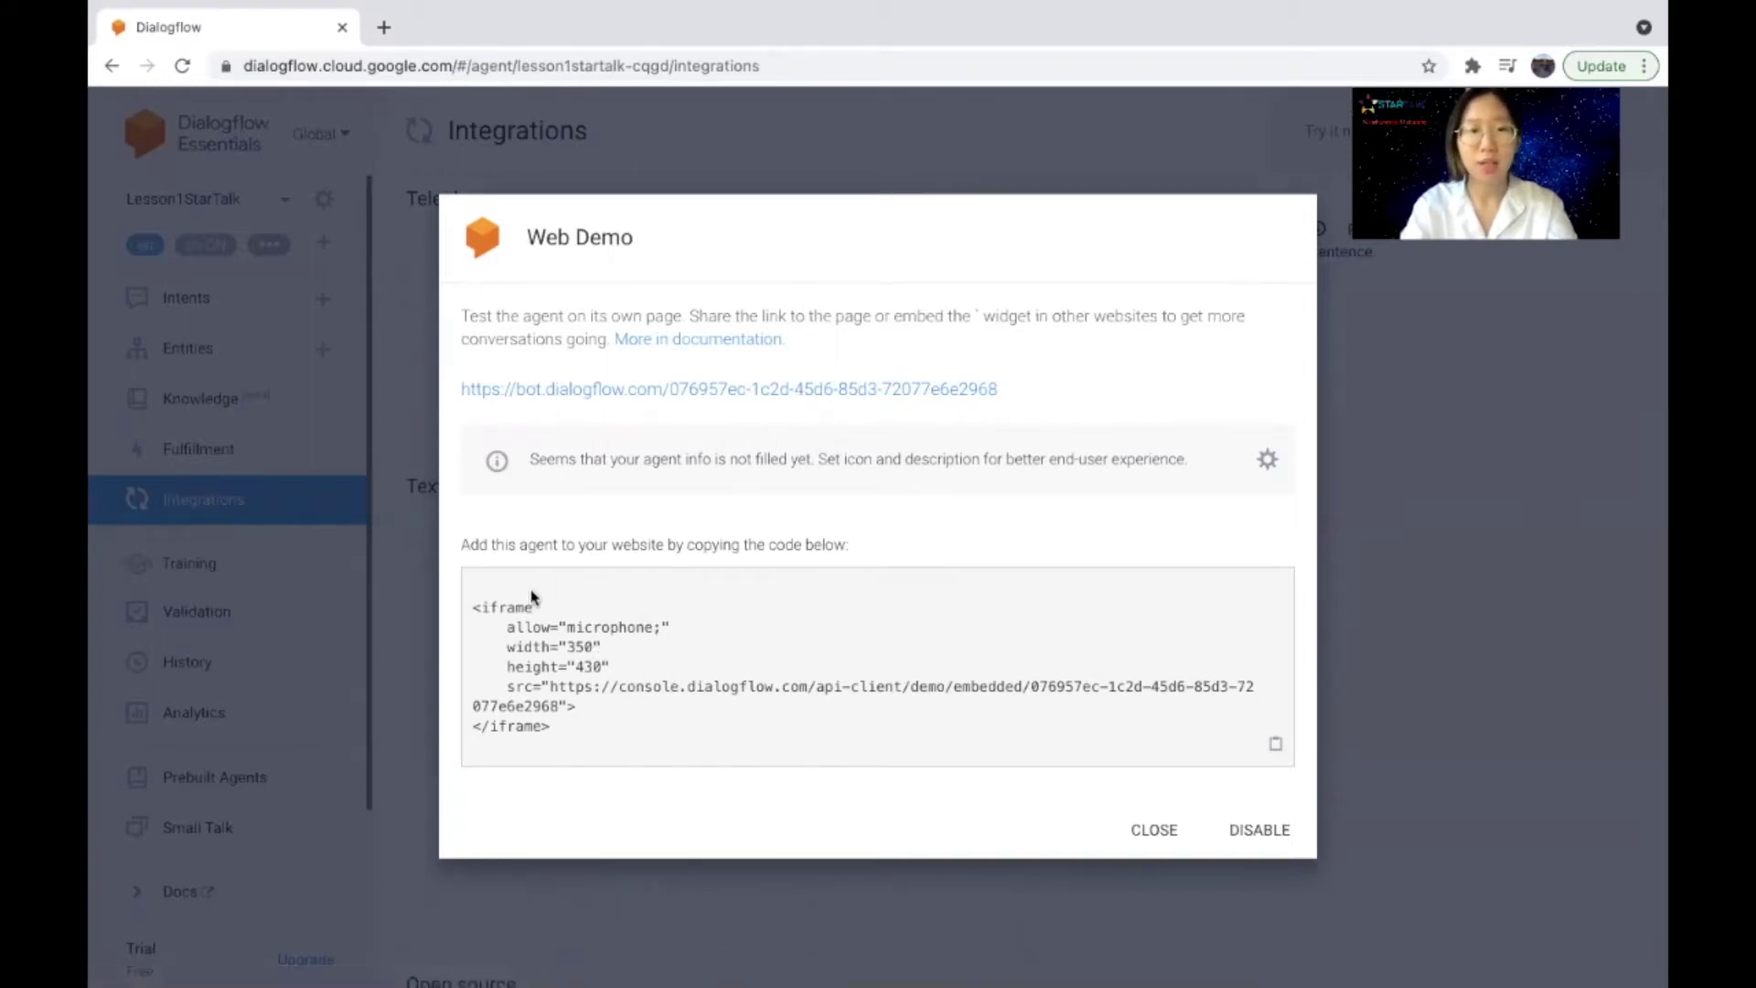
left_click(929, 390)
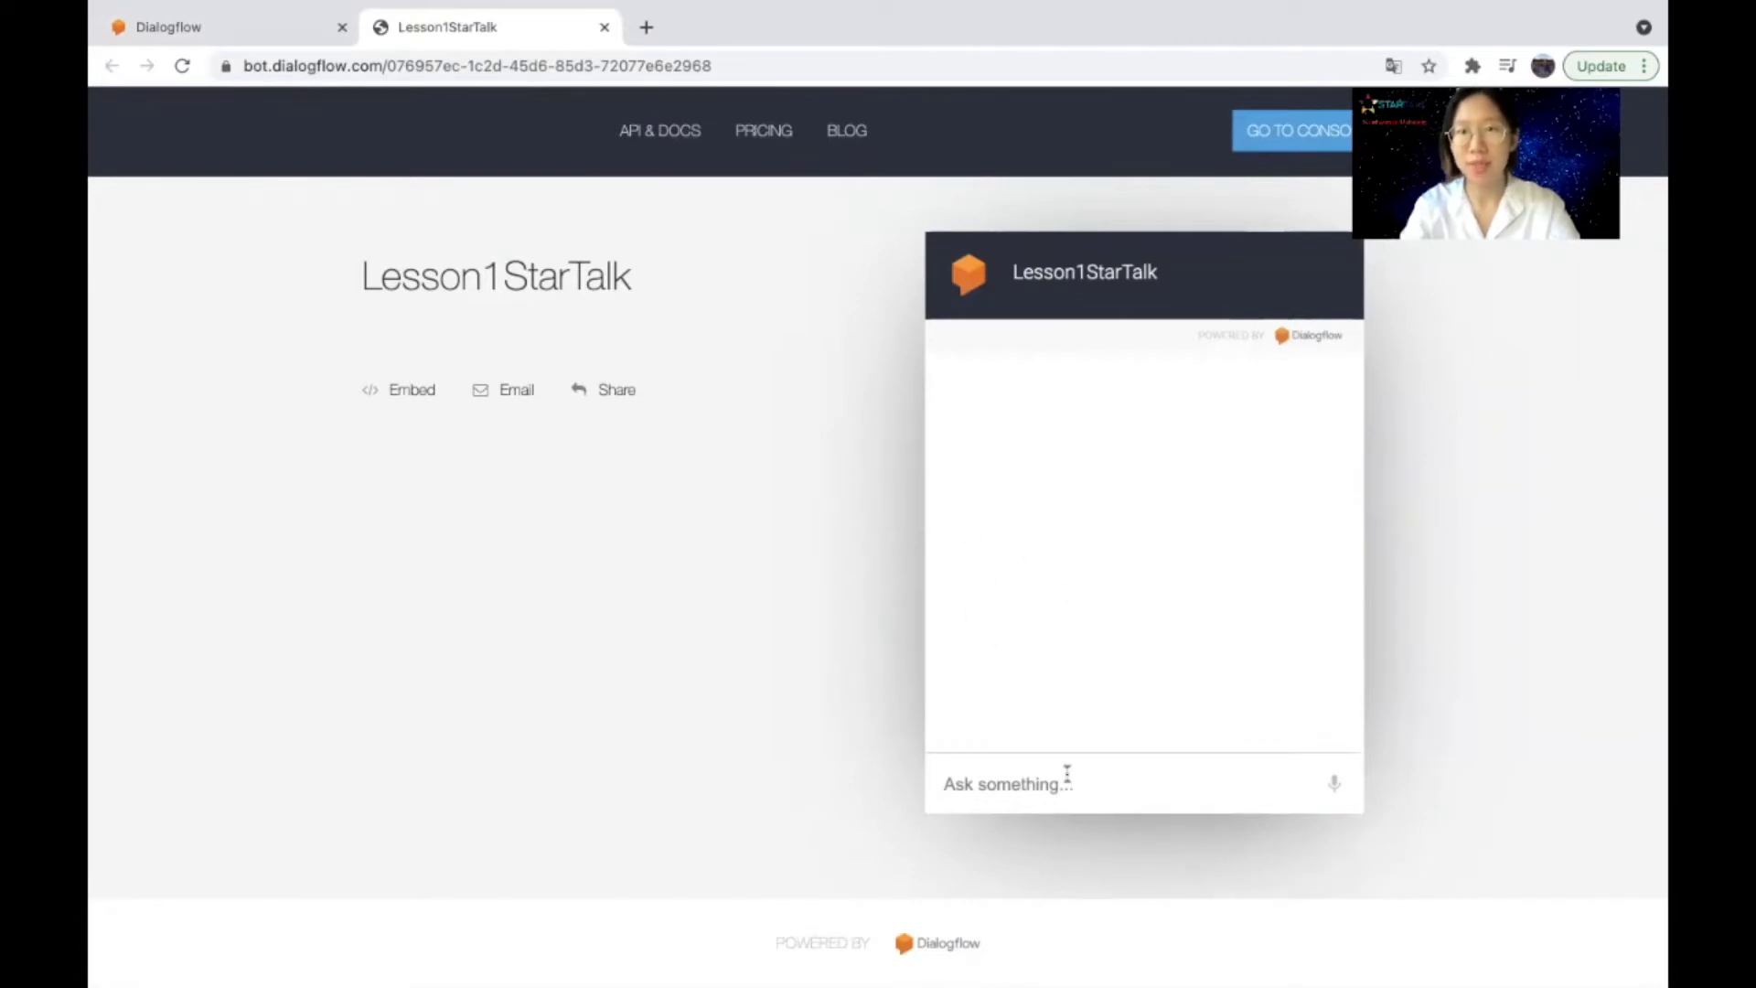
left_click(287, 29)
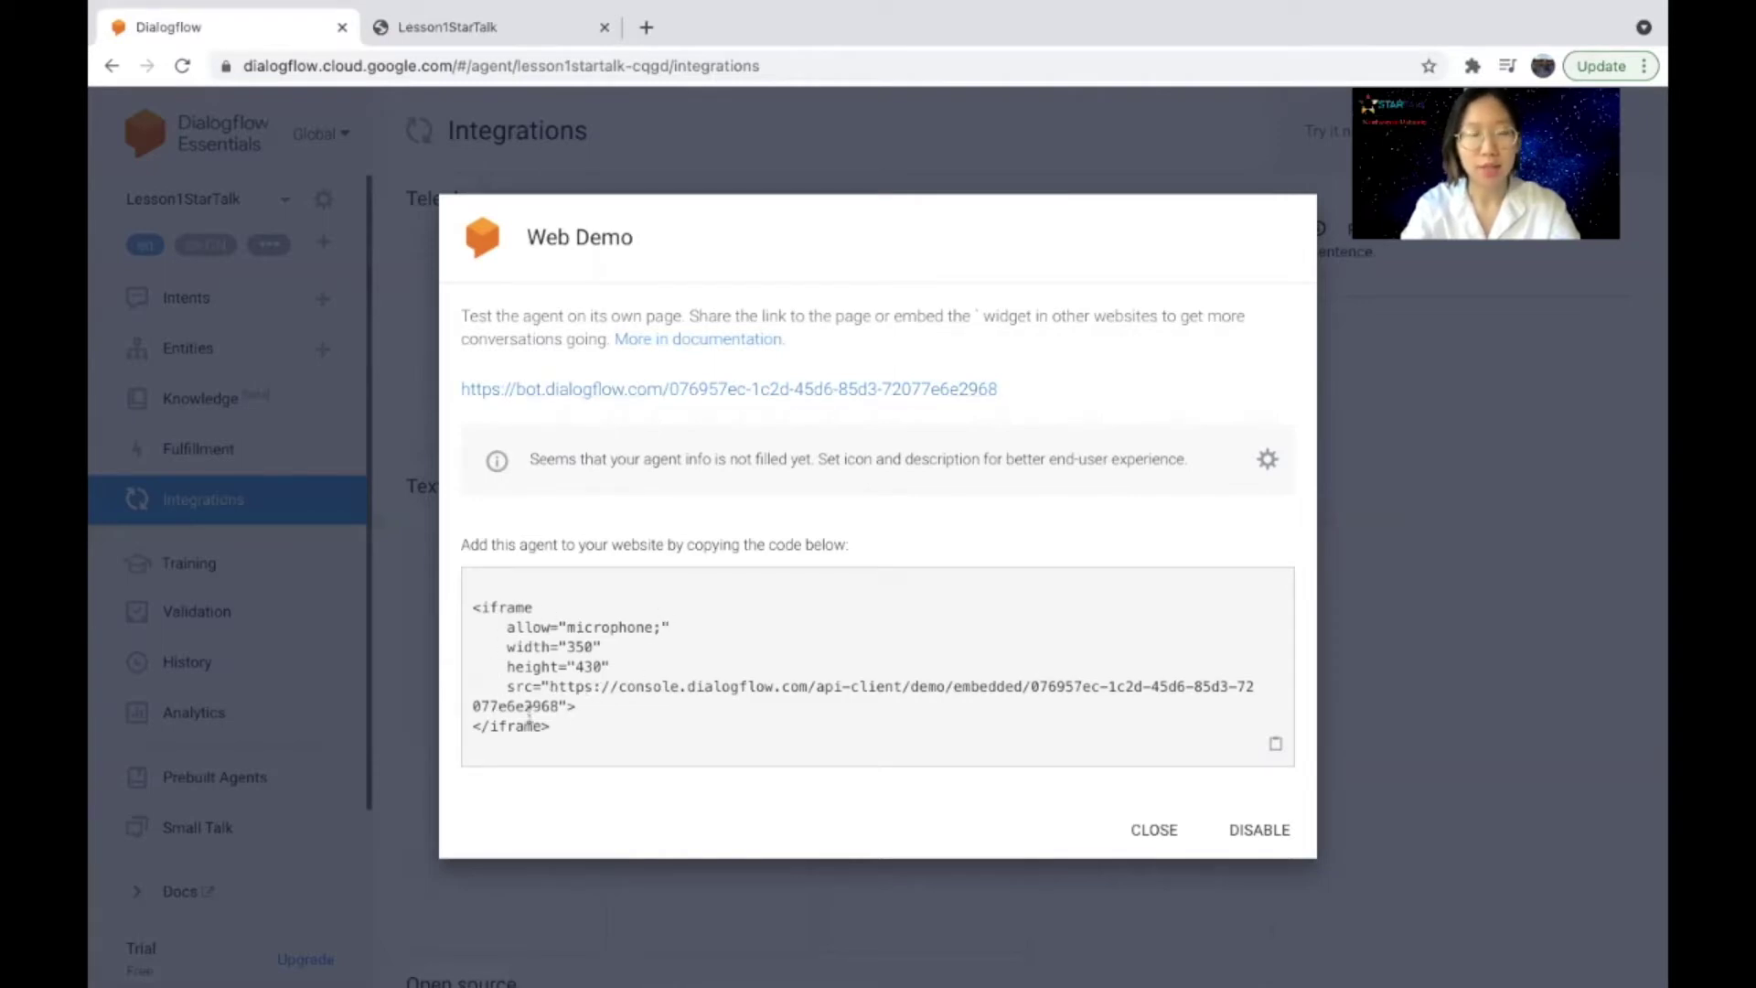
left_click_drag(550, 686, 554, 705)
key("ctrl+c")
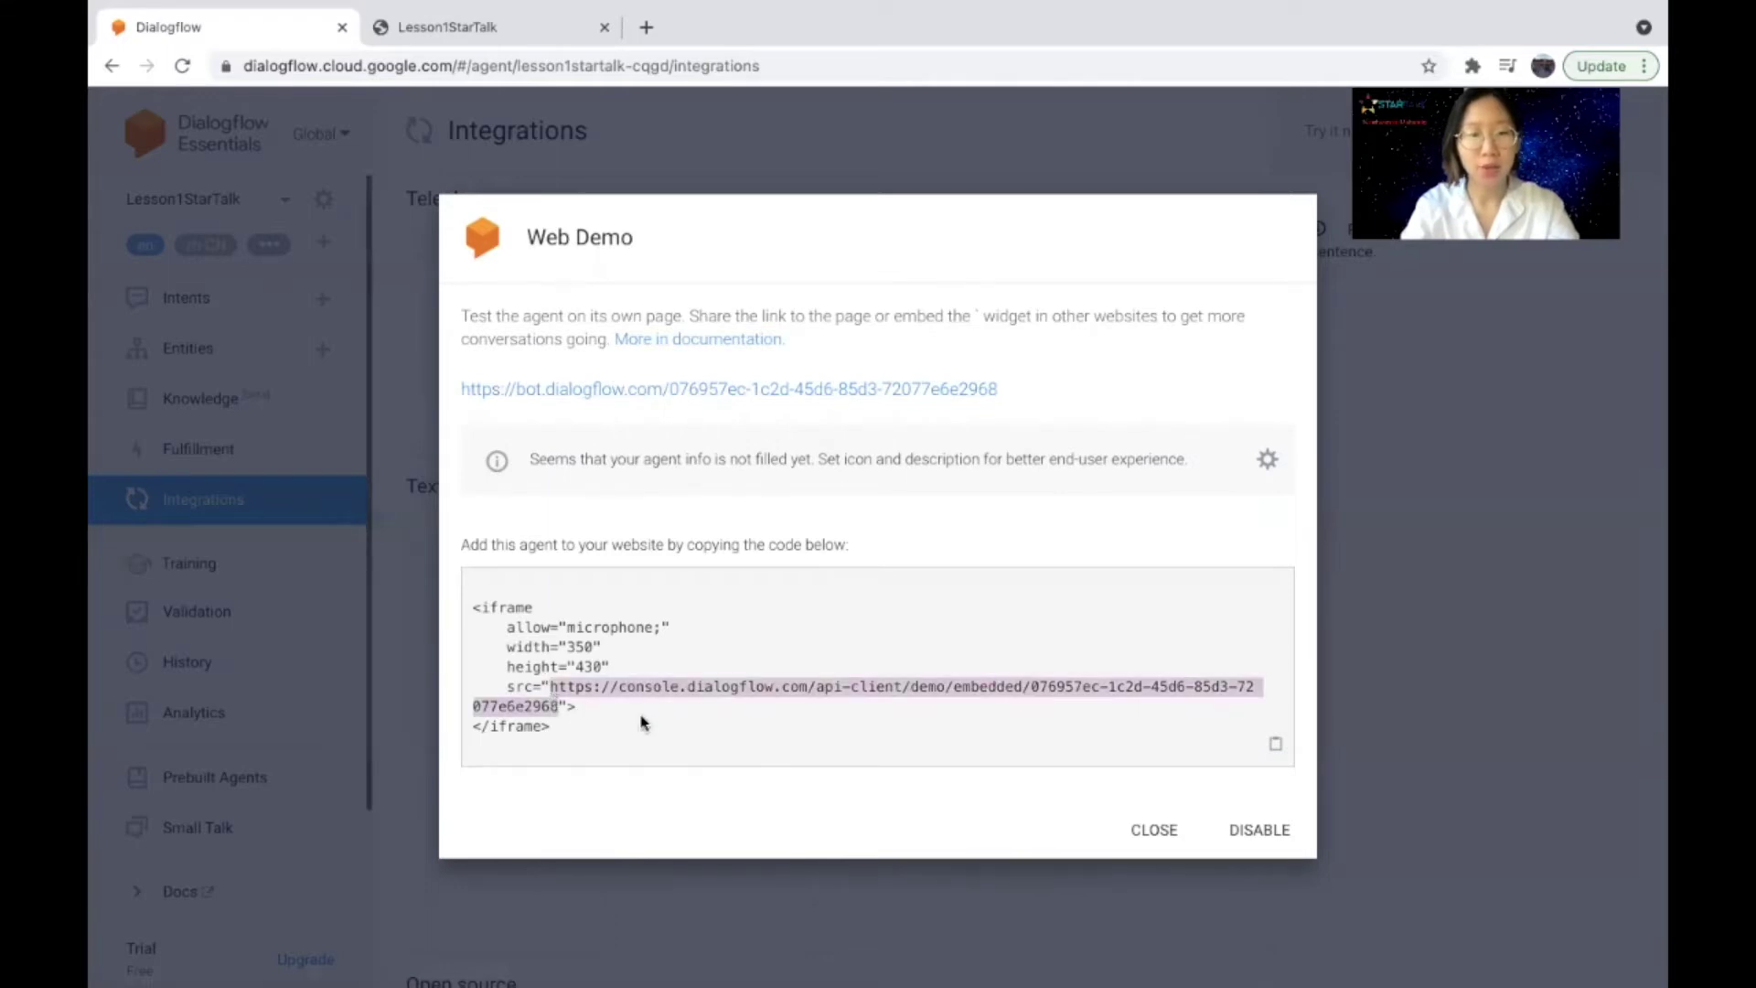
Step: Load the copied embedded demo URL in a new tab and compare it with the bot page
left_click(646, 27)
key("ctrl+v")
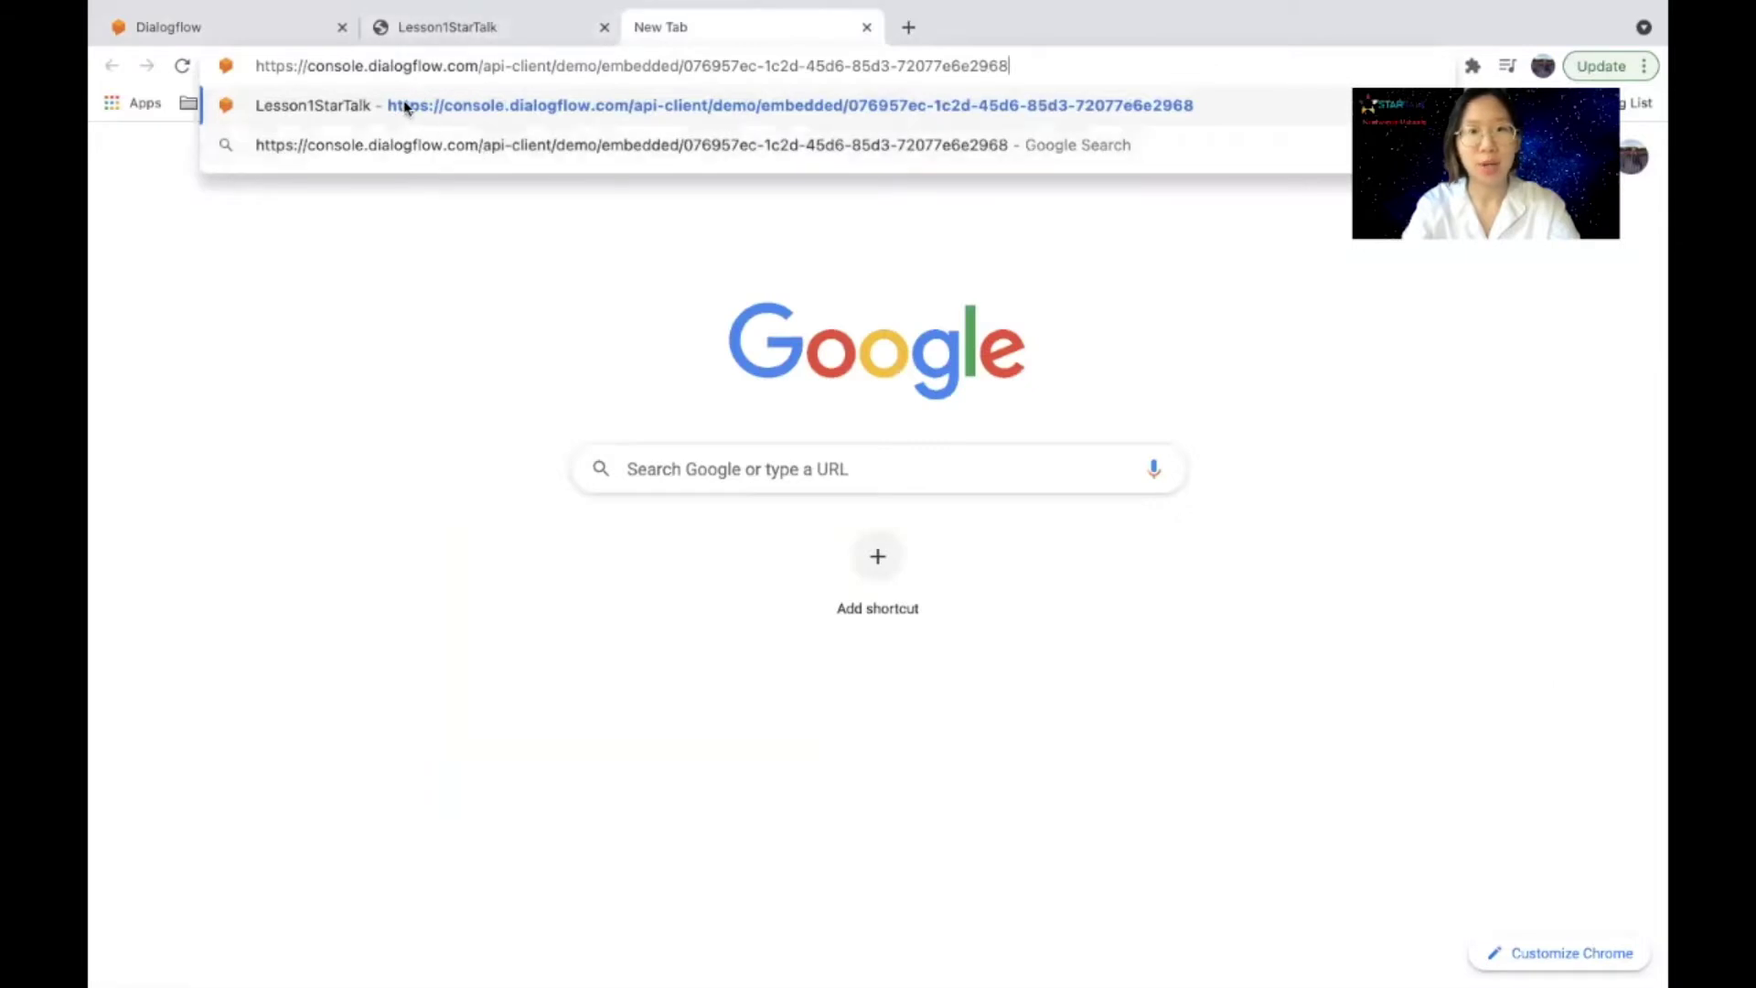
left_click(405, 107)
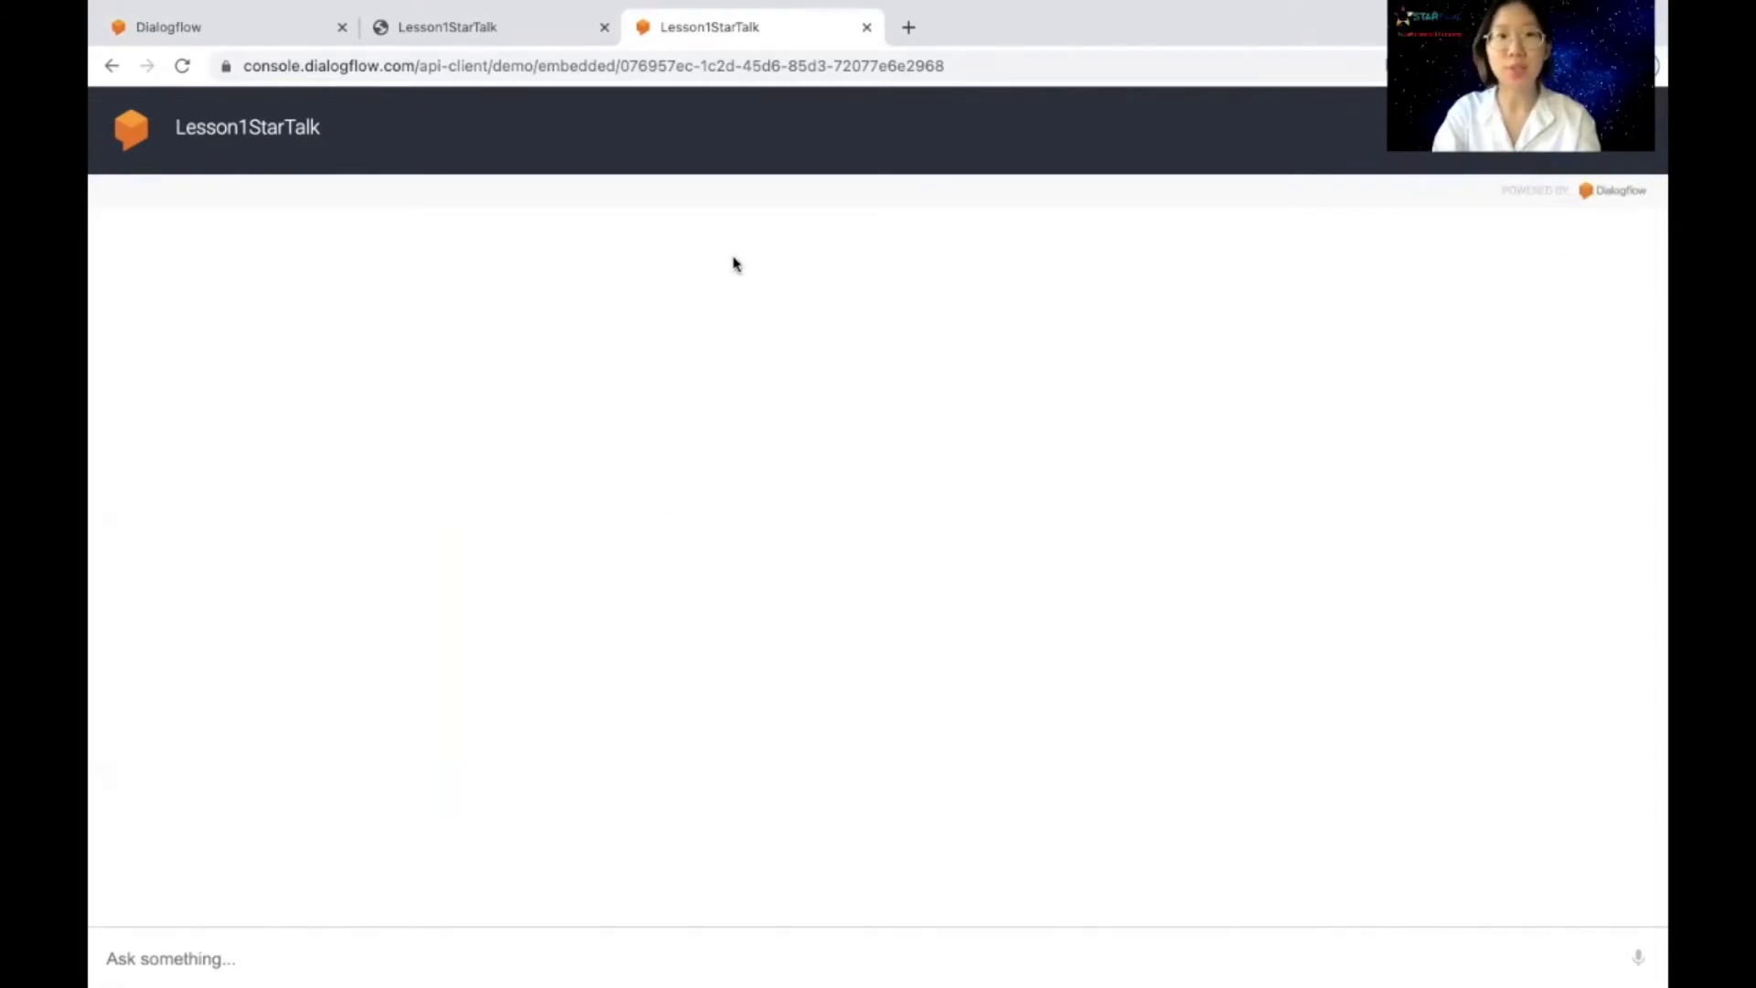
left_click(509, 27)
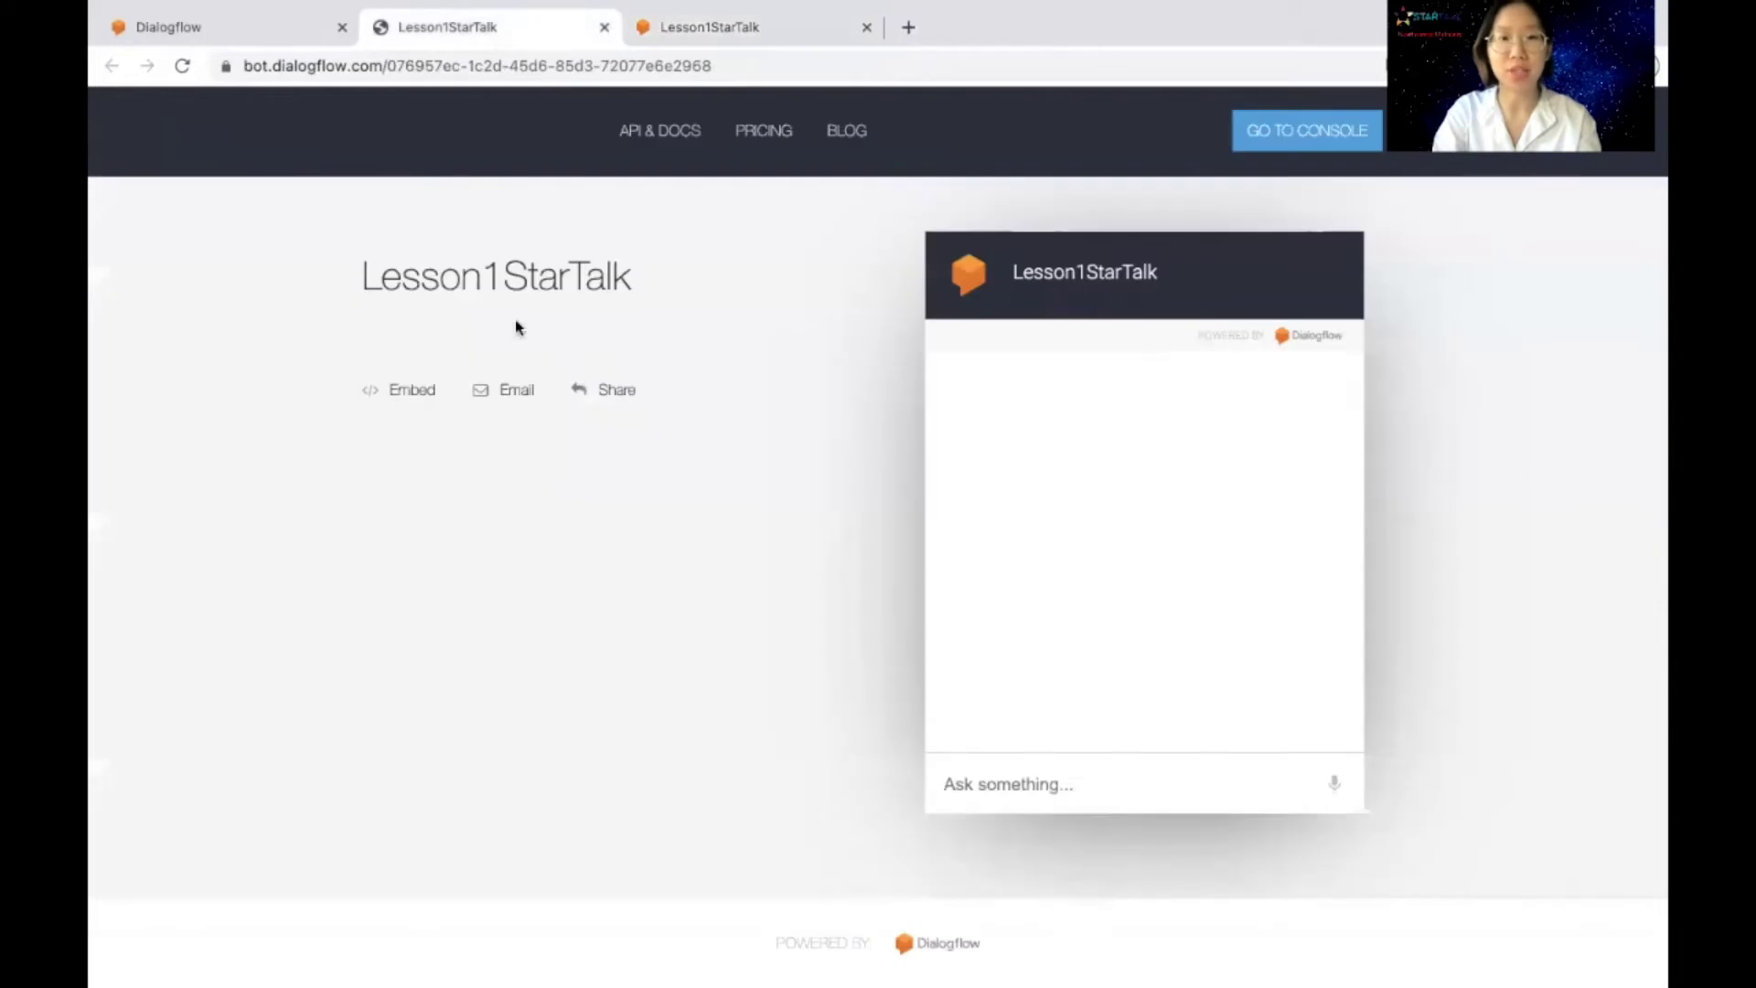
left_click(704, 29)
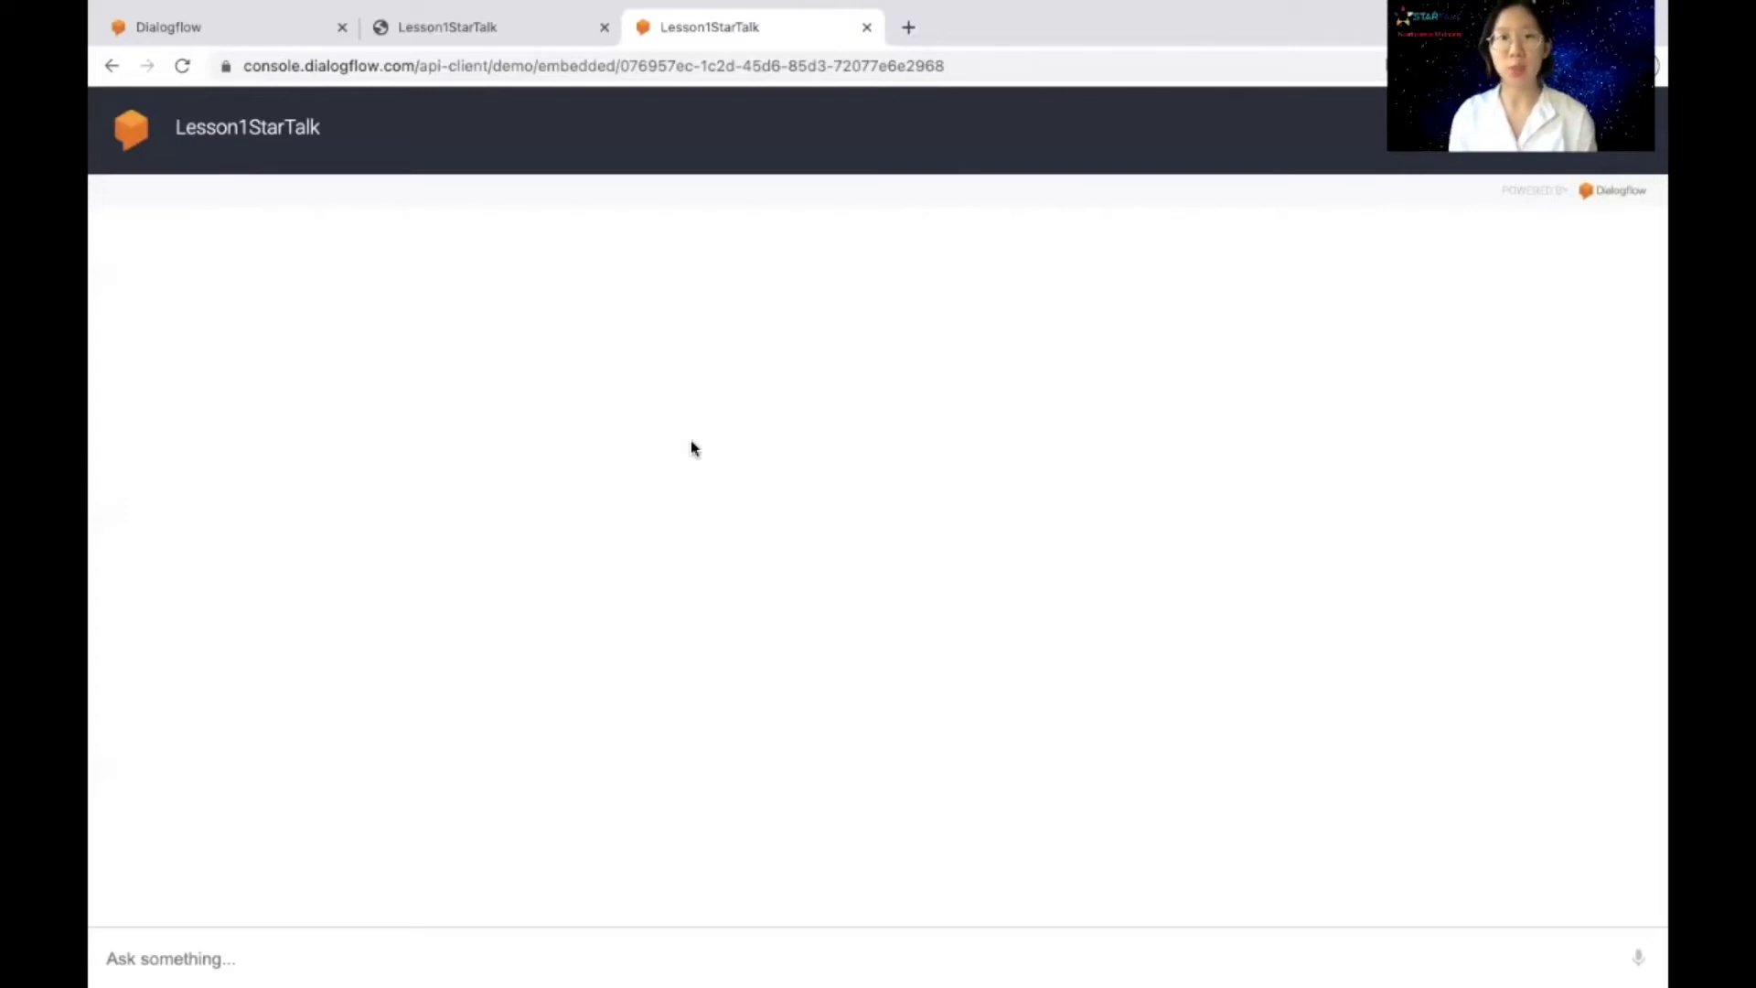
Step: Review the Web Demo's iframe embed code, then return to the Lesson1StarTalk bot page
left_click(245, 35)
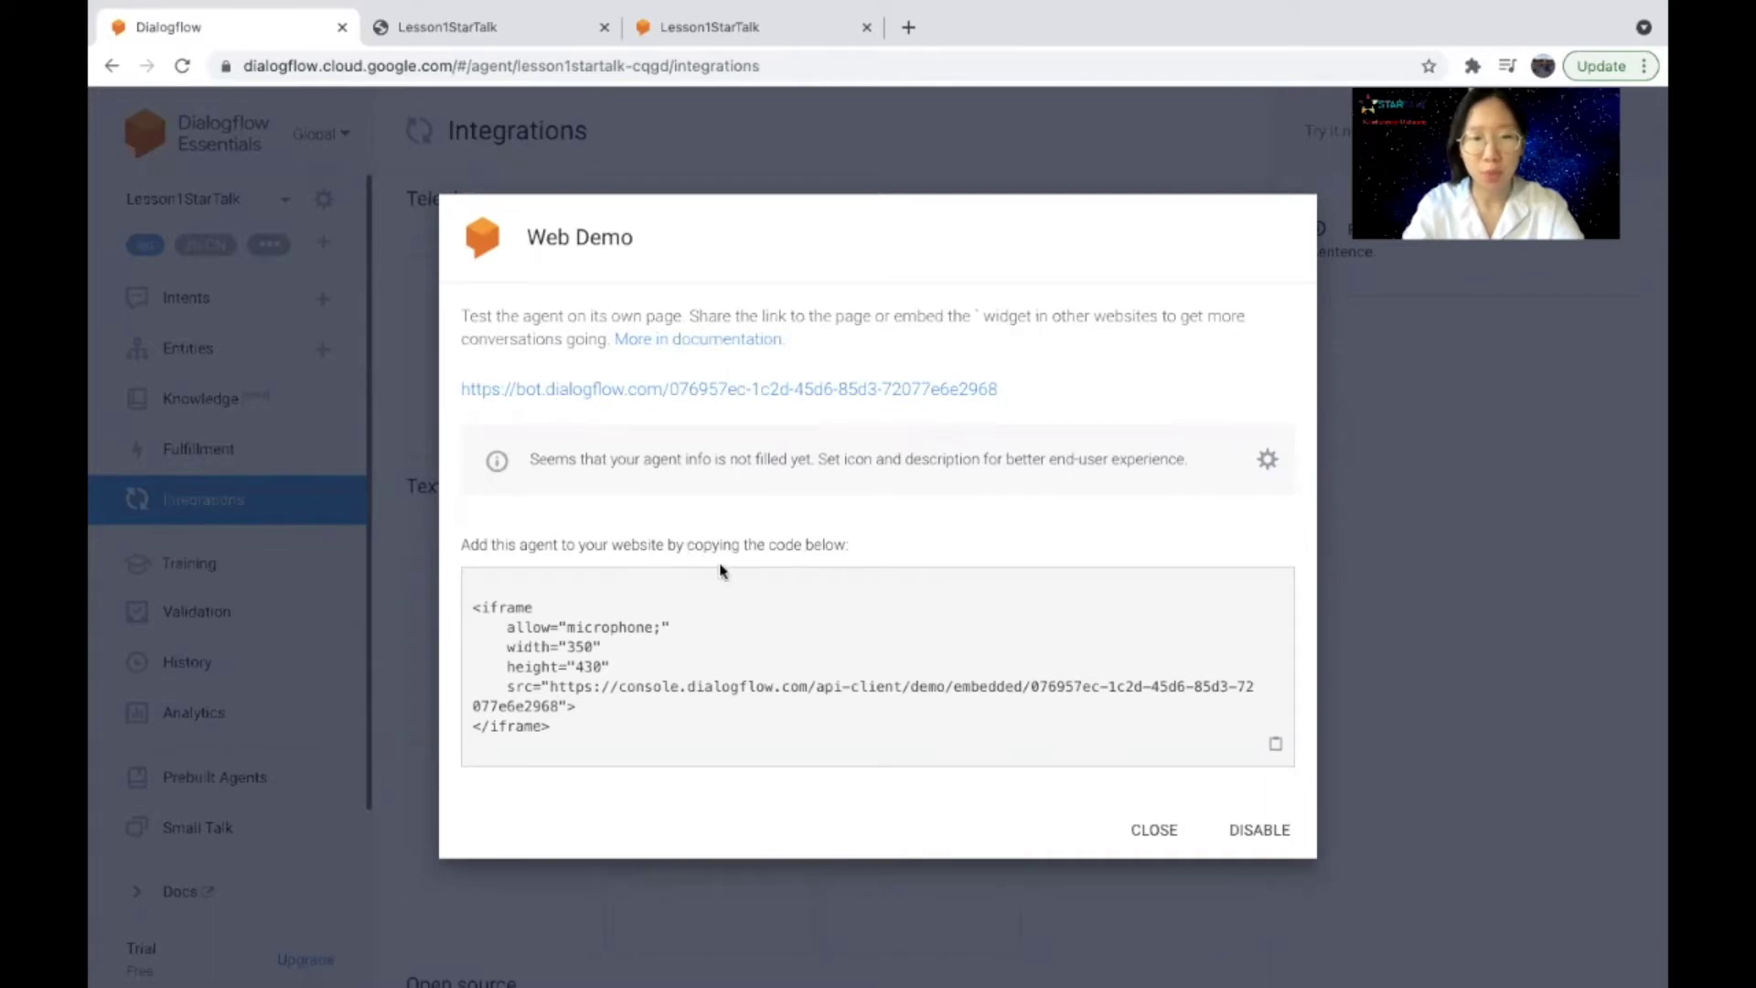
left_click_drag(471, 607, 589, 732)
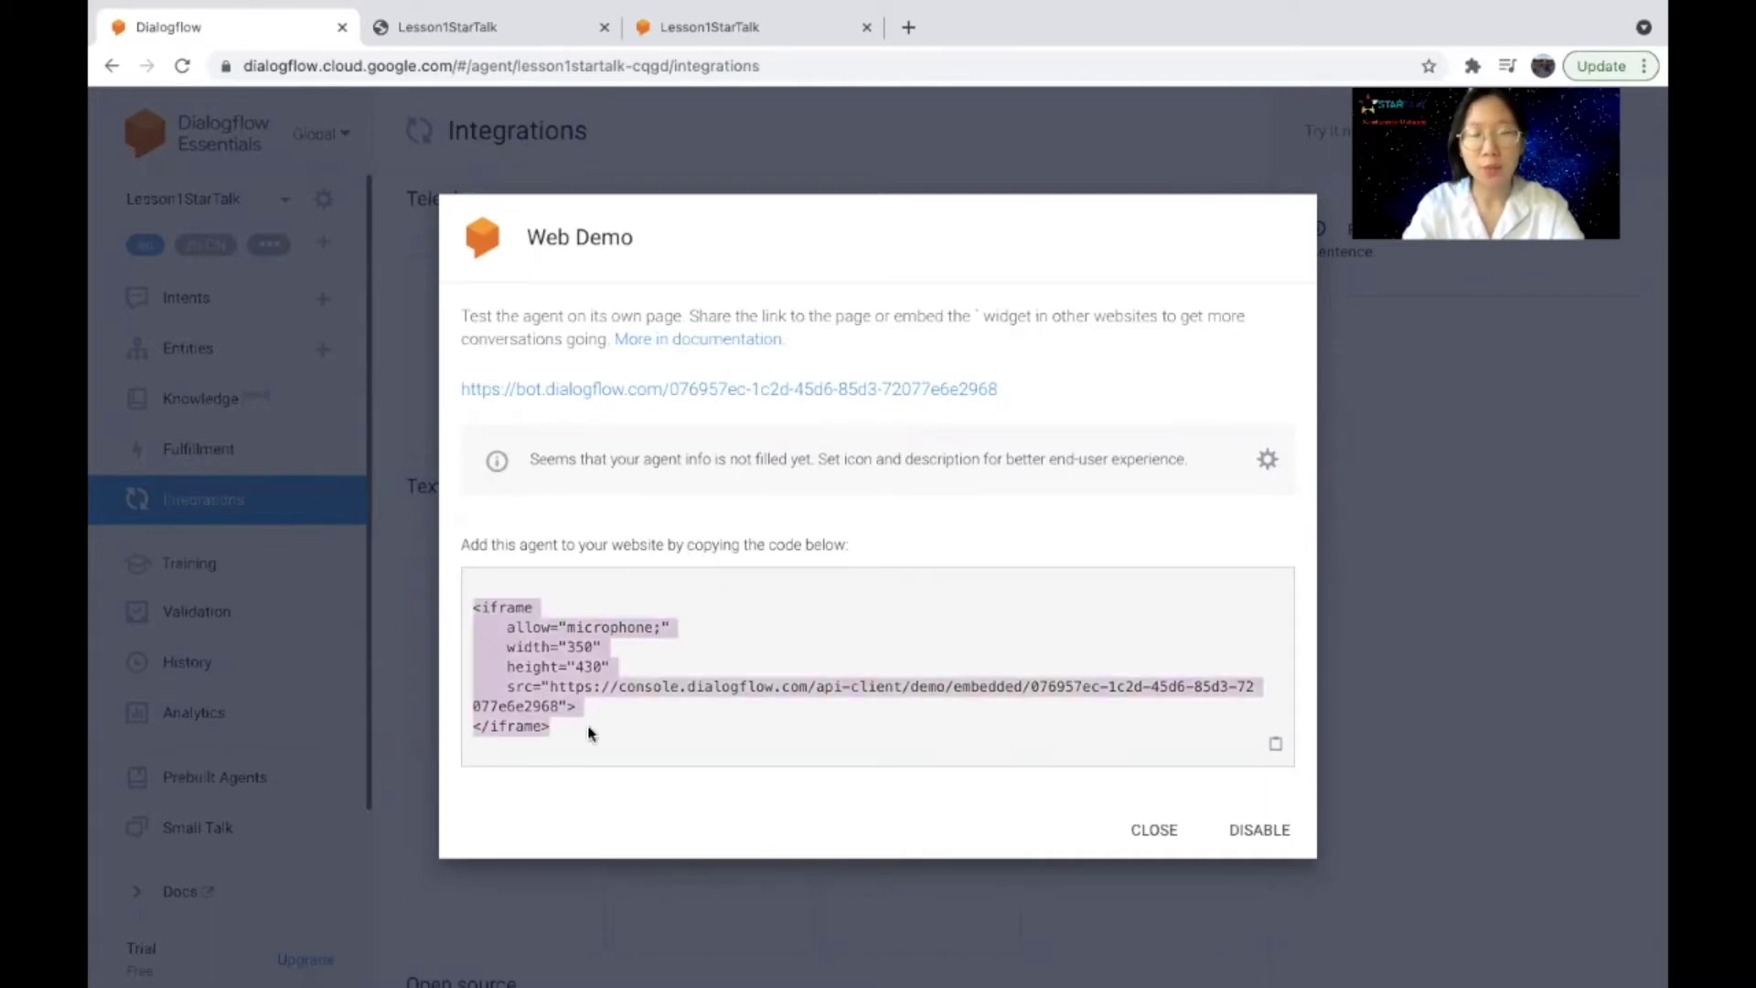
left_click(589, 731)
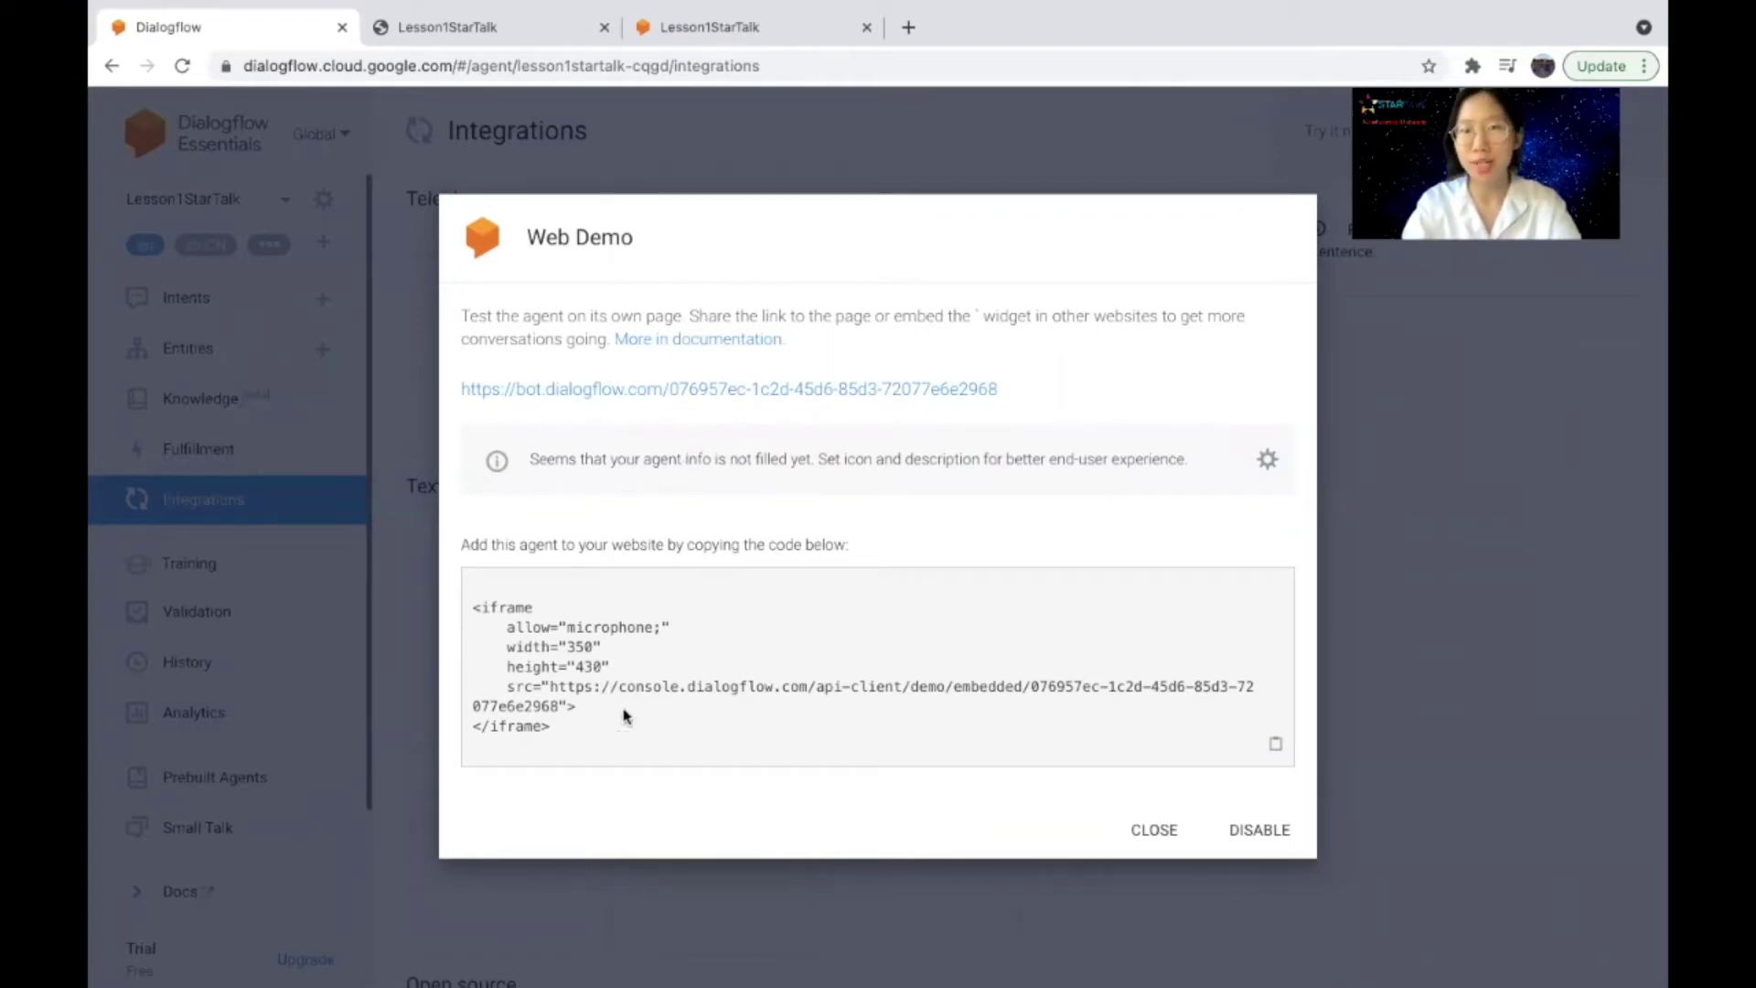
left_click(519, 24)
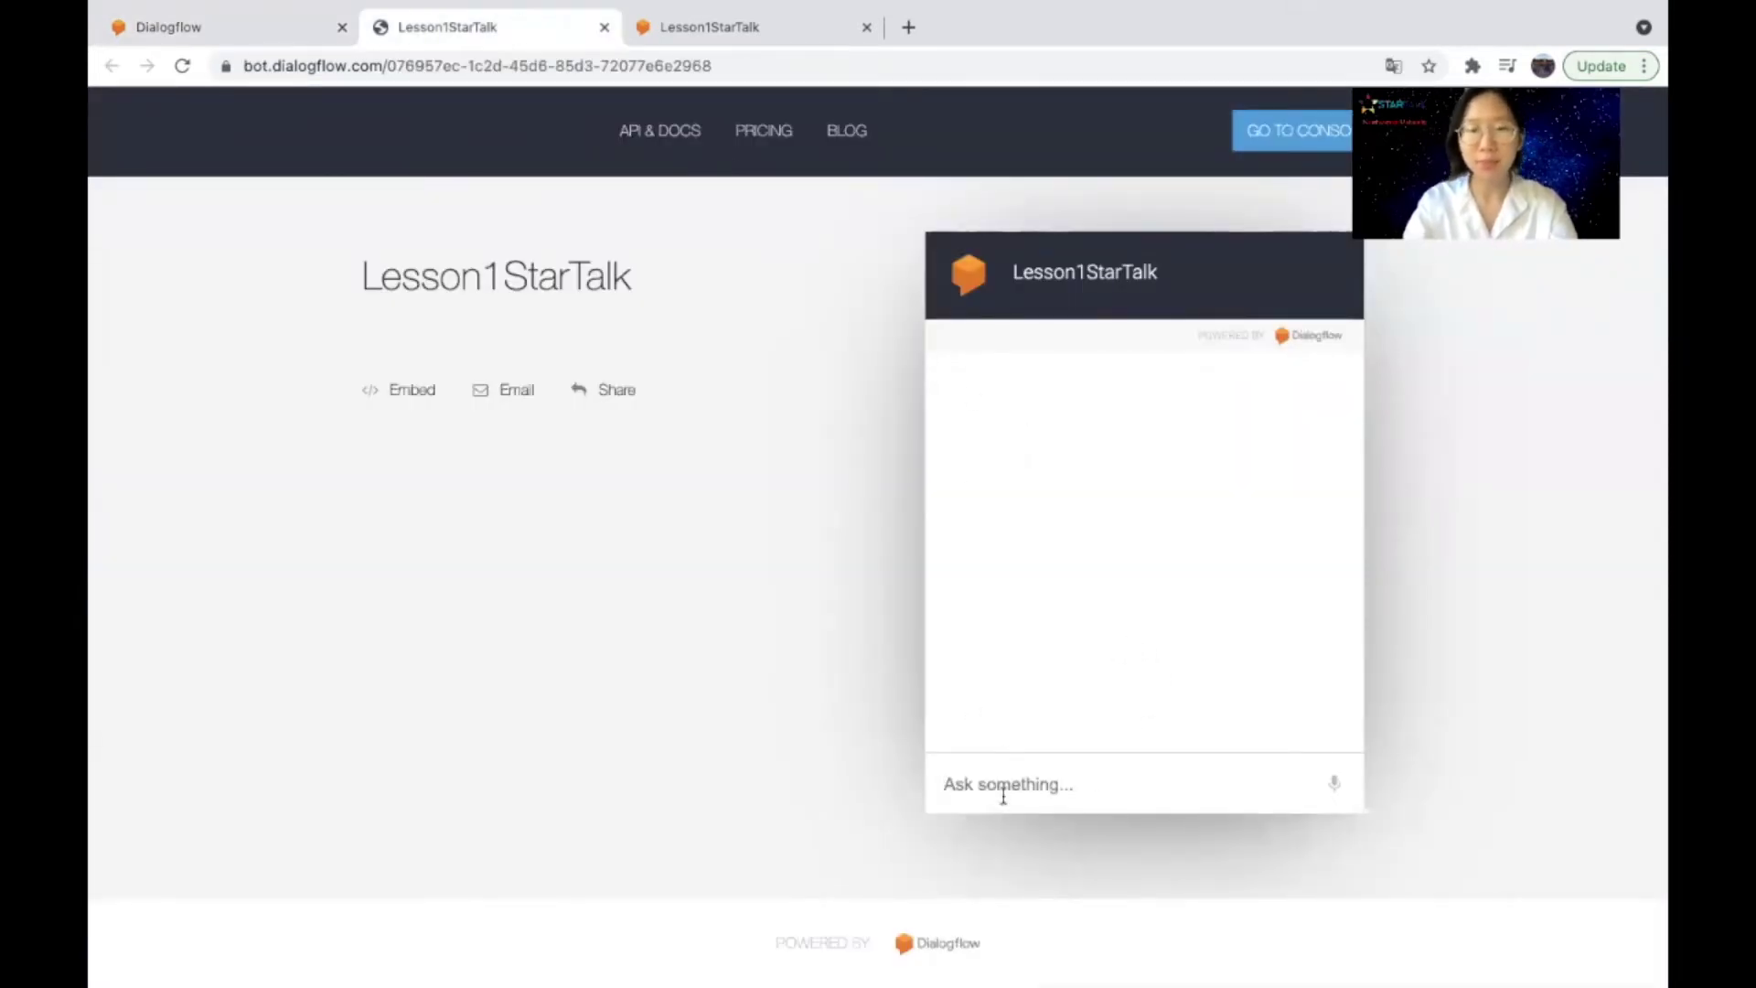
Step: Send 'lesson1' to the bot, then answer with a last name and a first name
type("lesson1")
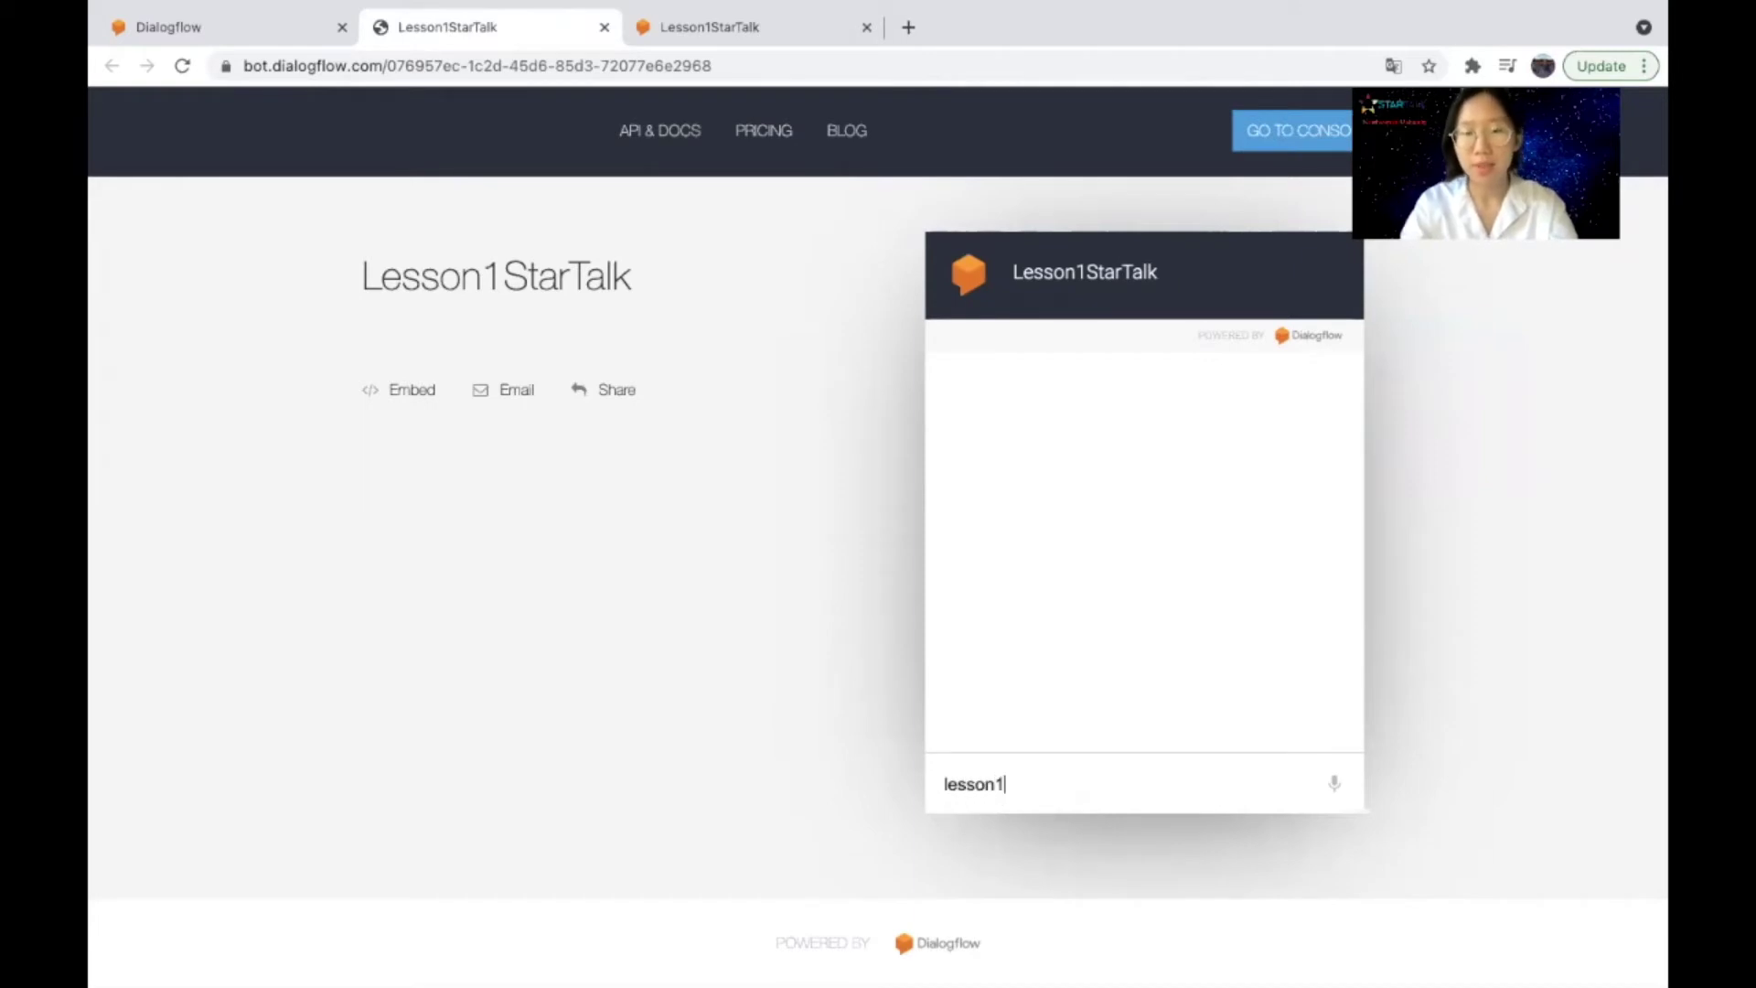
key("Return")
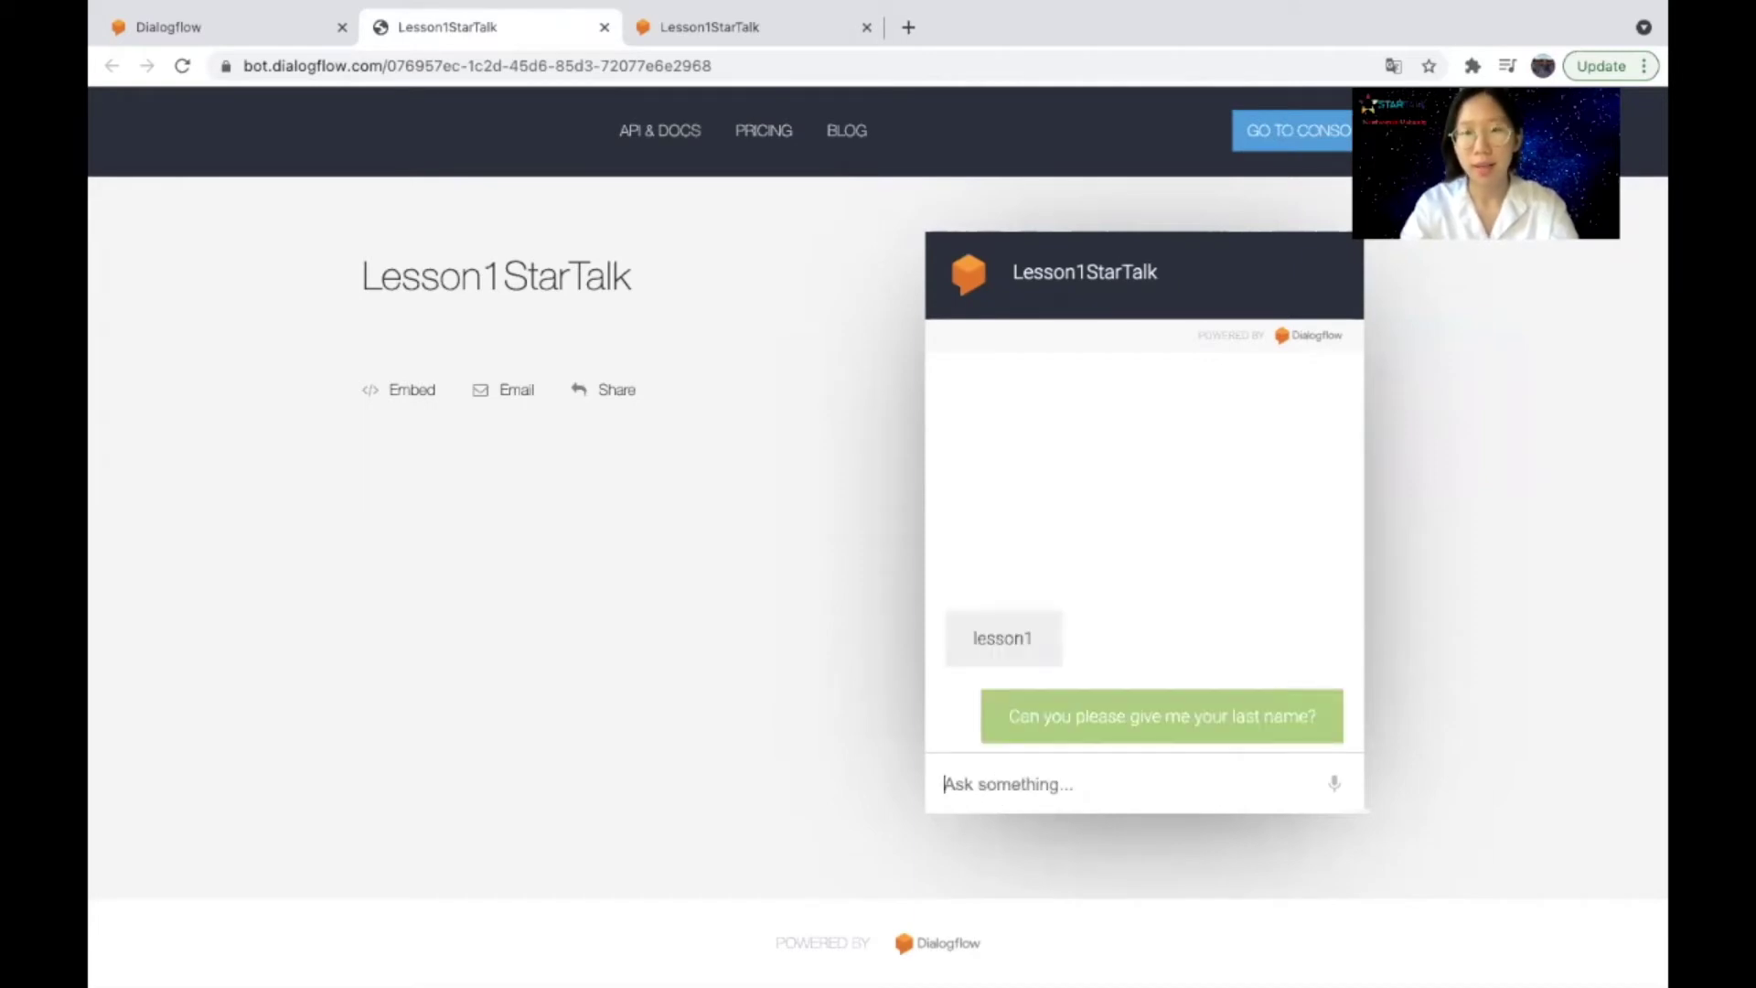
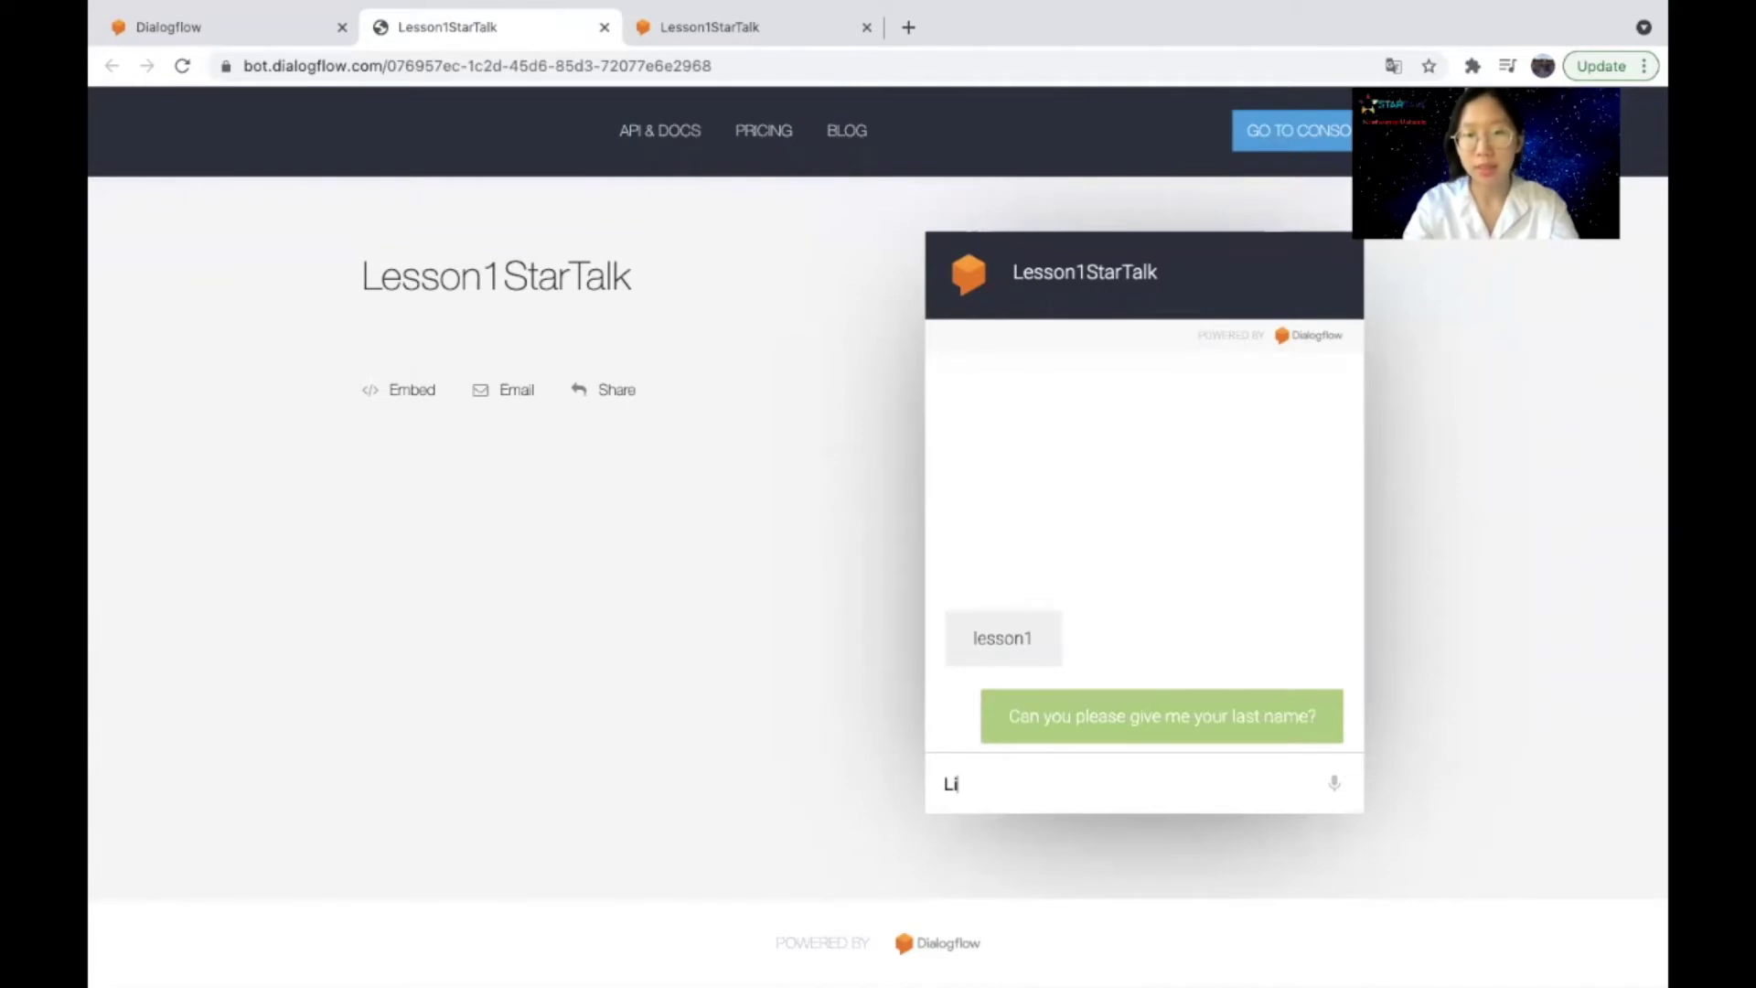
key("Return")
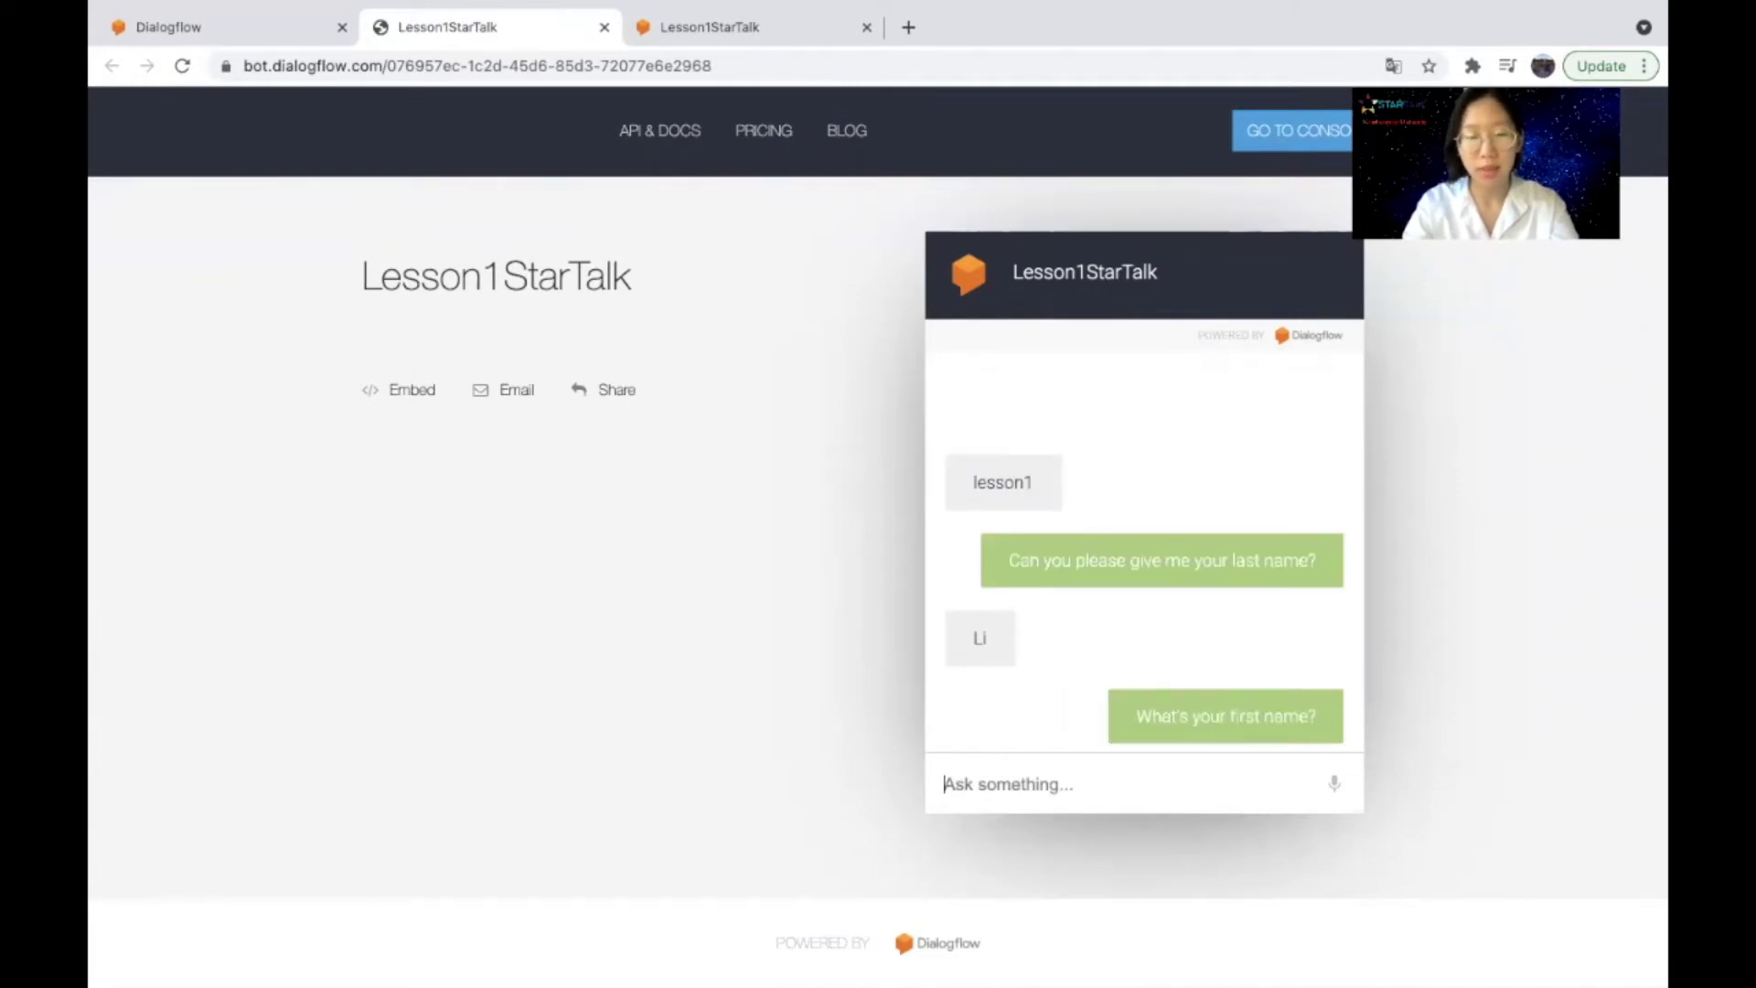
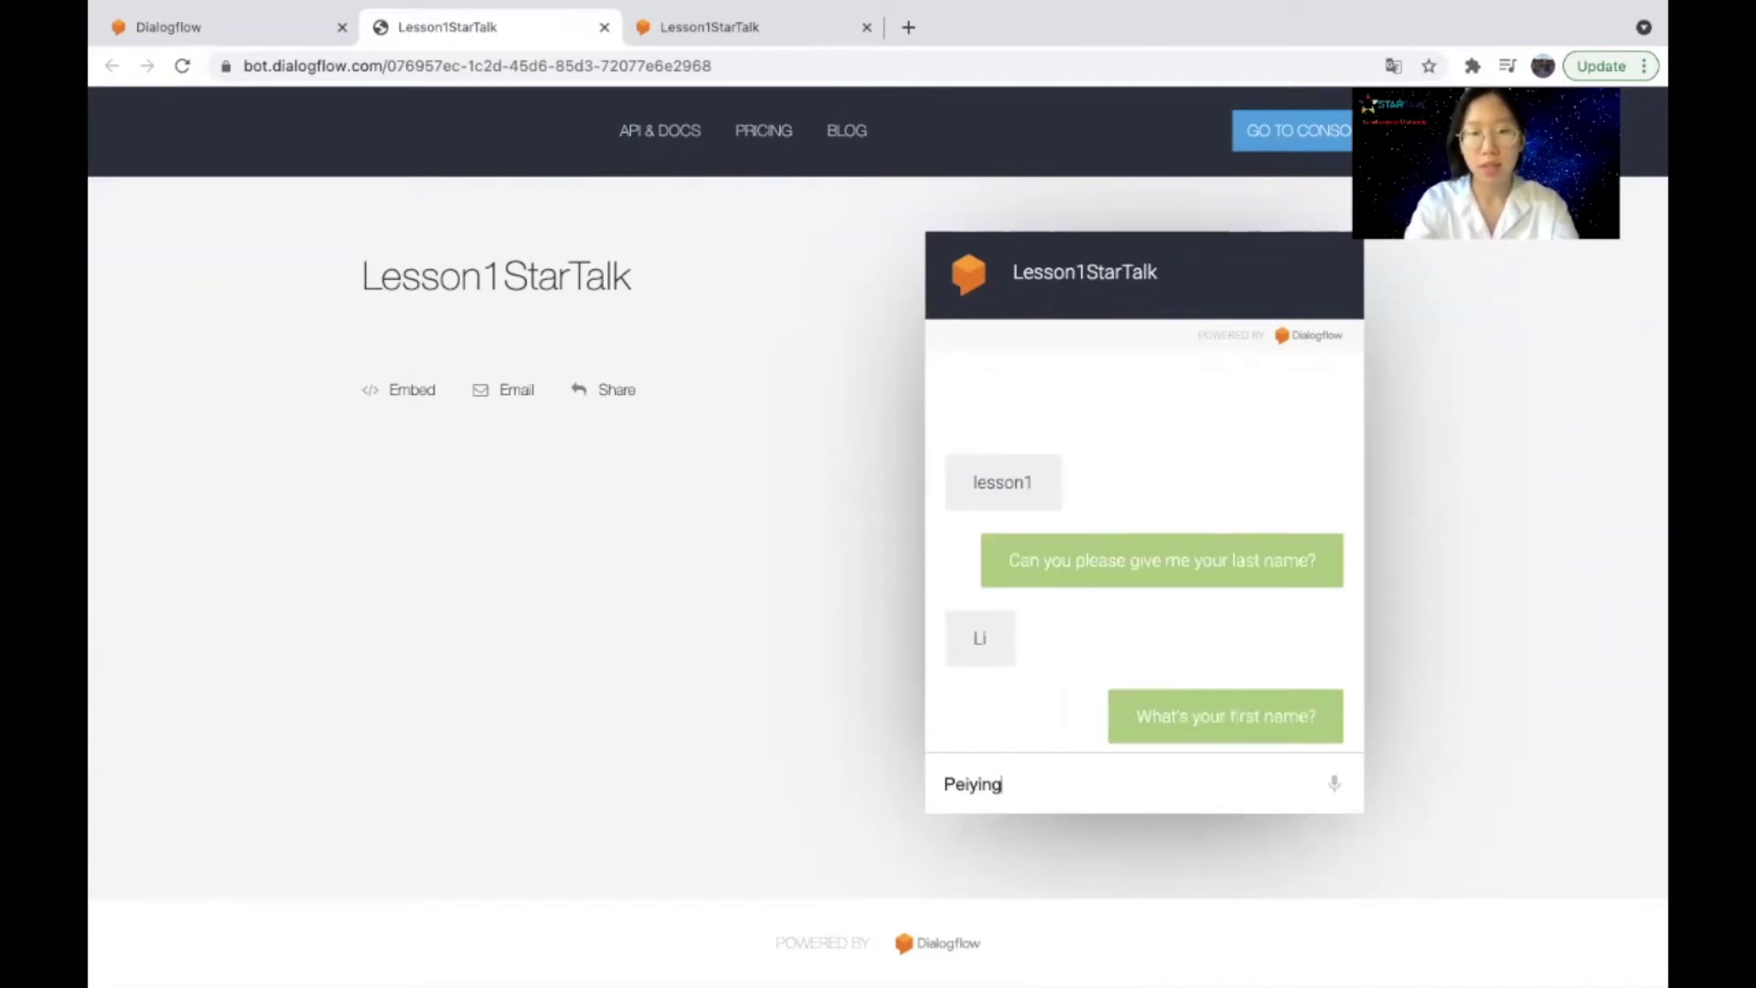
key("Return")
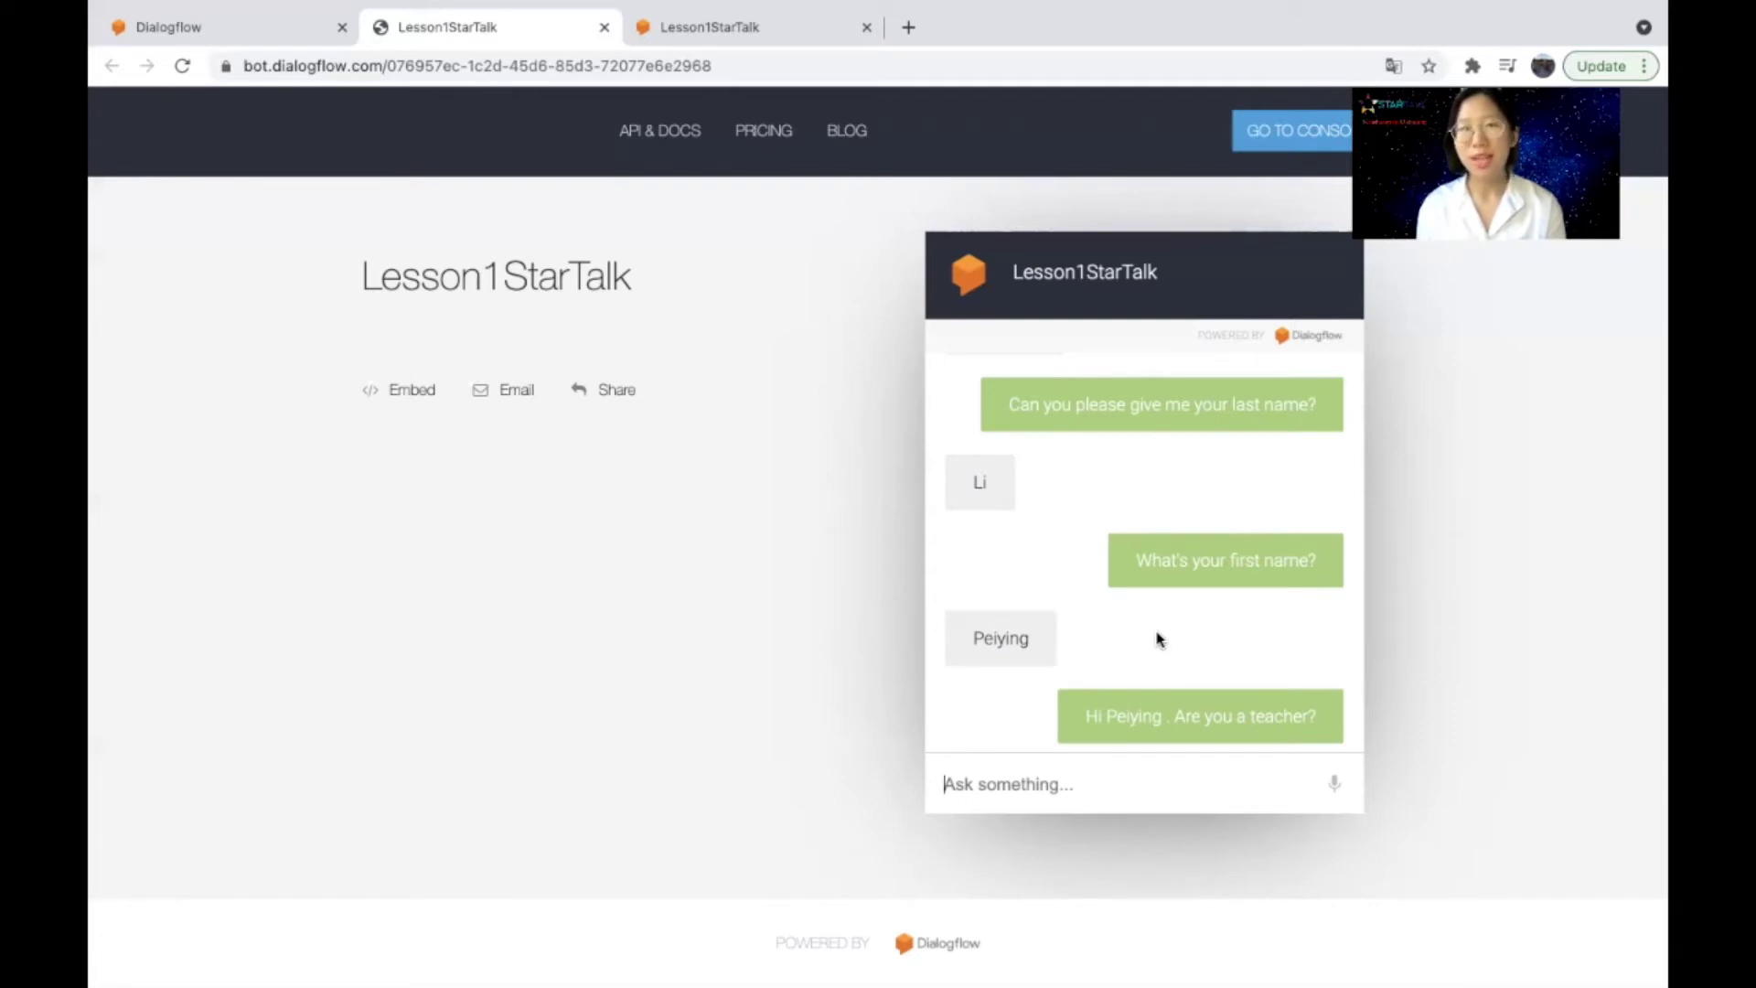
left_click(238, 25)
Step: Turn on automatic text to speech in the agent's Speech settings and save
left_click(419, 426)
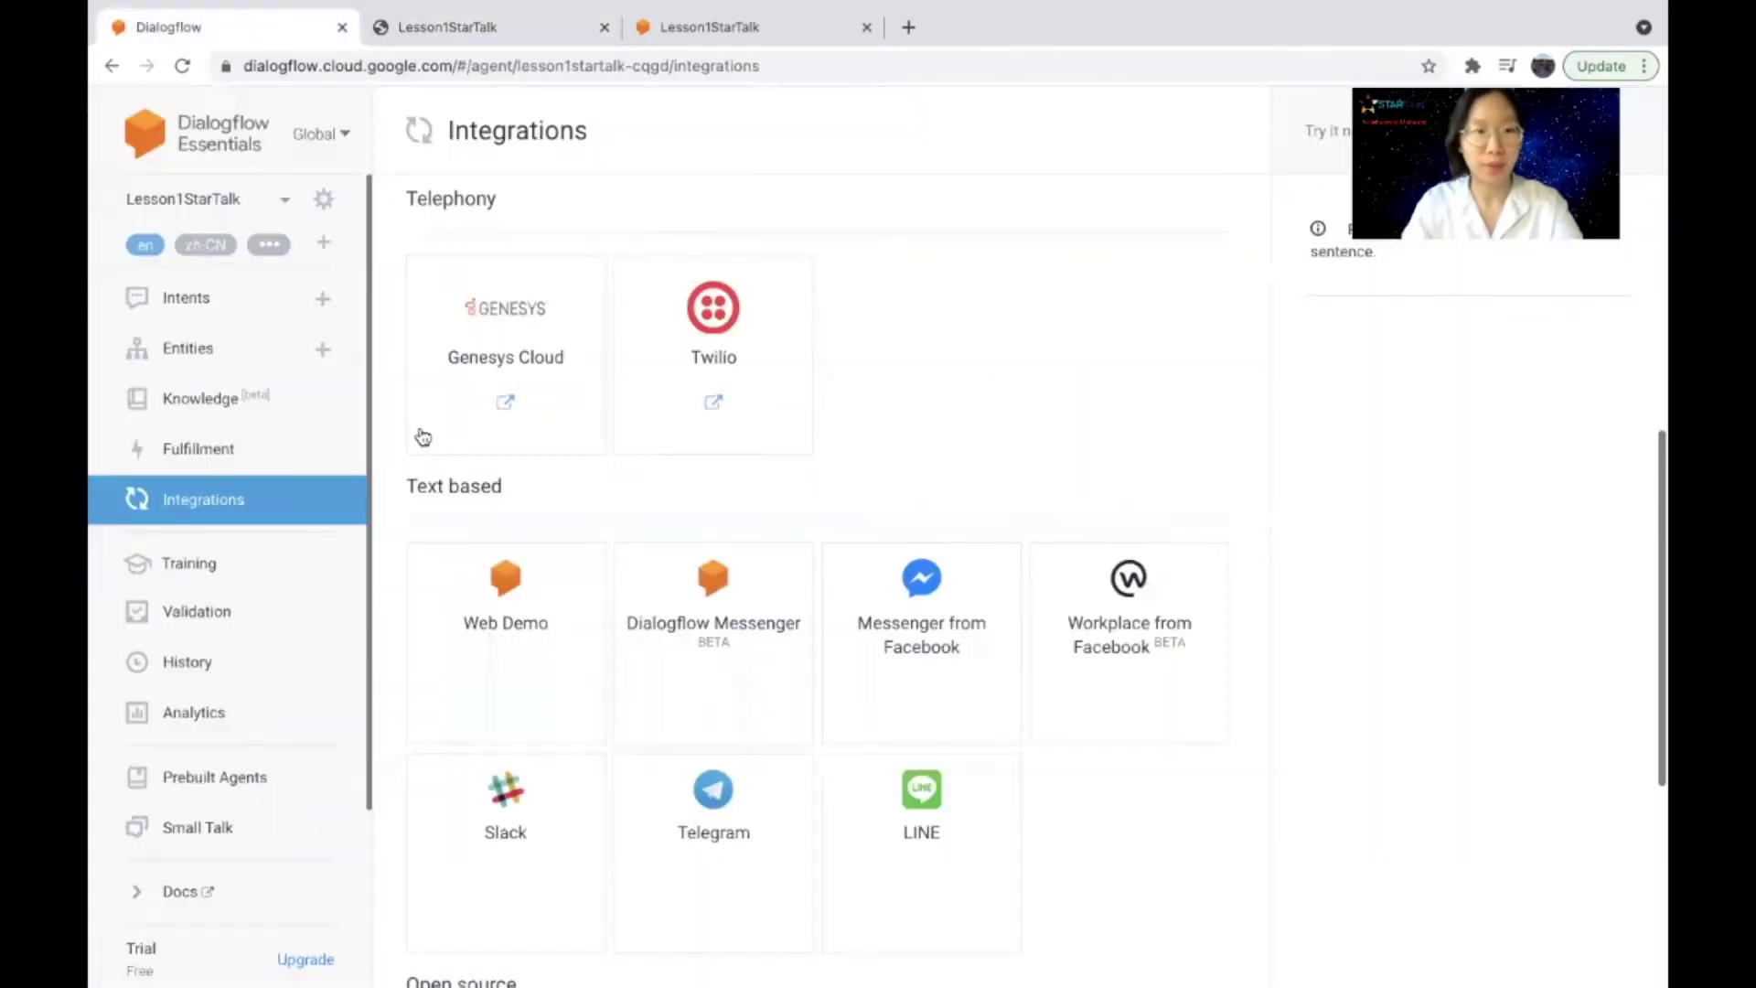
left_click(324, 202)
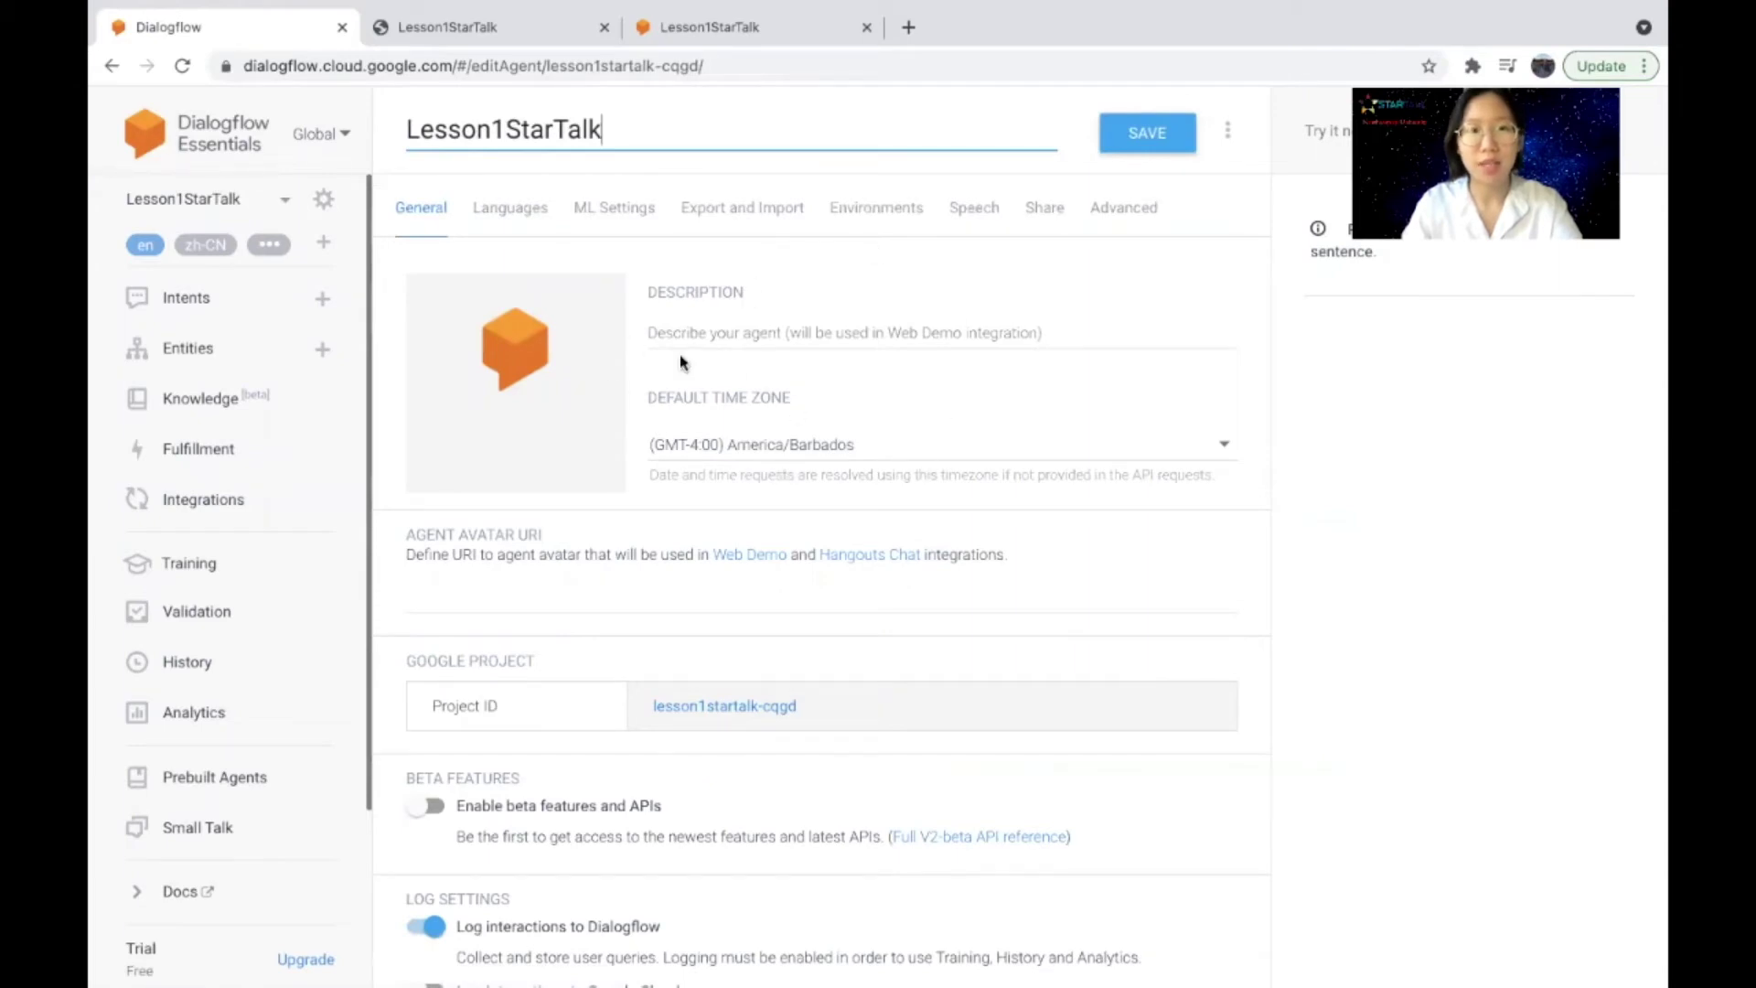
left_click(975, 211)
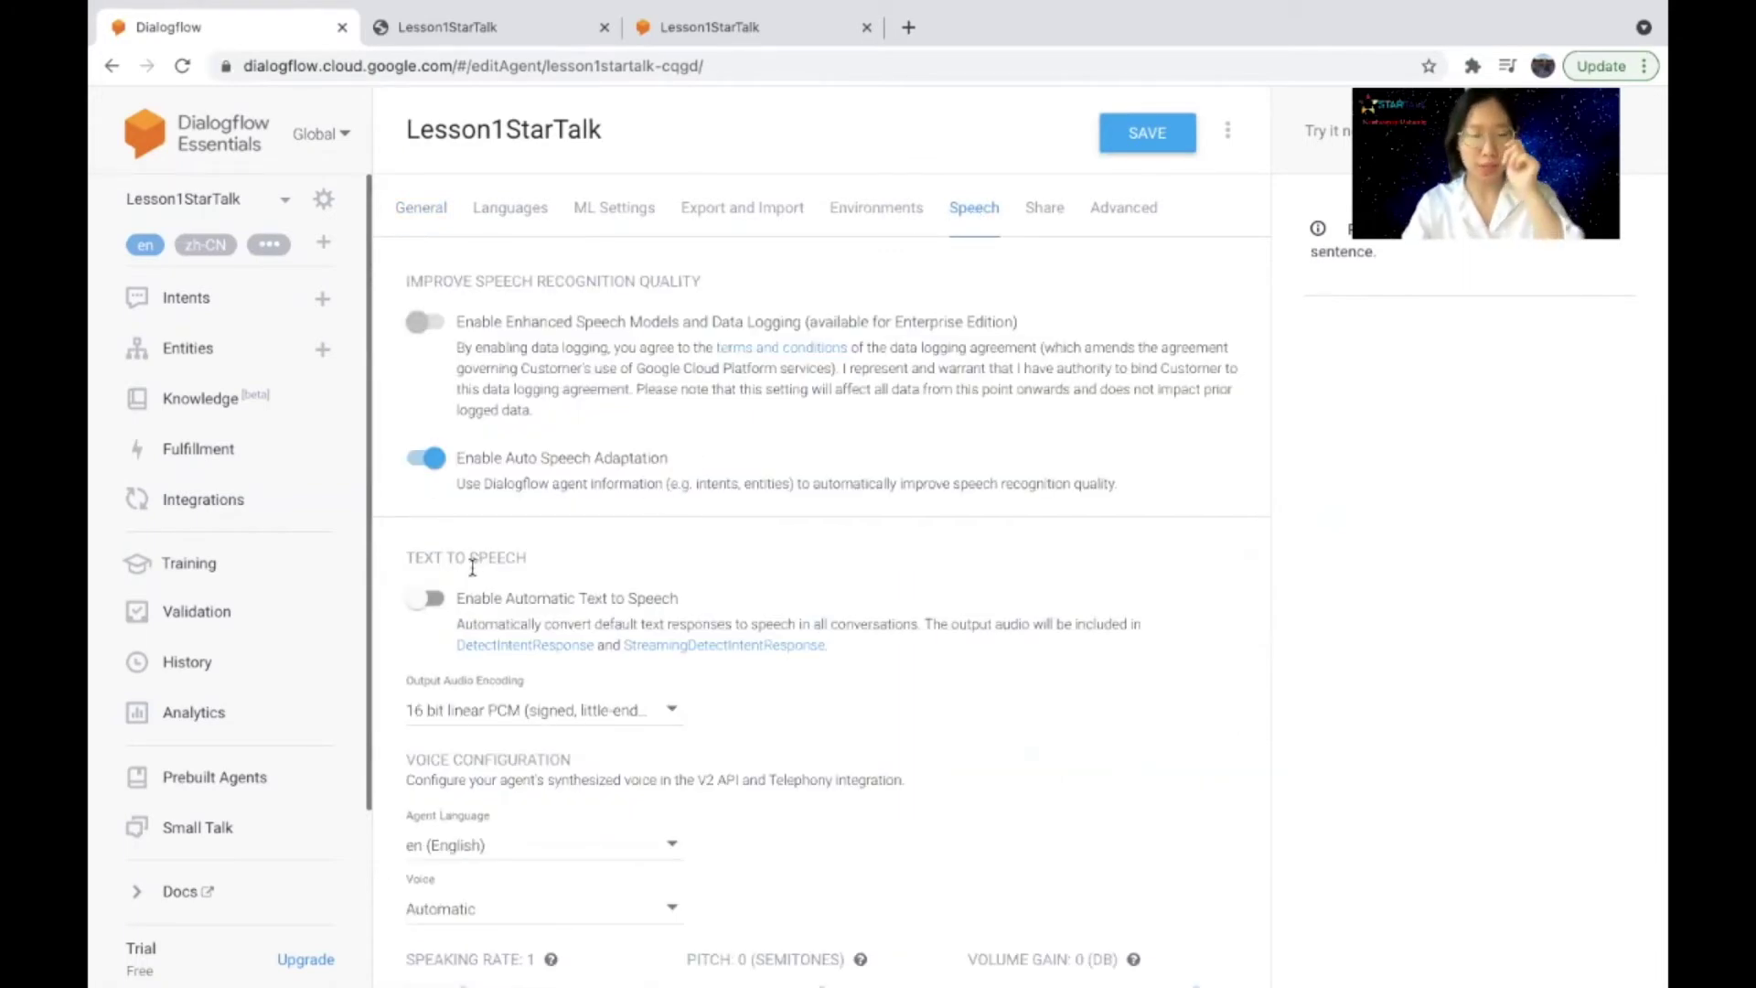
left_click(430, 594)
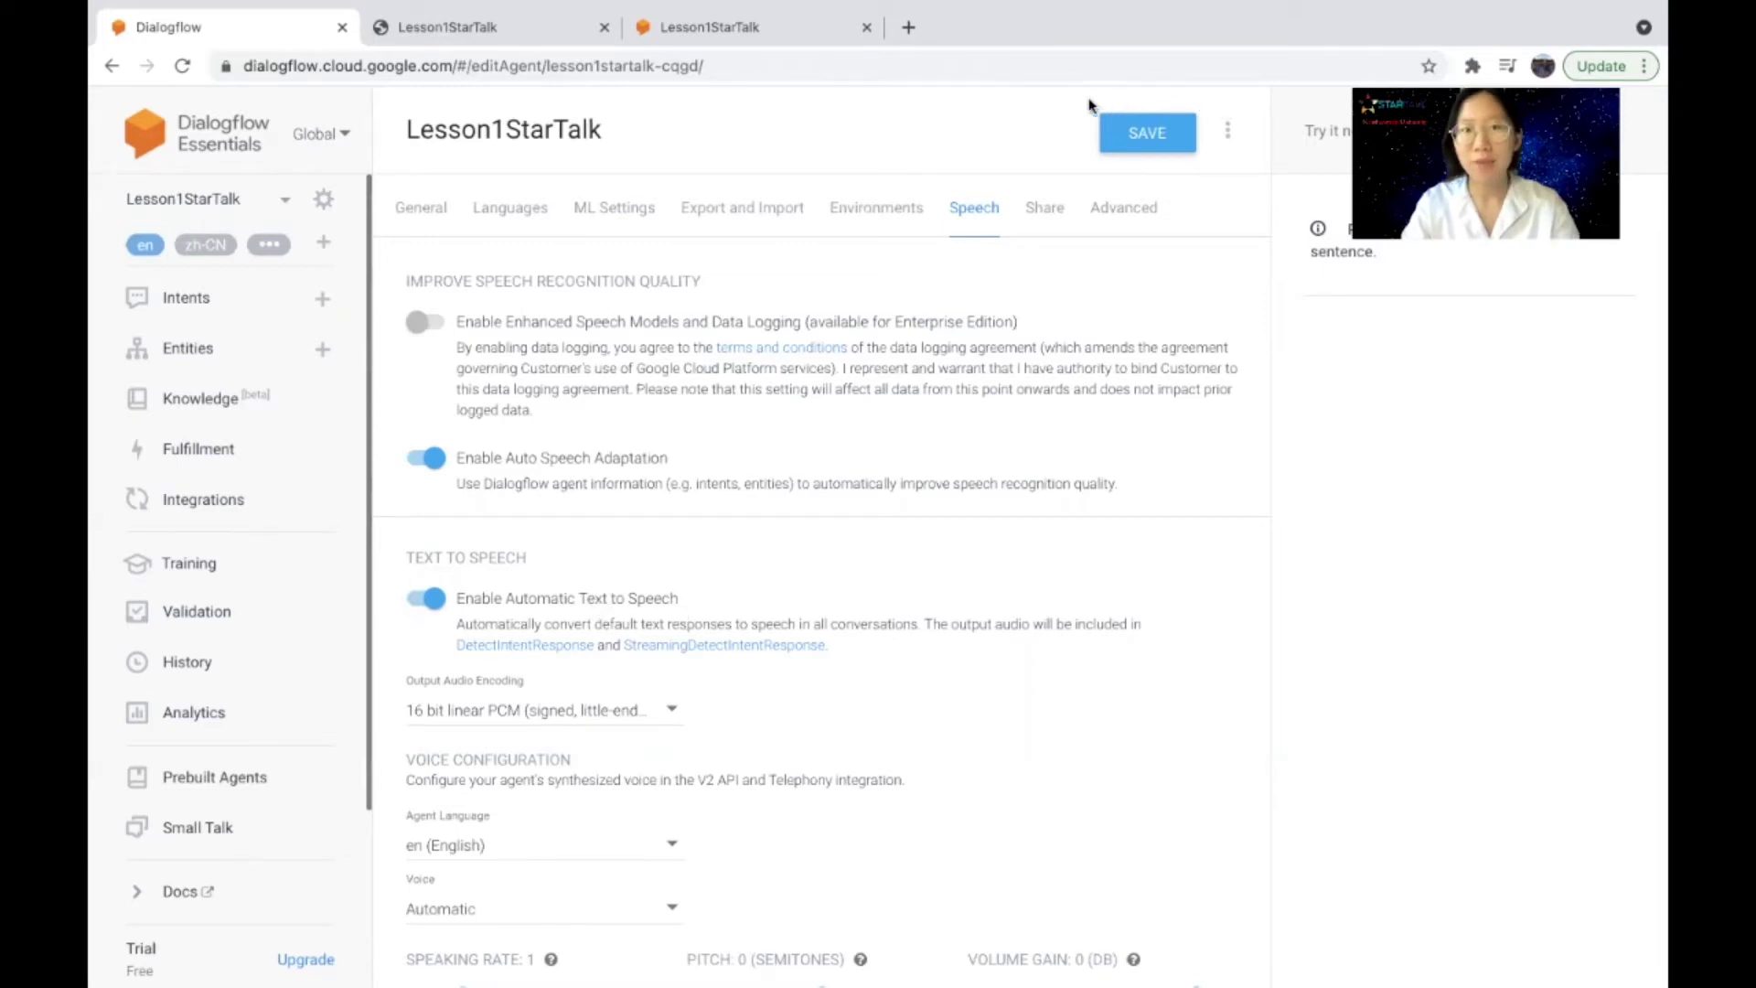
left_click(1160, 133)
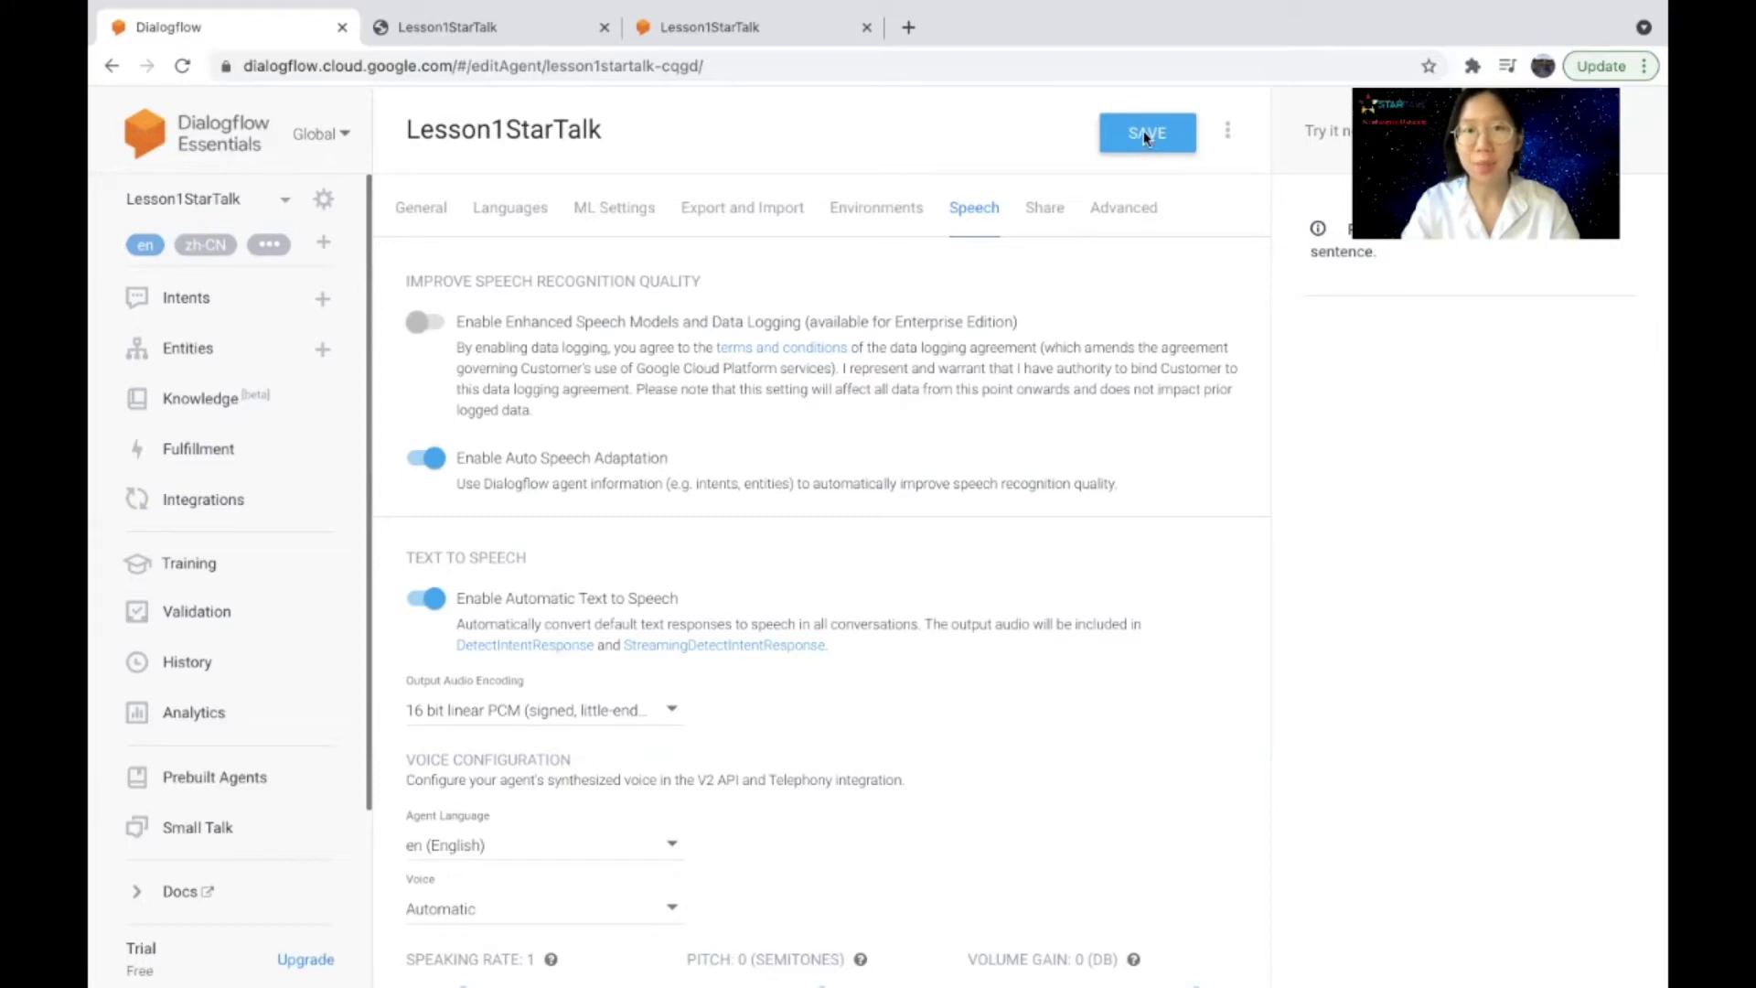
left_click(1144, 134)
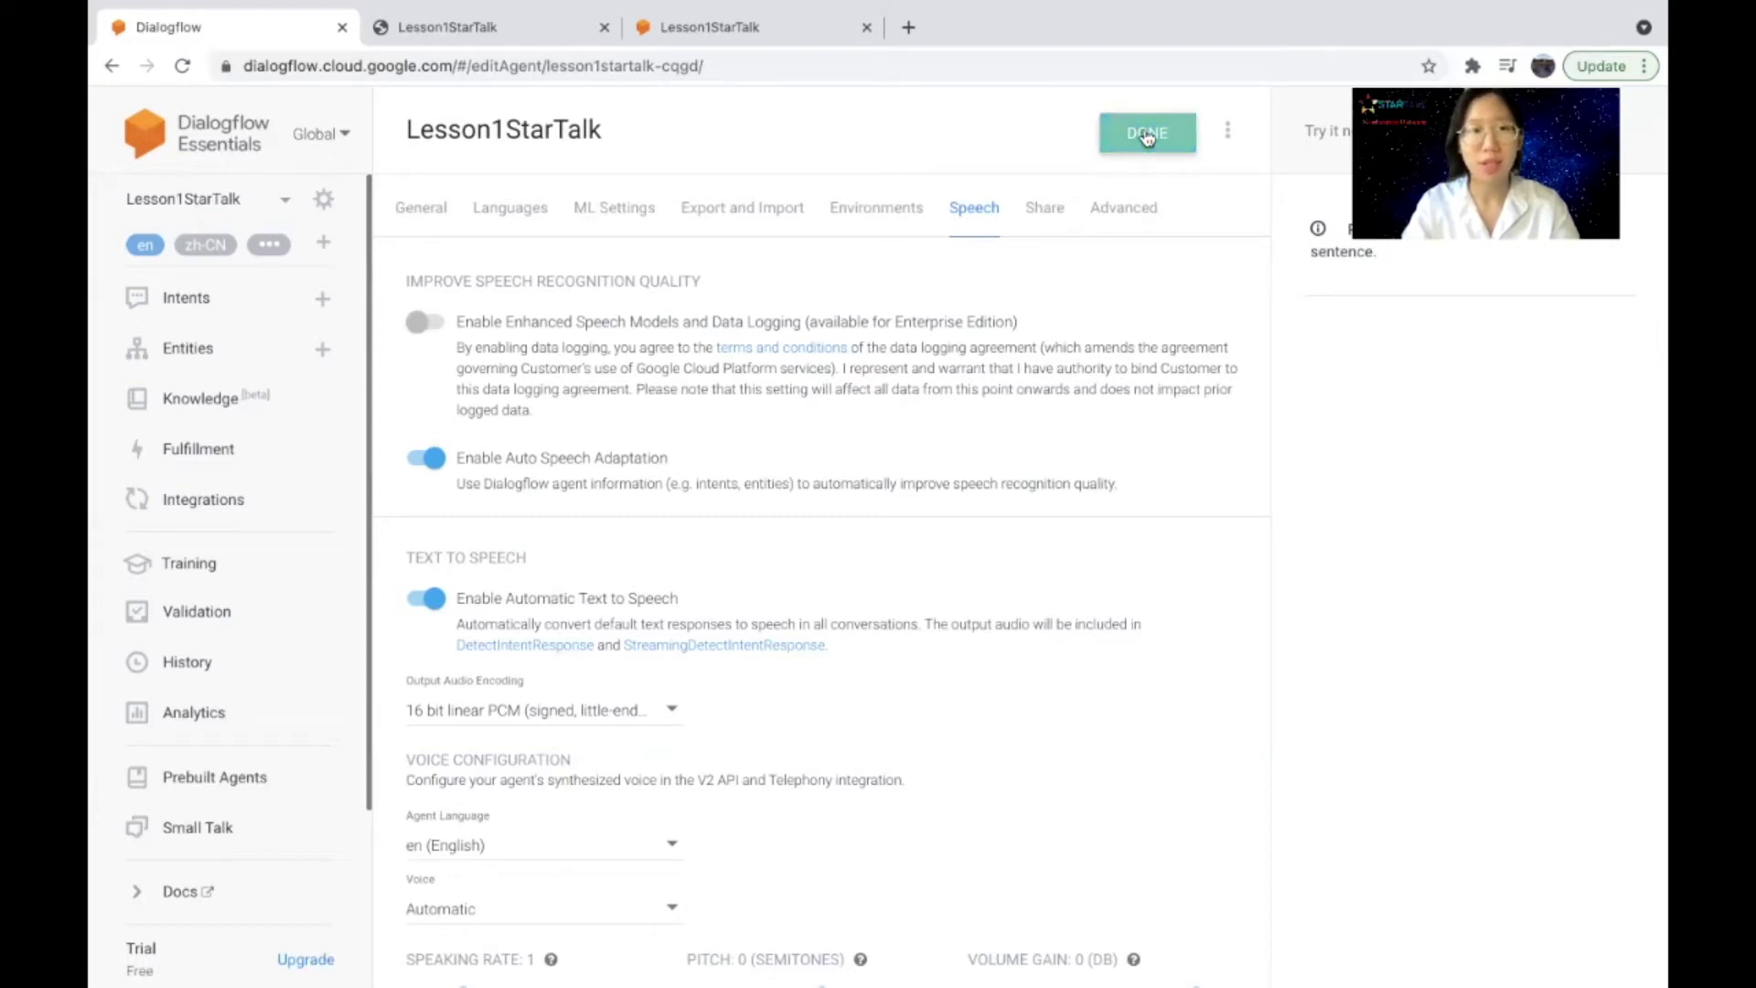
Step: Close both Lesson1StarTalk test tabs and go to Integrations, confirming leaving the settings page
left_click(866, 26)
left_click(604, 27)
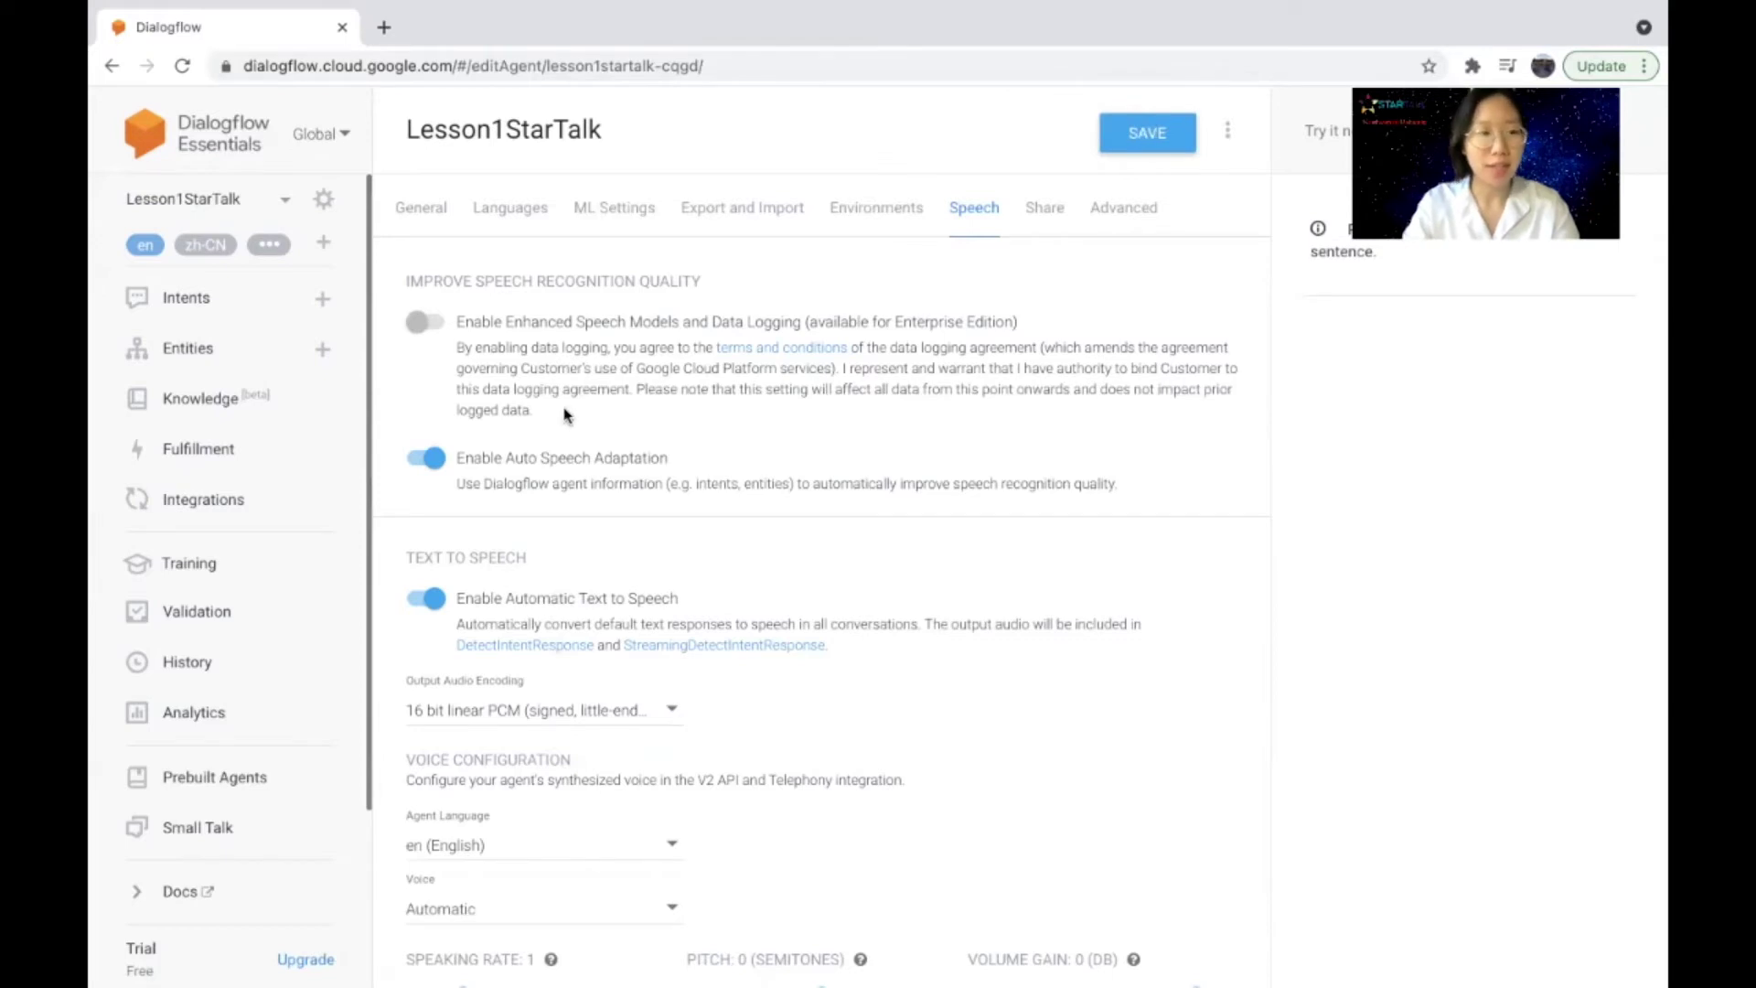
left_click(240, 511)
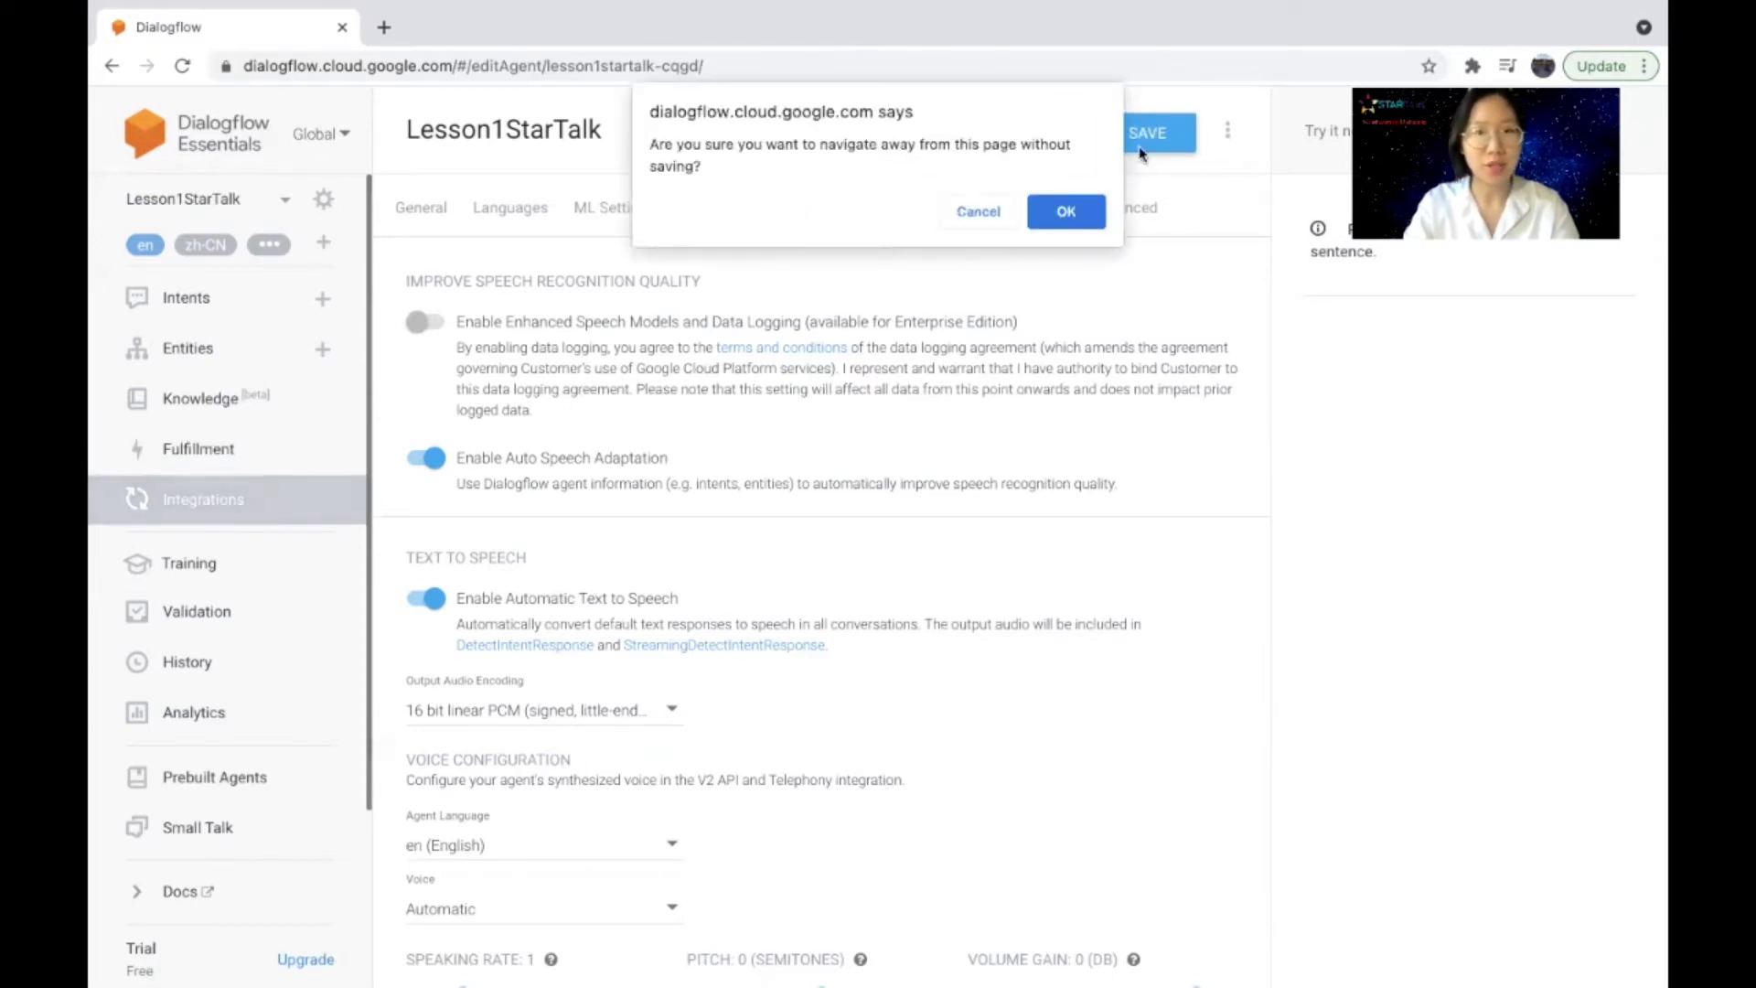
left_click(1064, 218)
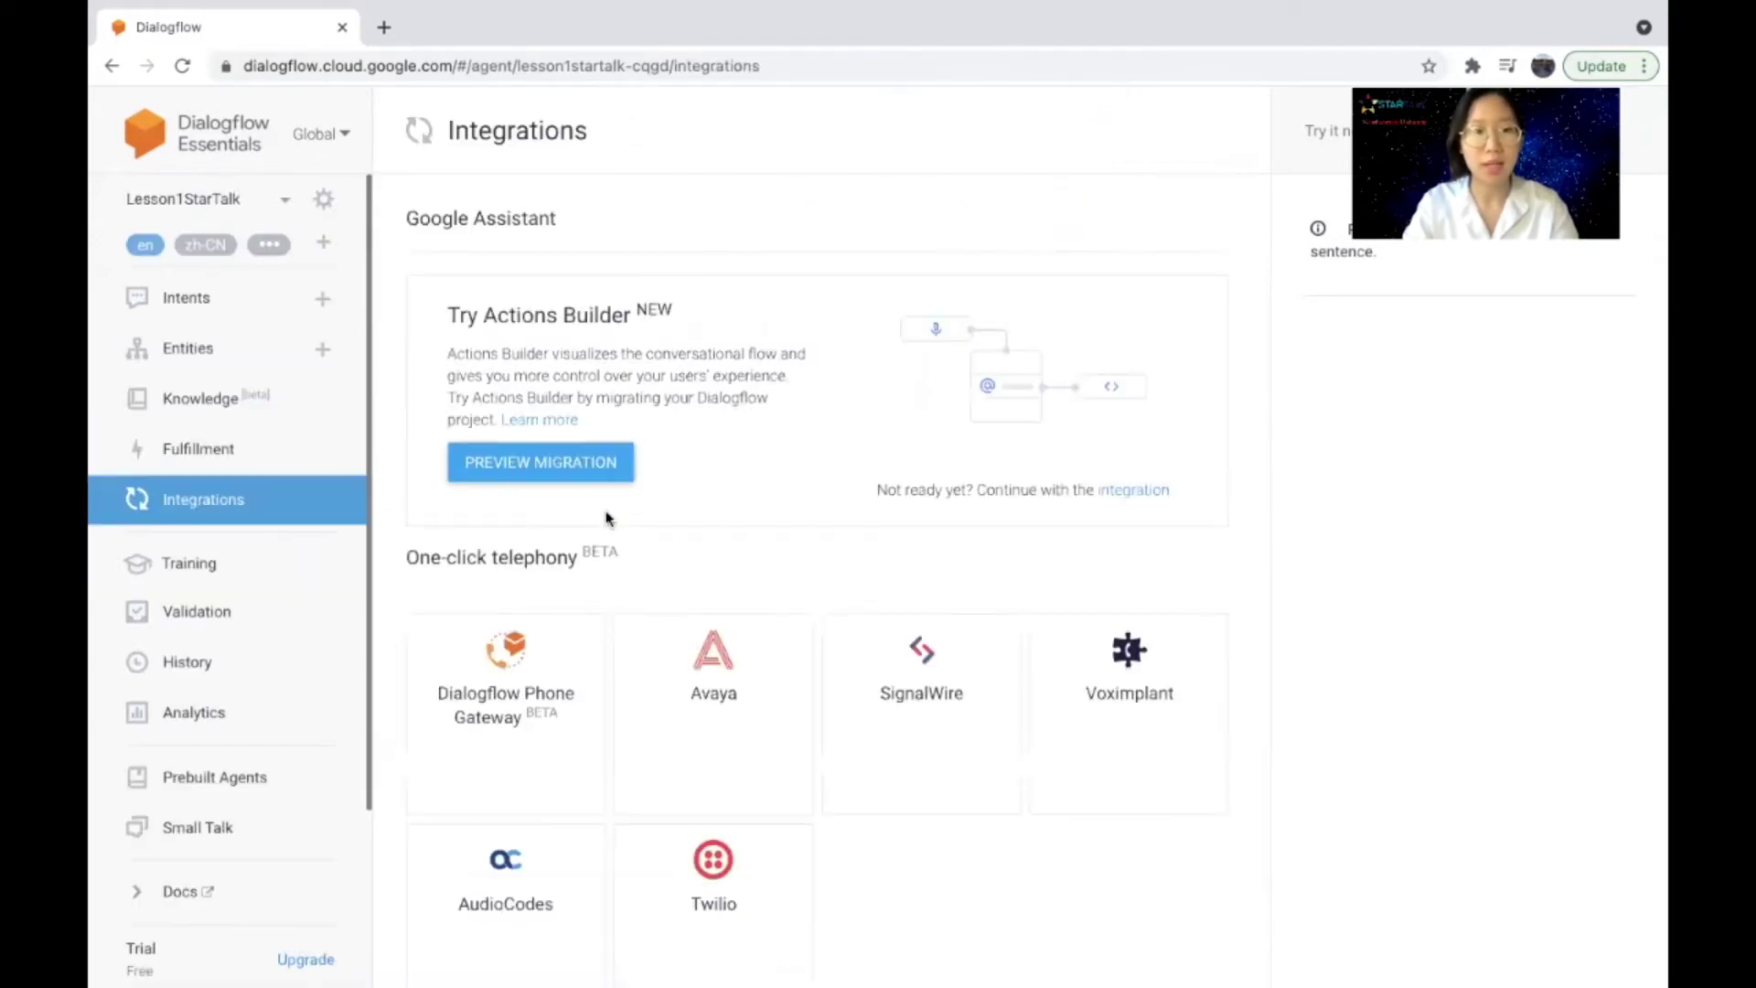
Step: Open the Web Demo bot page, send 'lesson1', and play the spoken reply
scroll(567, 522, "down", 10)
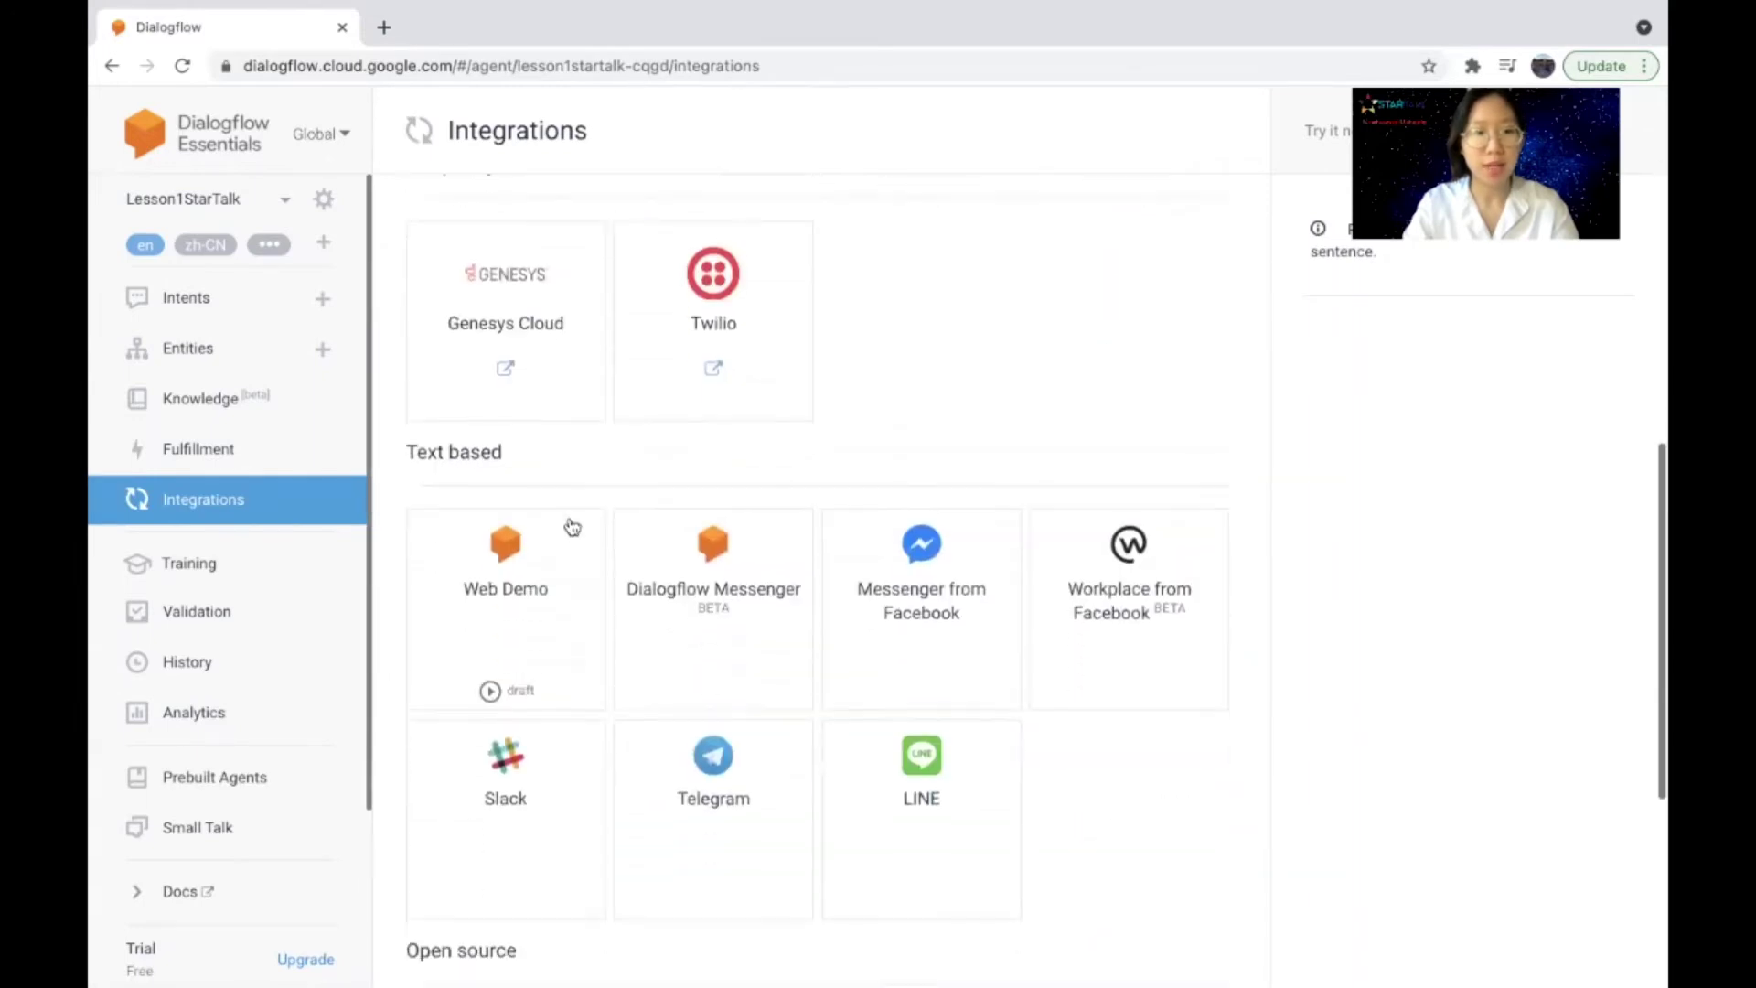
left_click(506, 506)
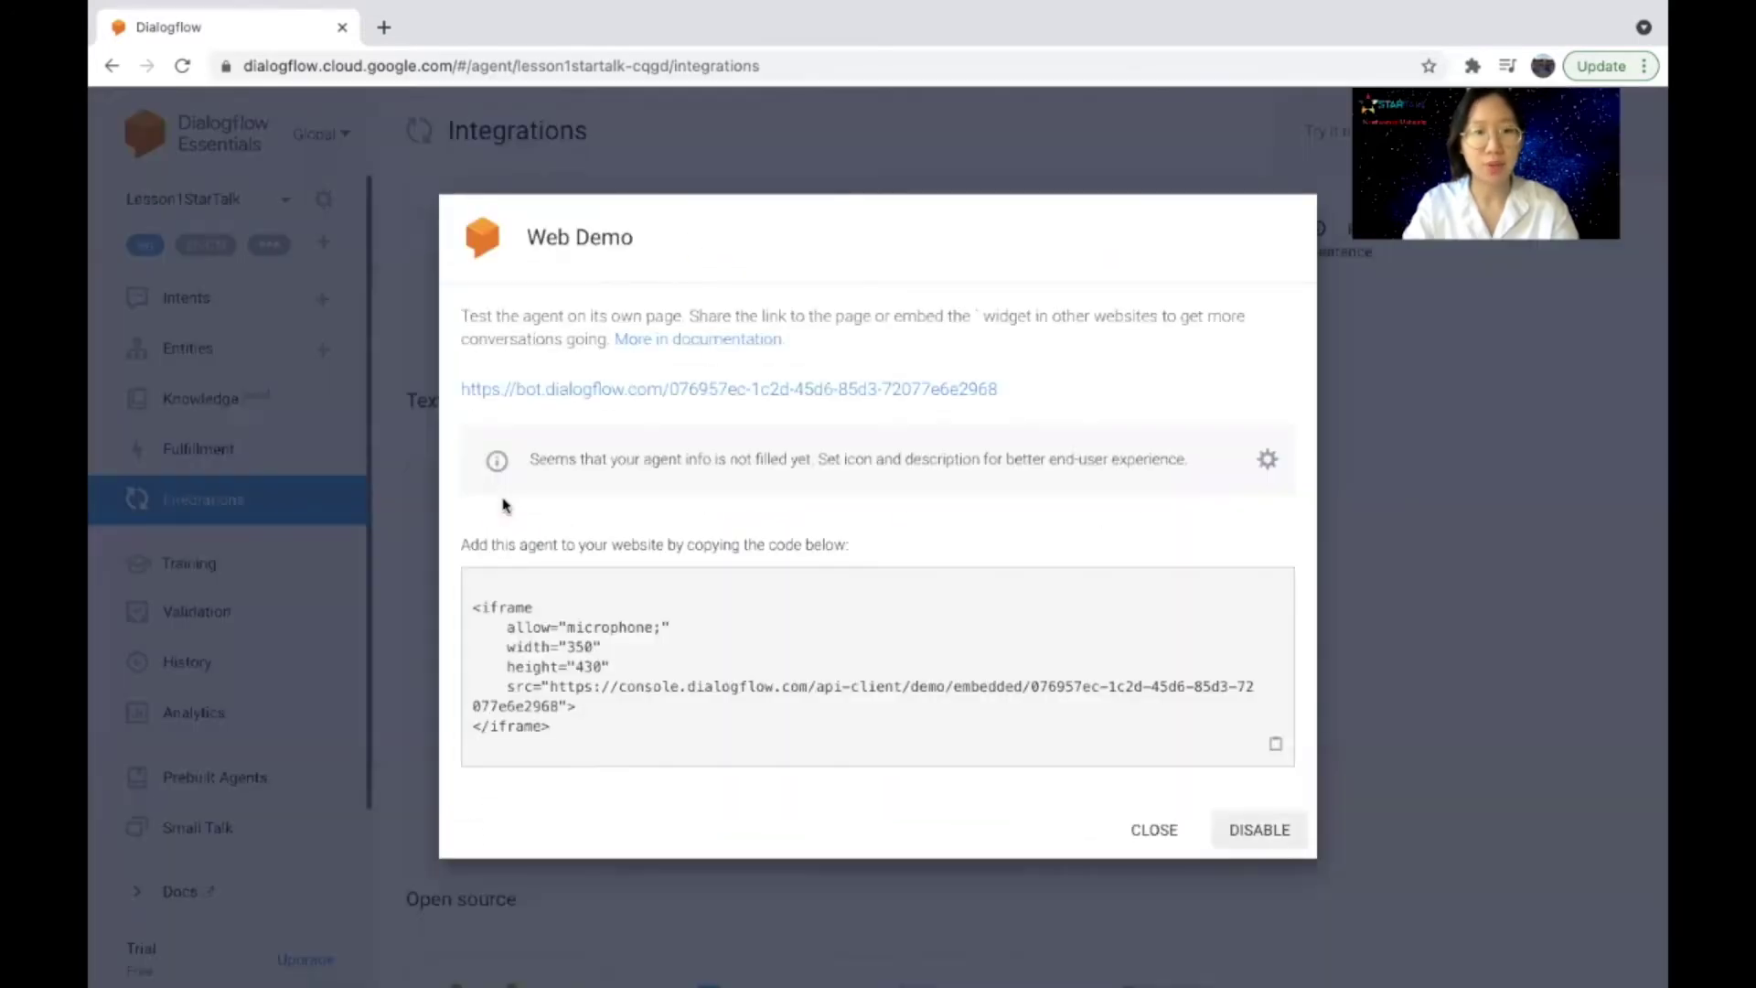
left_click(686, 391)
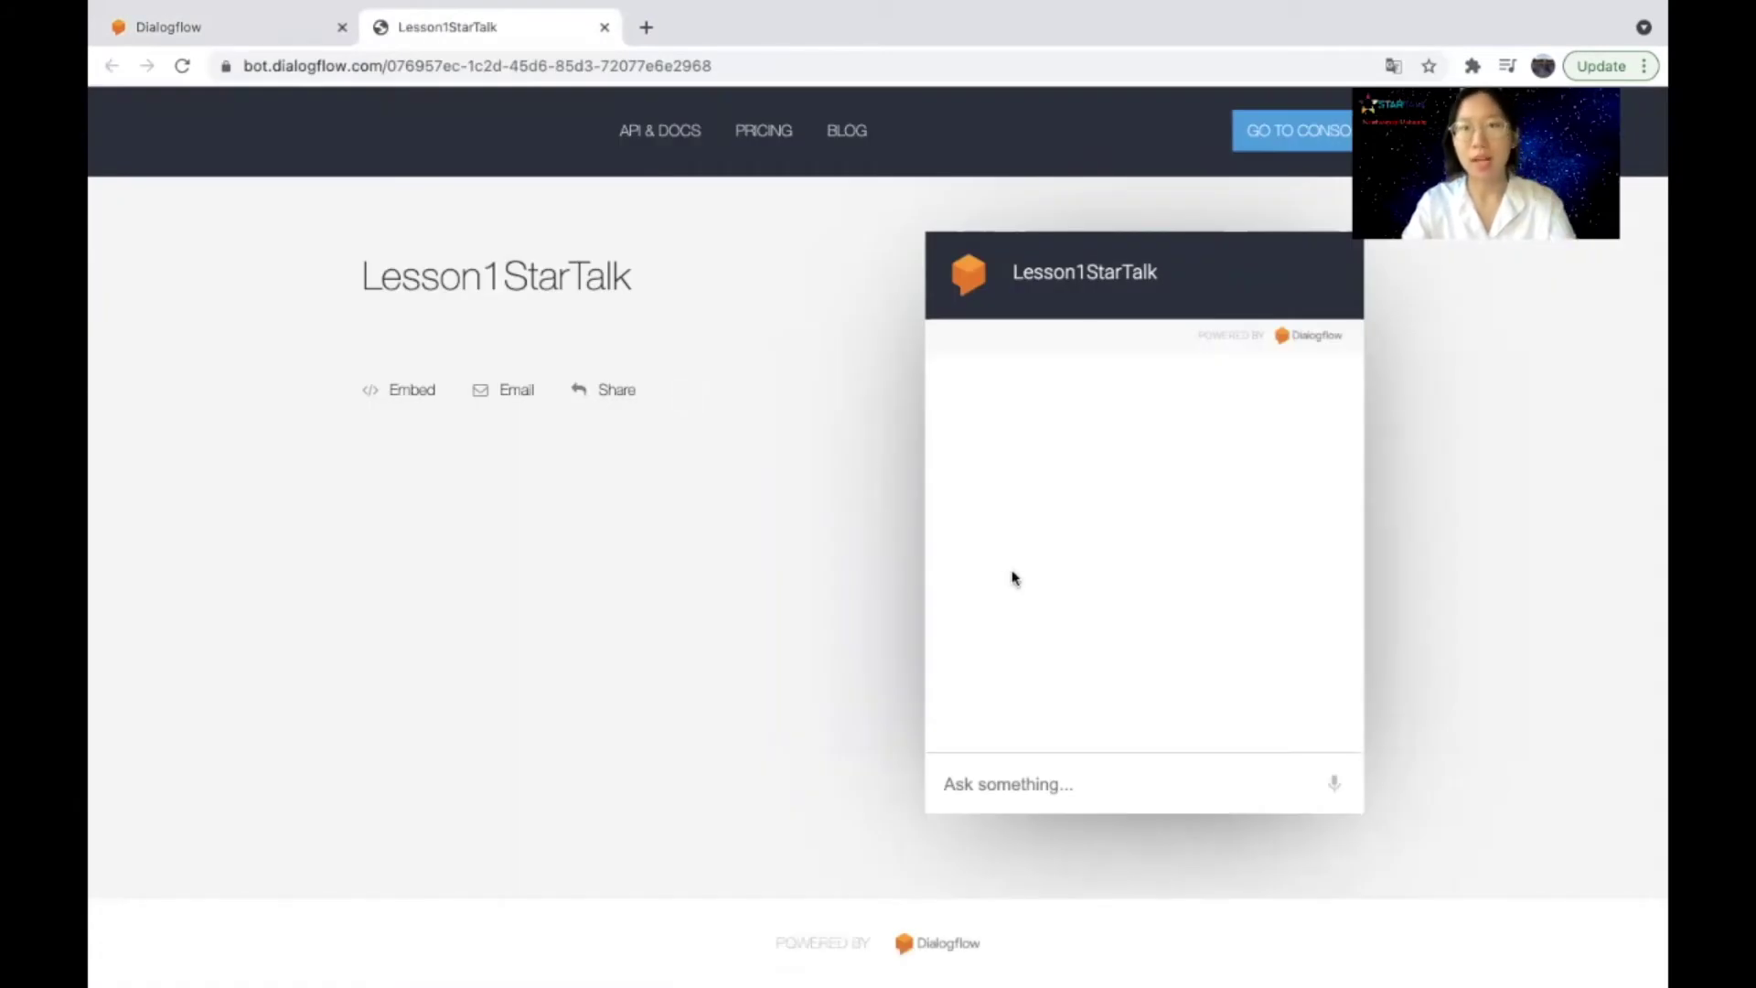
left_click(1059, 773)
type("lesson1")
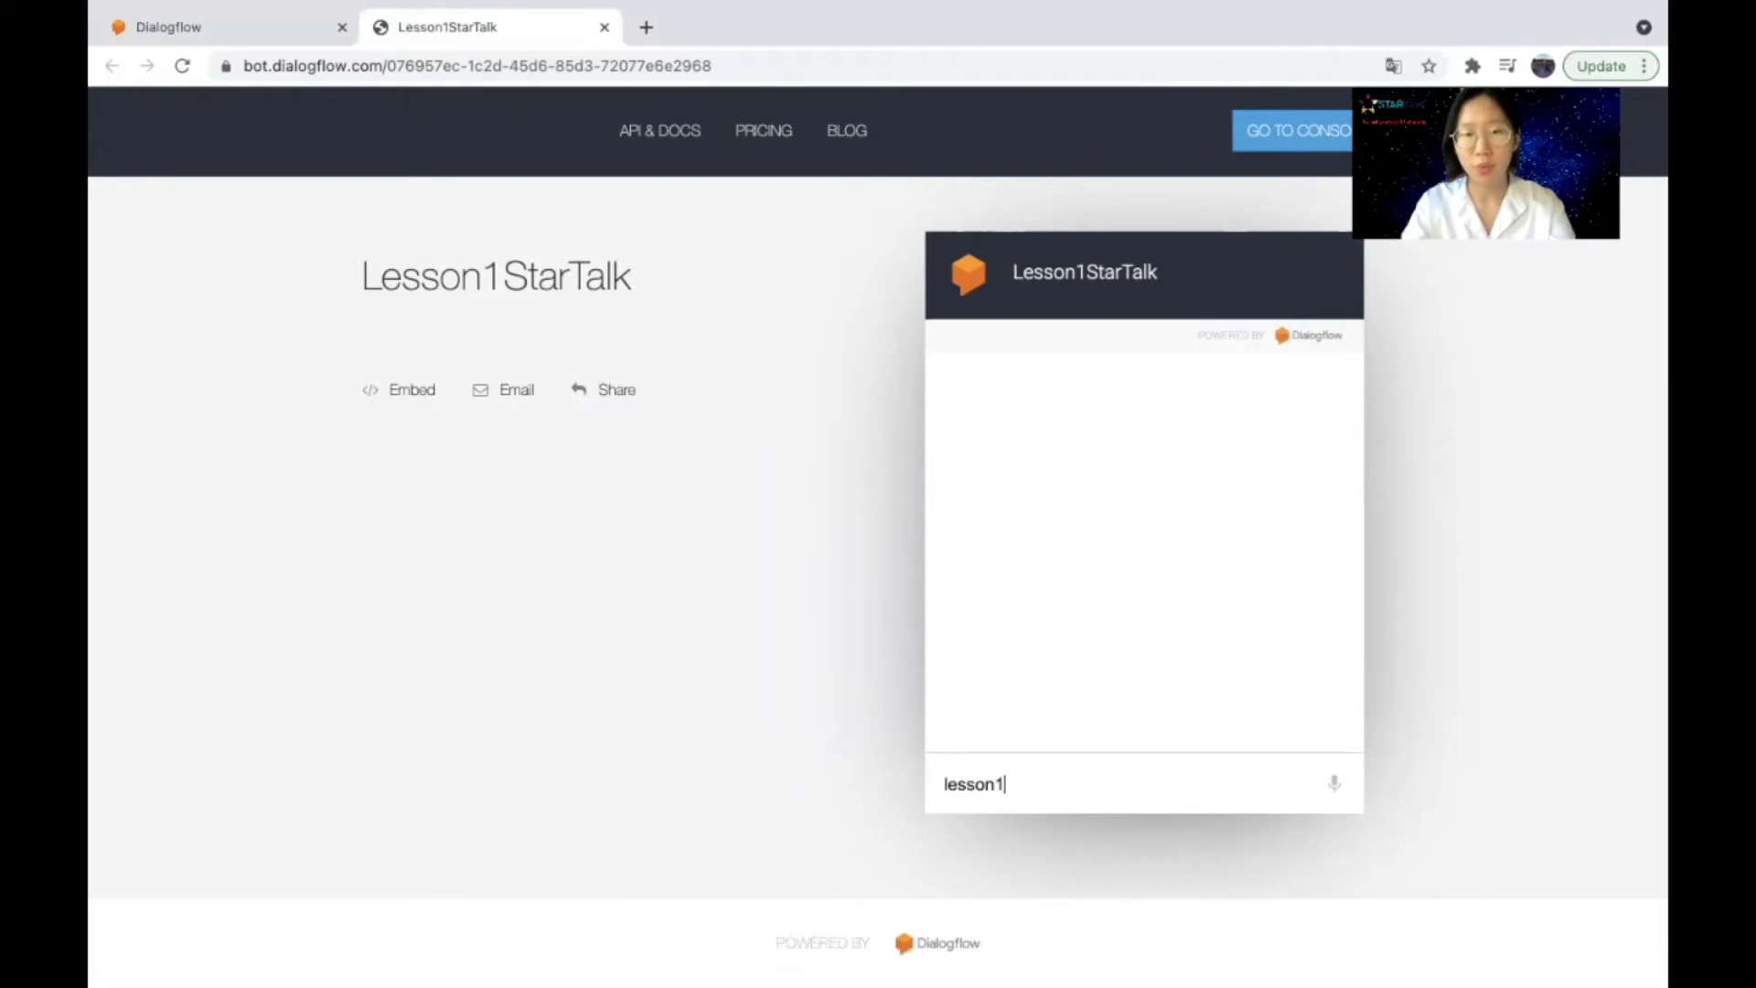
key("Return")
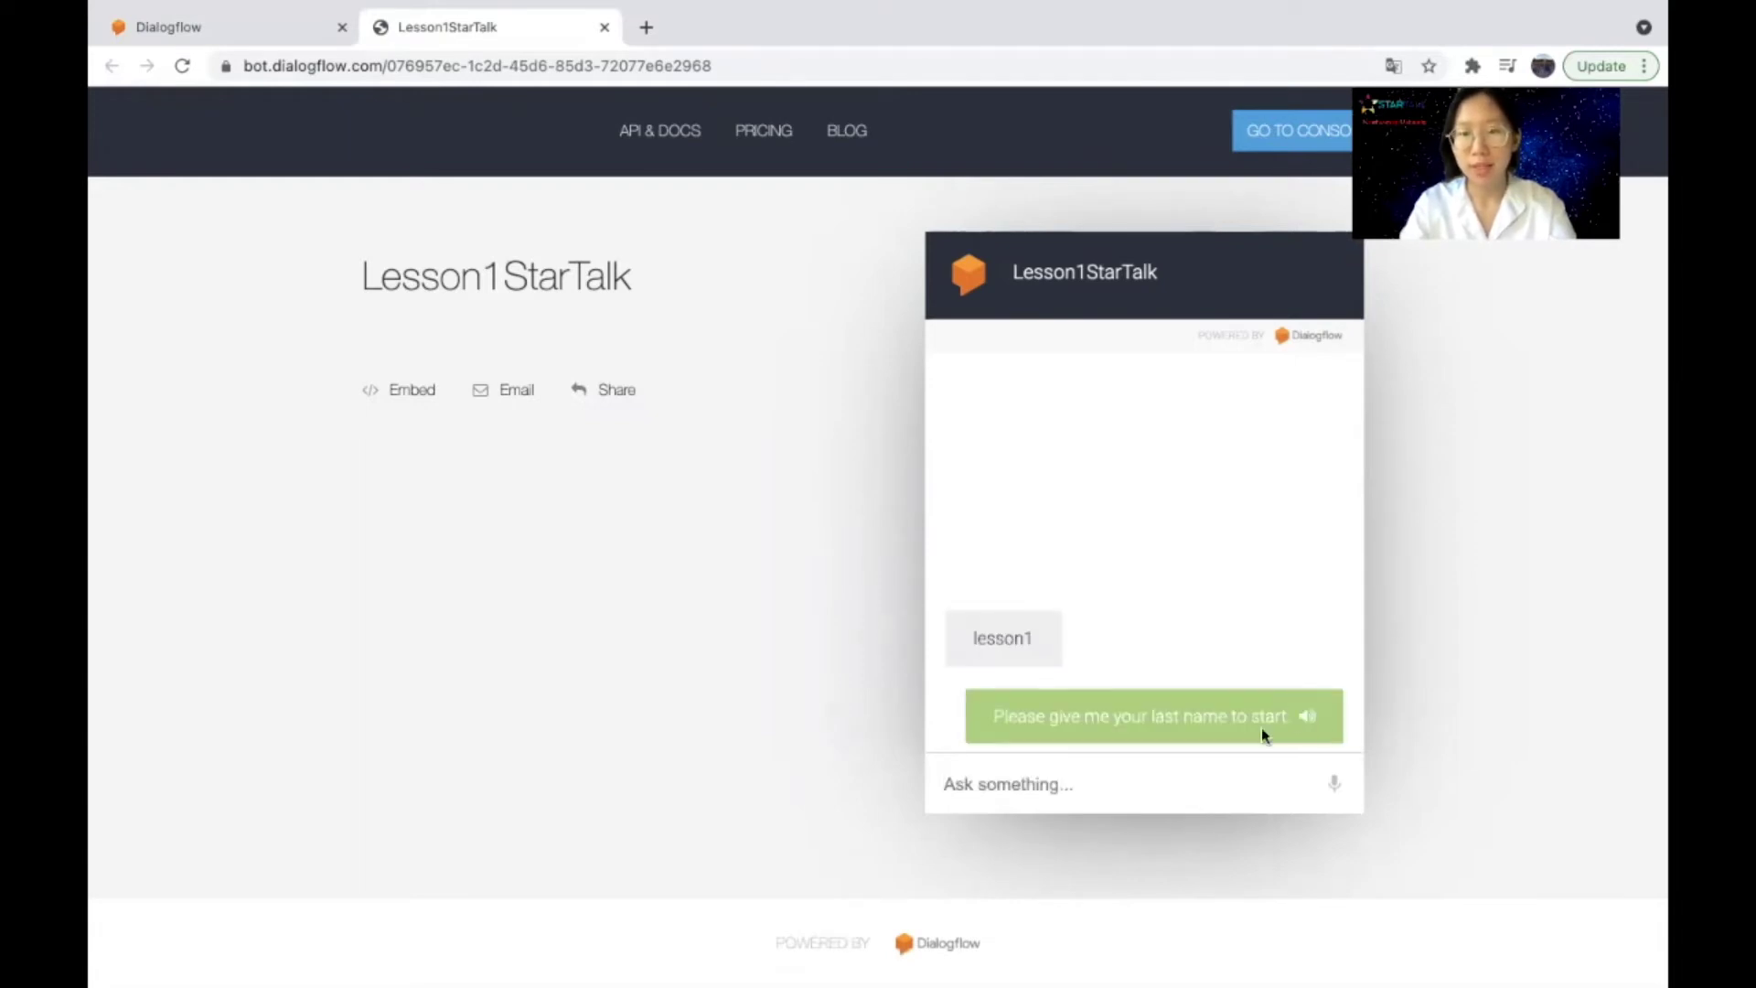
left_click(1308, 718)
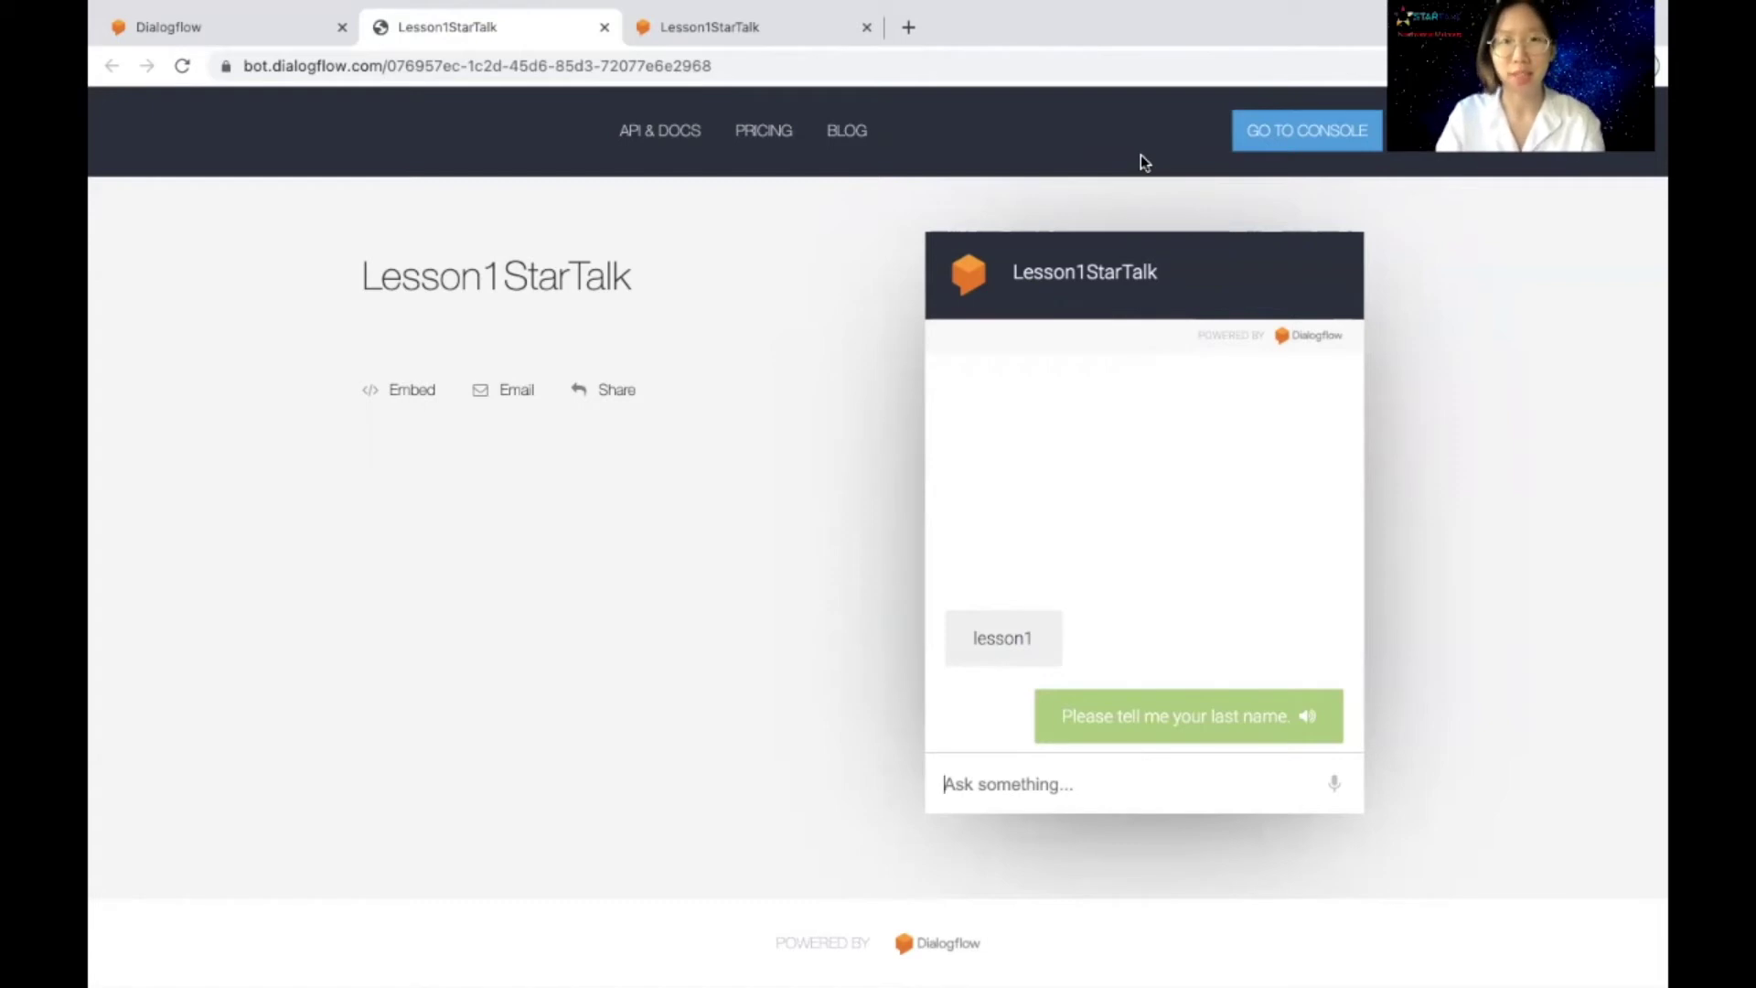
Step: Reload the bot page and answer by microphone until the bot ends the practice
left_click(1223, 65)
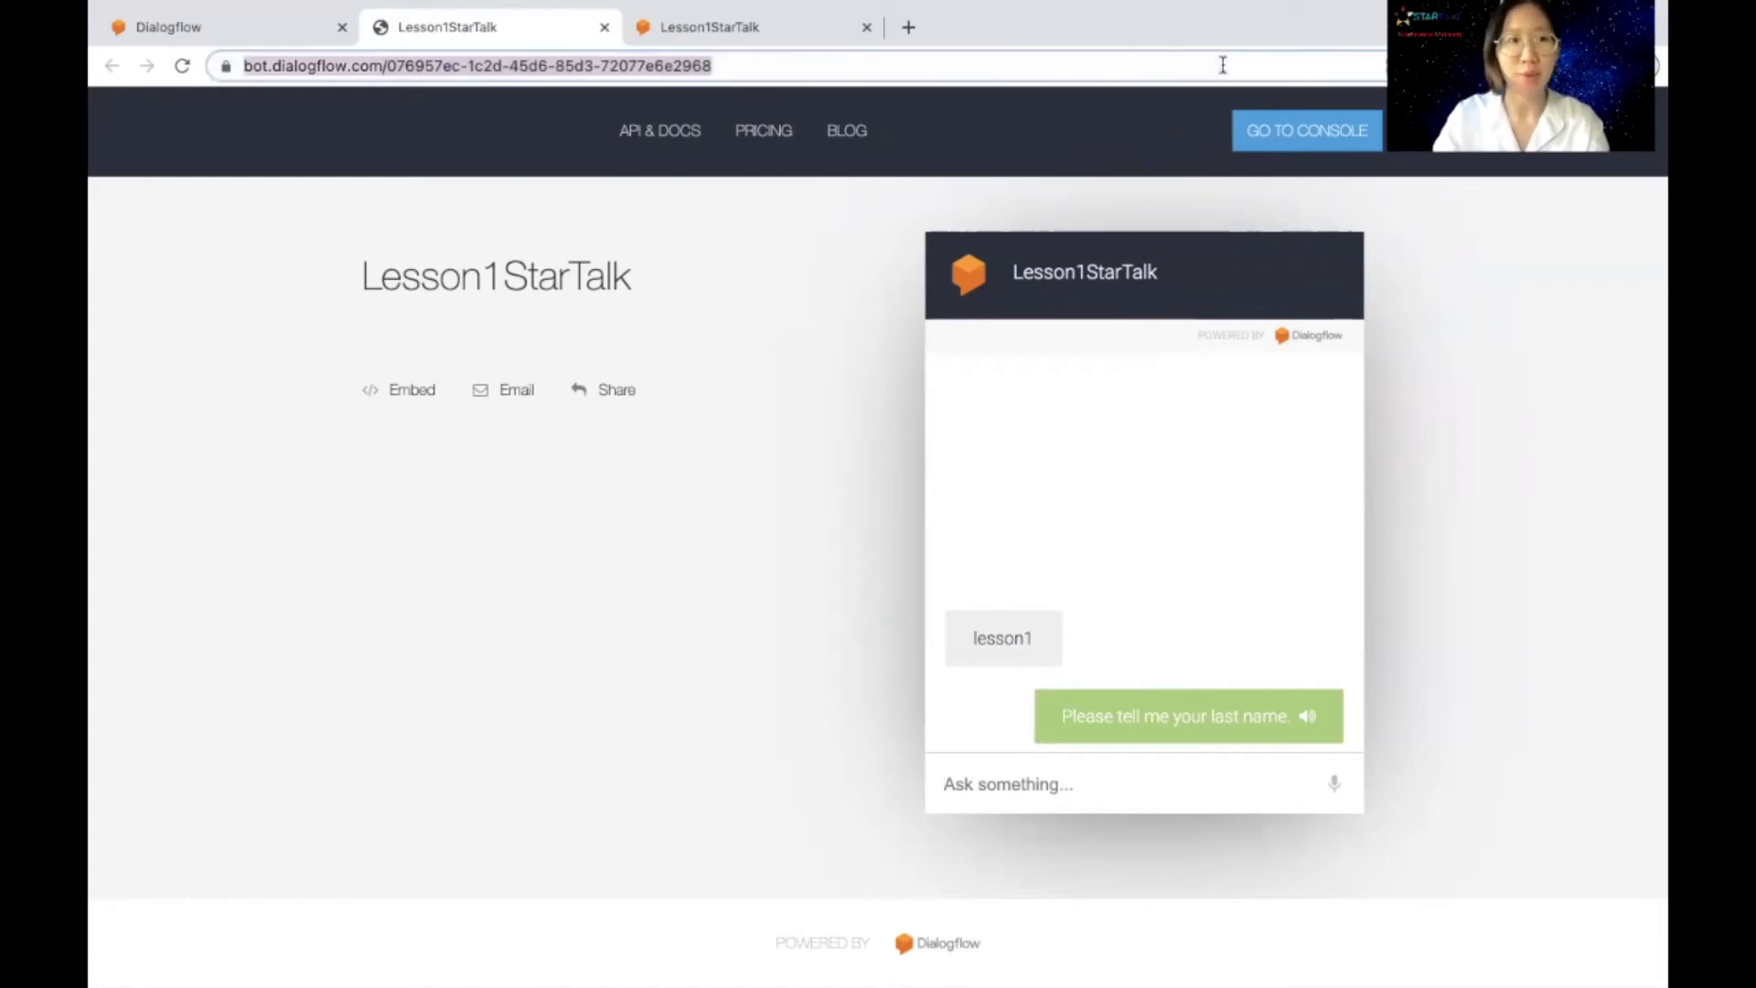
key("Return")
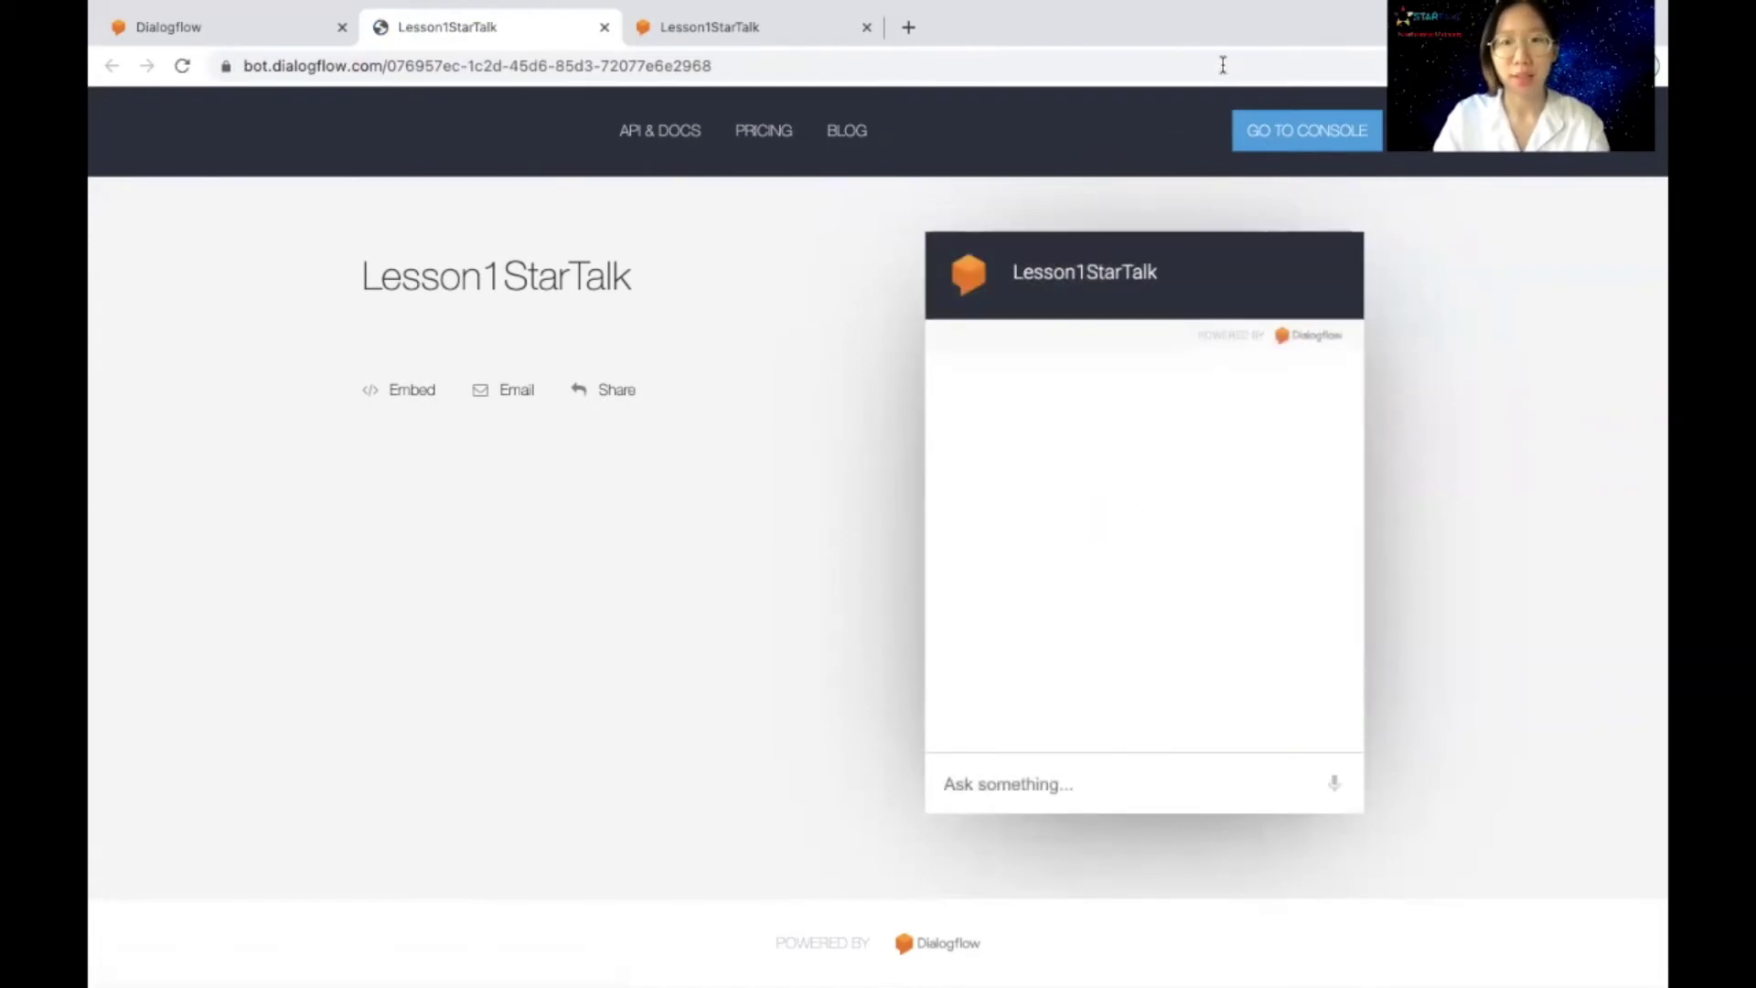
left_click(1336, 786)
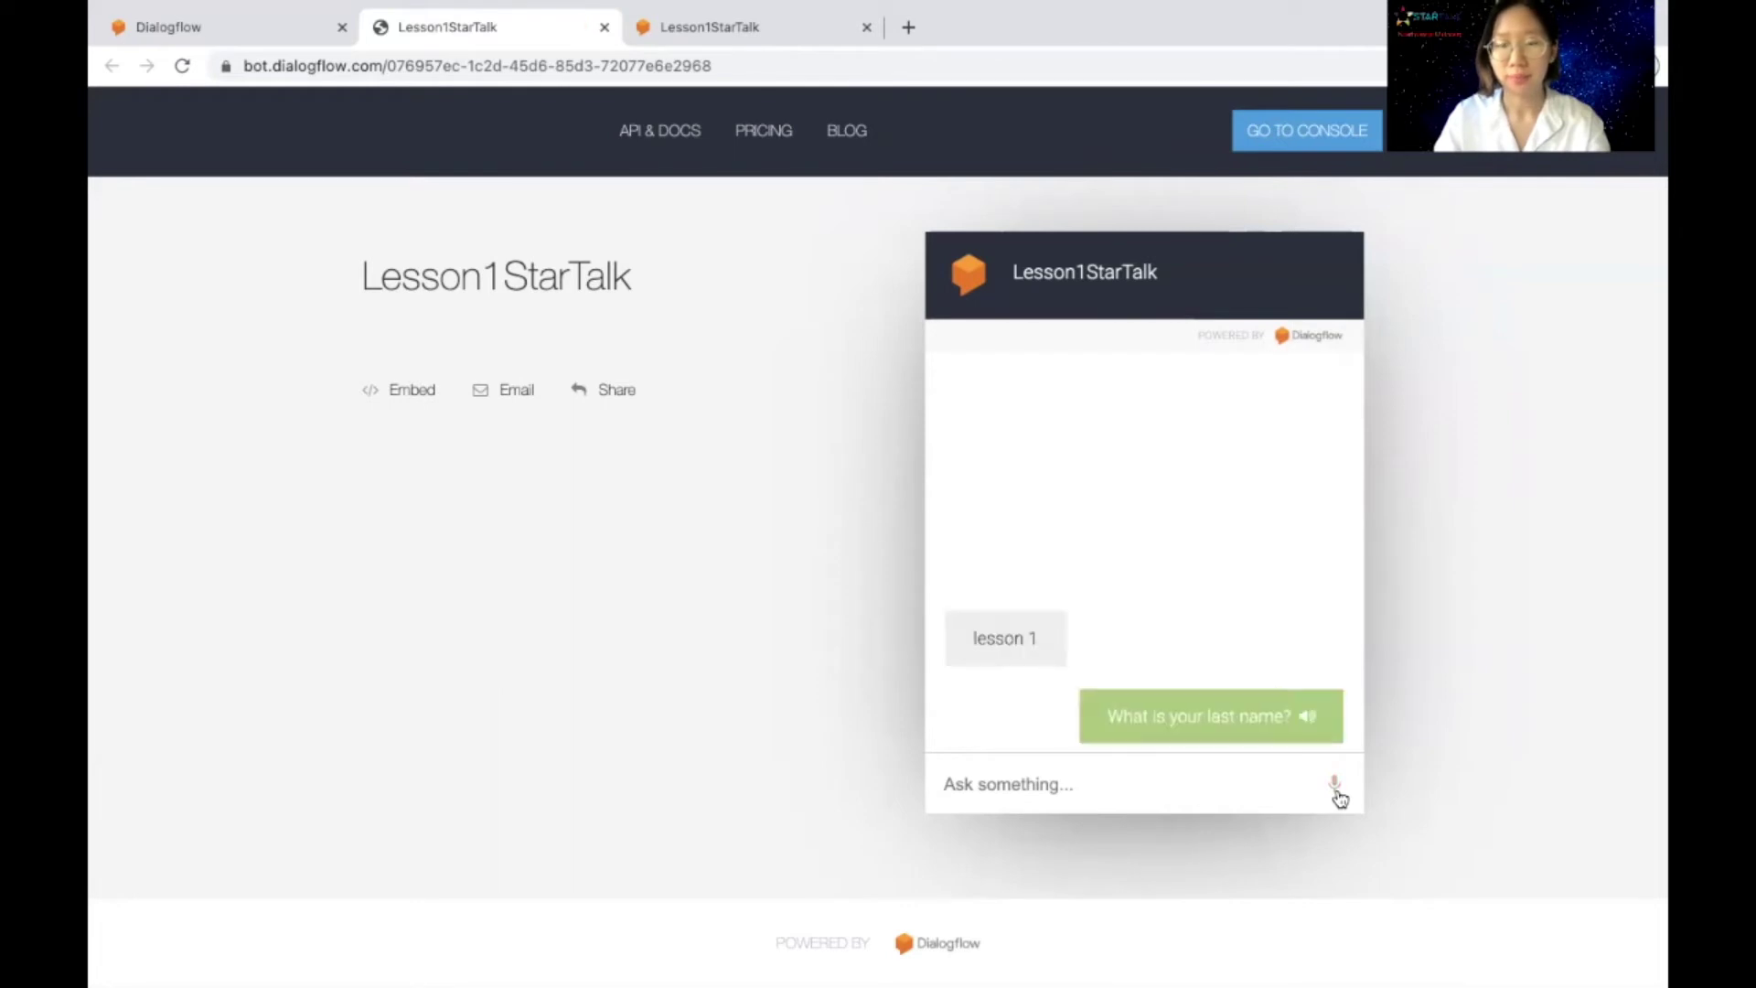
left_click(1337, 789)
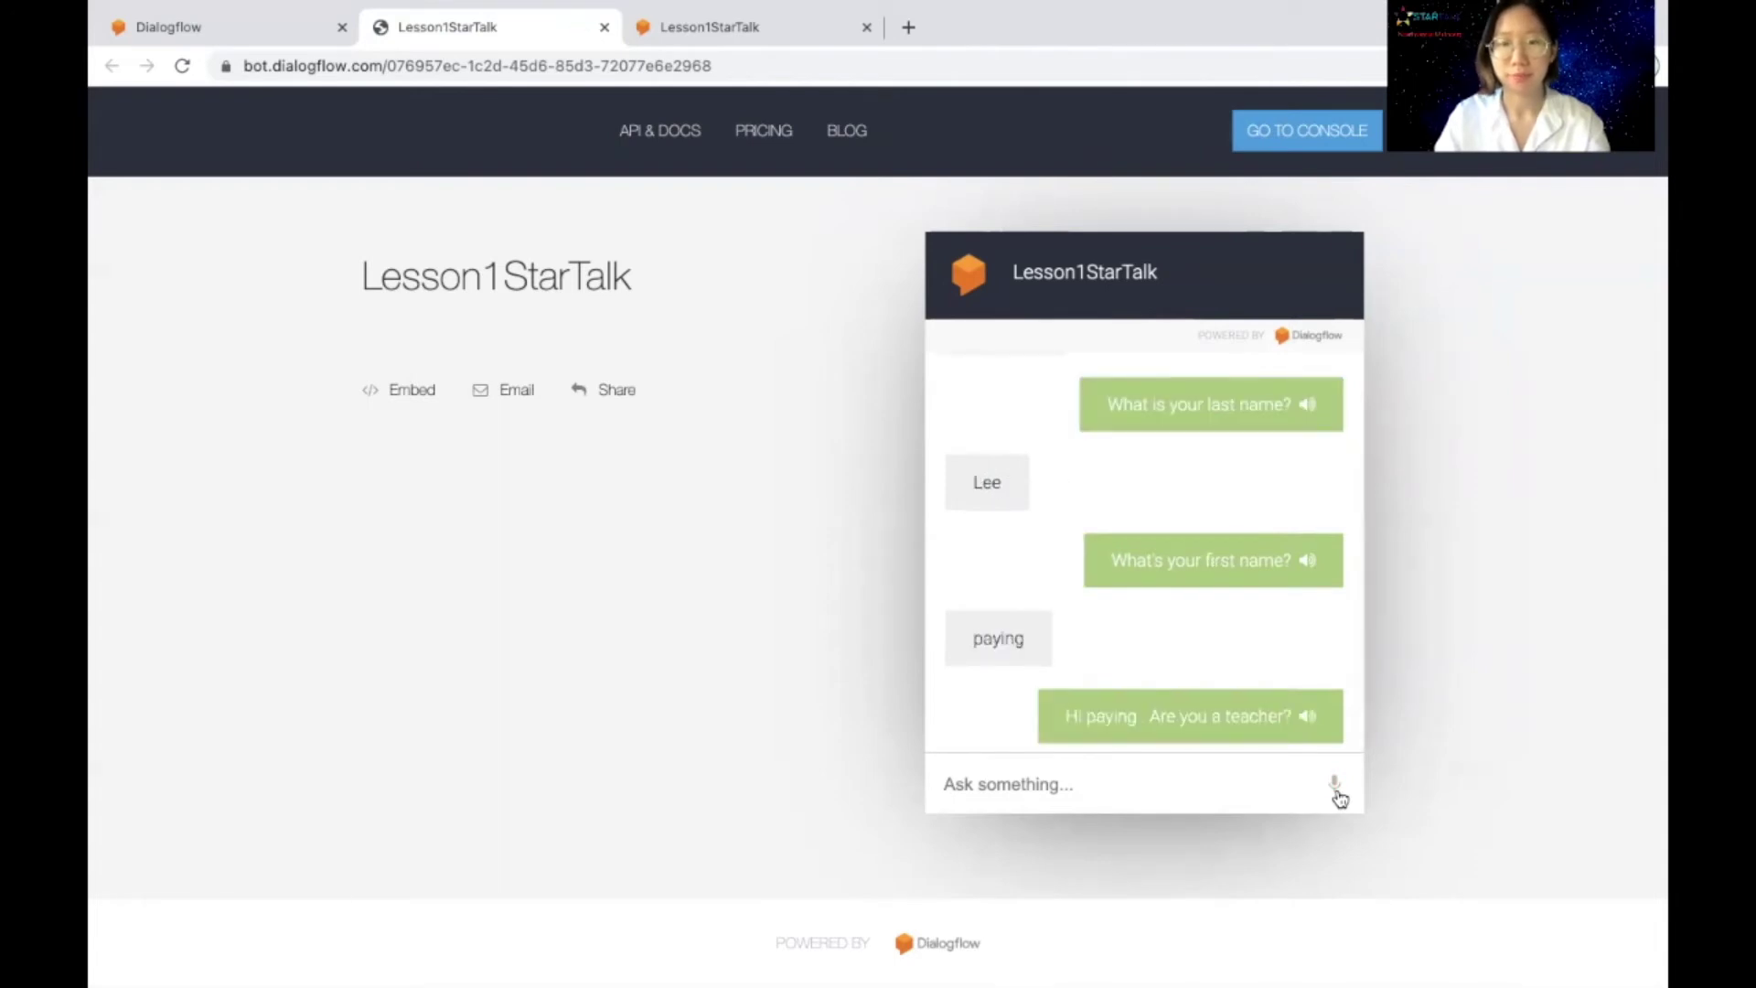
left_click(1337, 791)
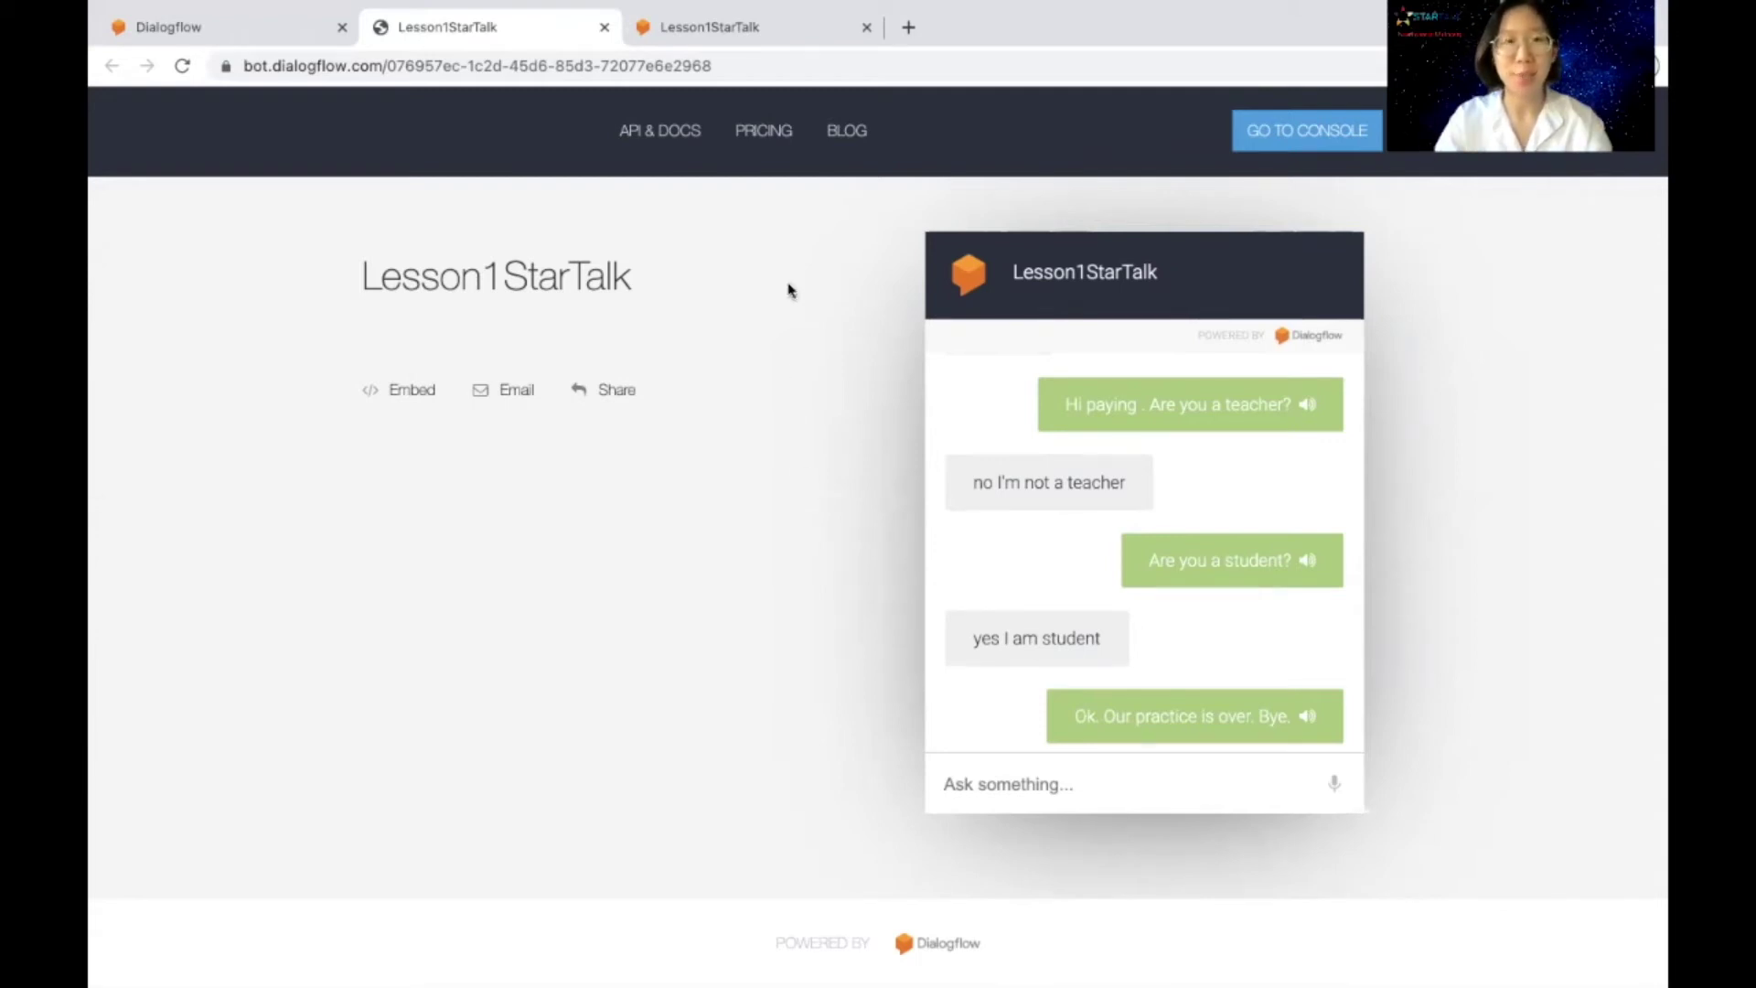
left_click(769, 27)
Step: Send 'lesson1' in the full-page embedded chat and play the reply aloud
left_click(621, 957)
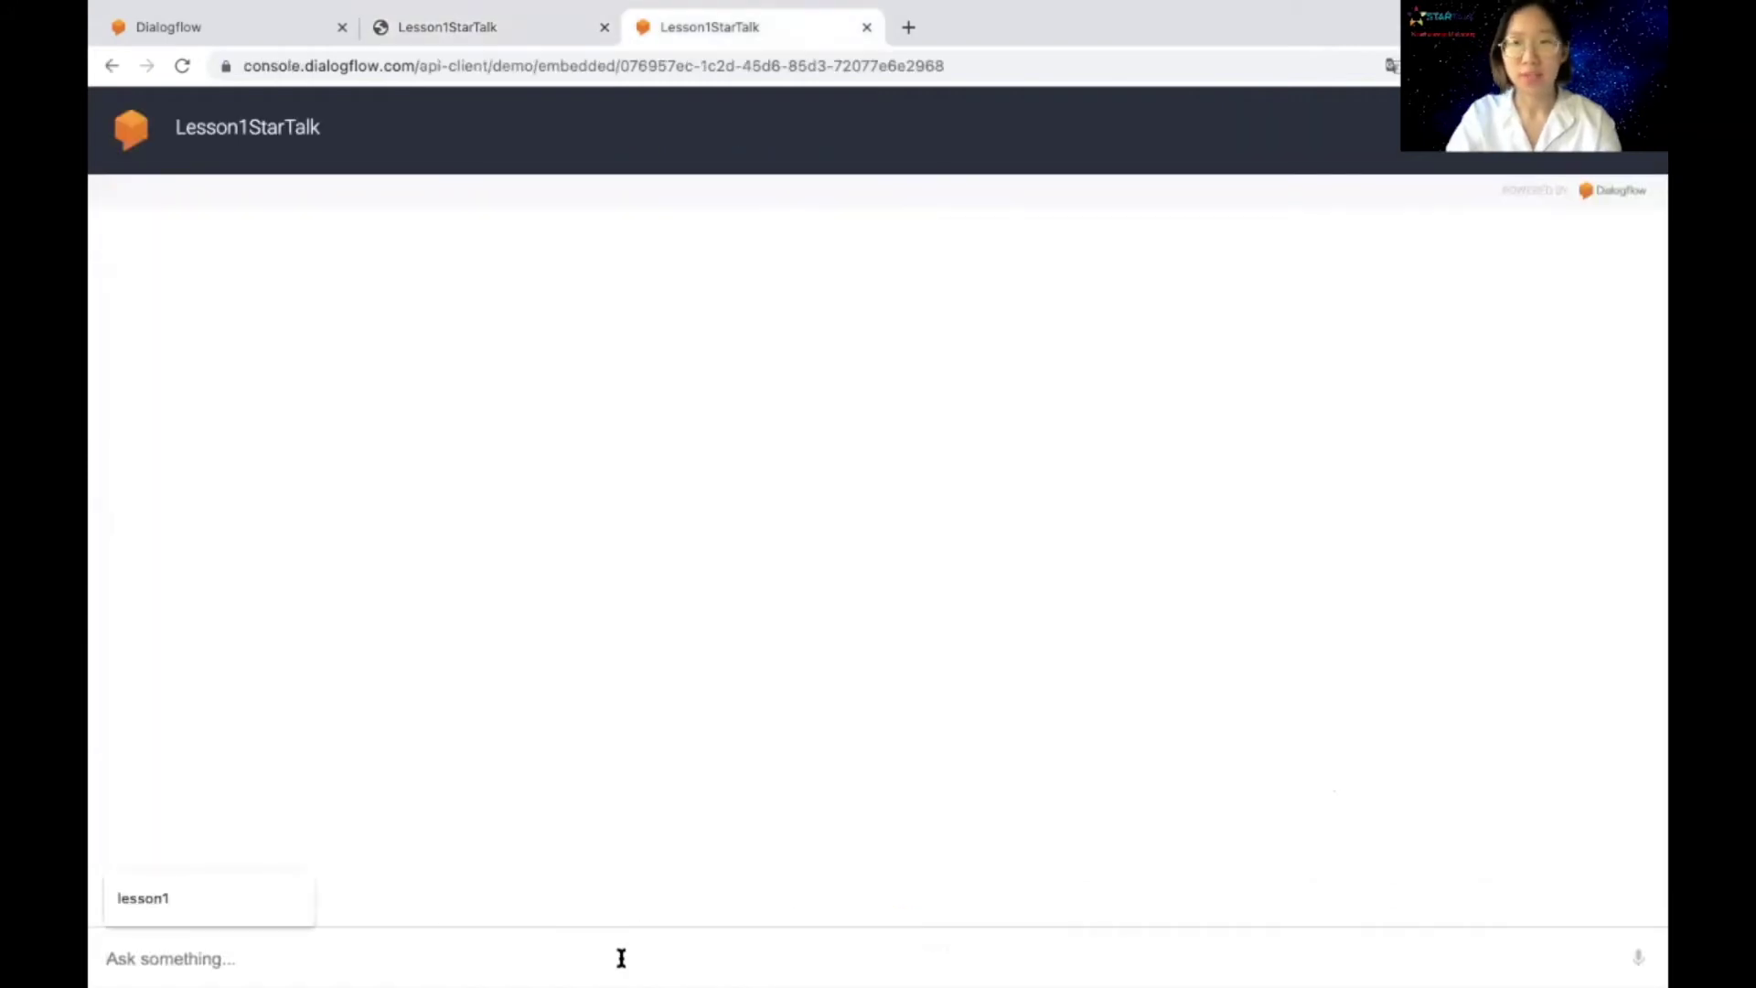
type("lesson1")
key("Return")
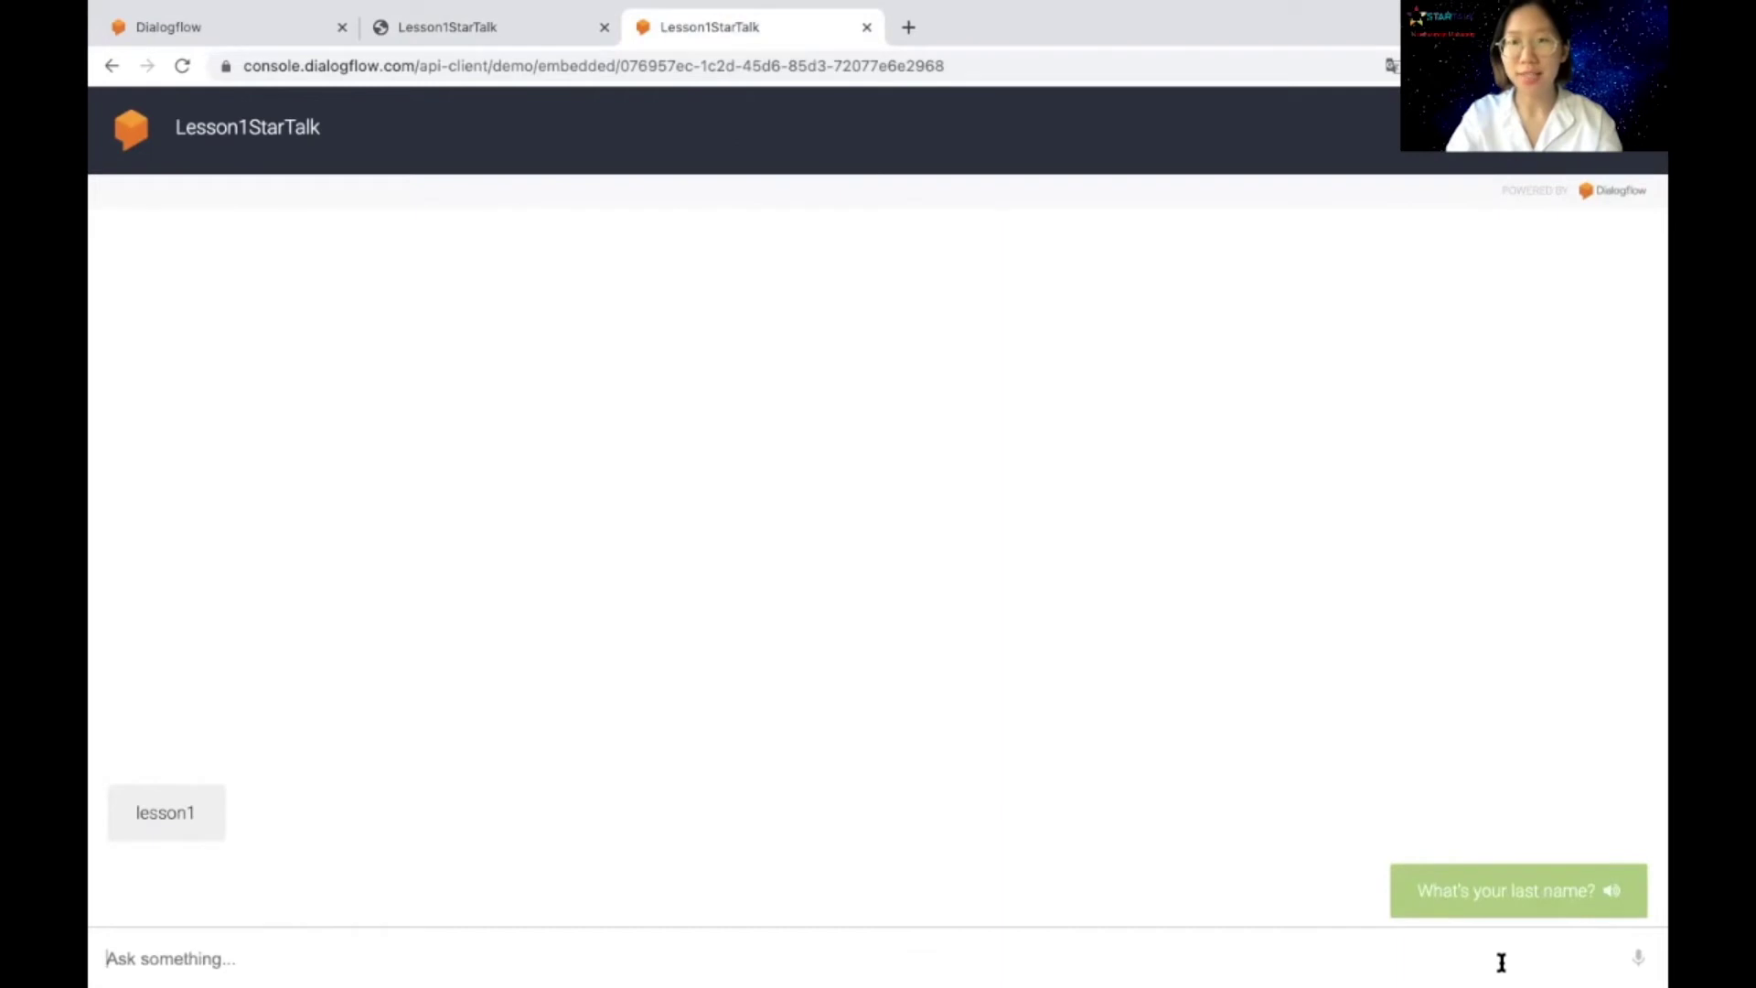
left_click(1615, 894)
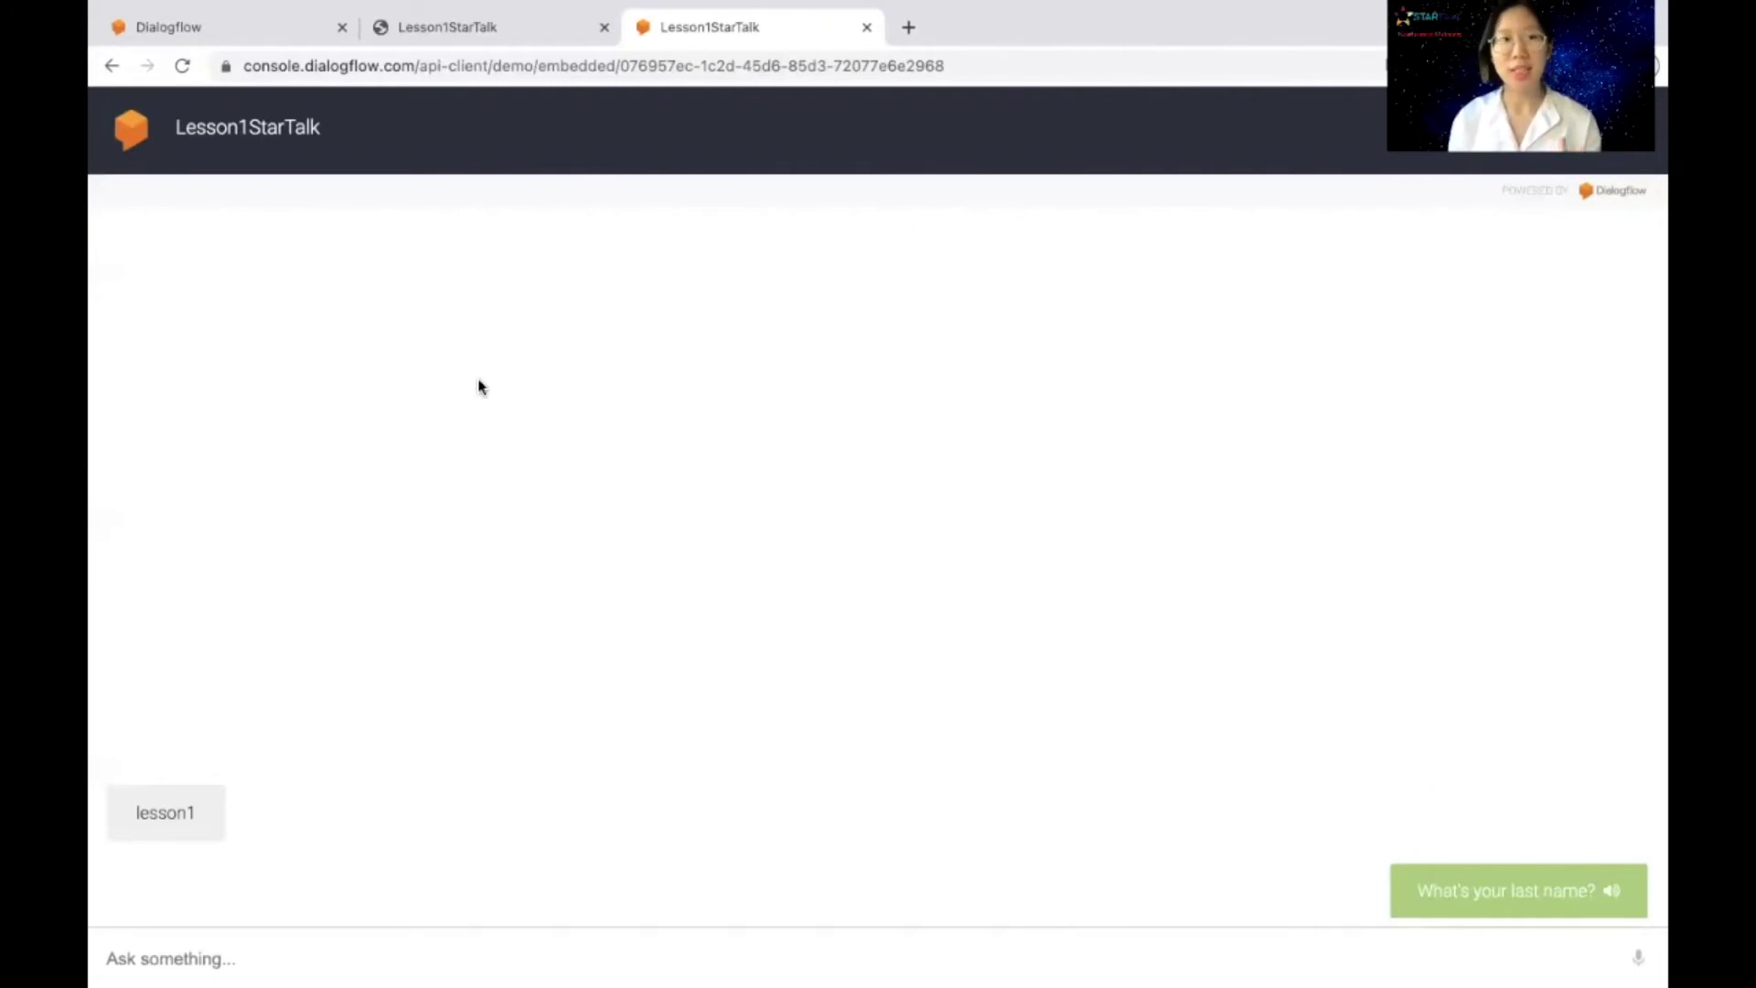
Step: Compare the bot page with the full-page chat, then return to the Web Demo dialog
left_click(458, 27)
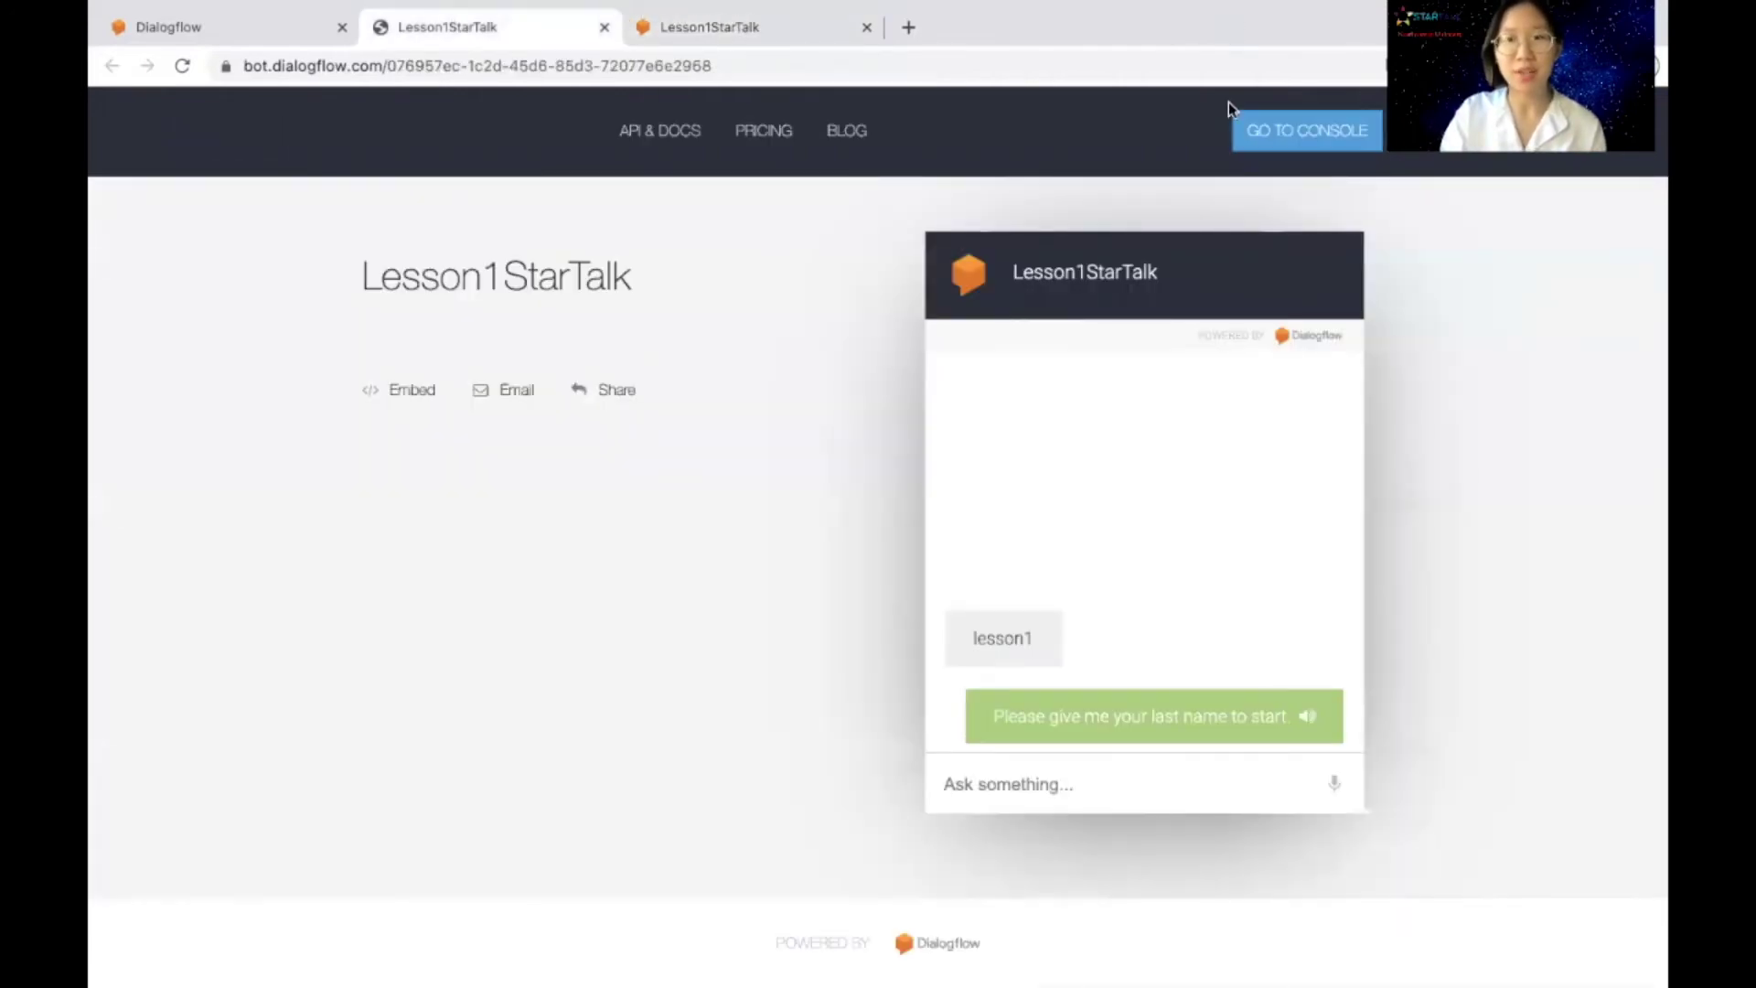
left_click(812, 29)
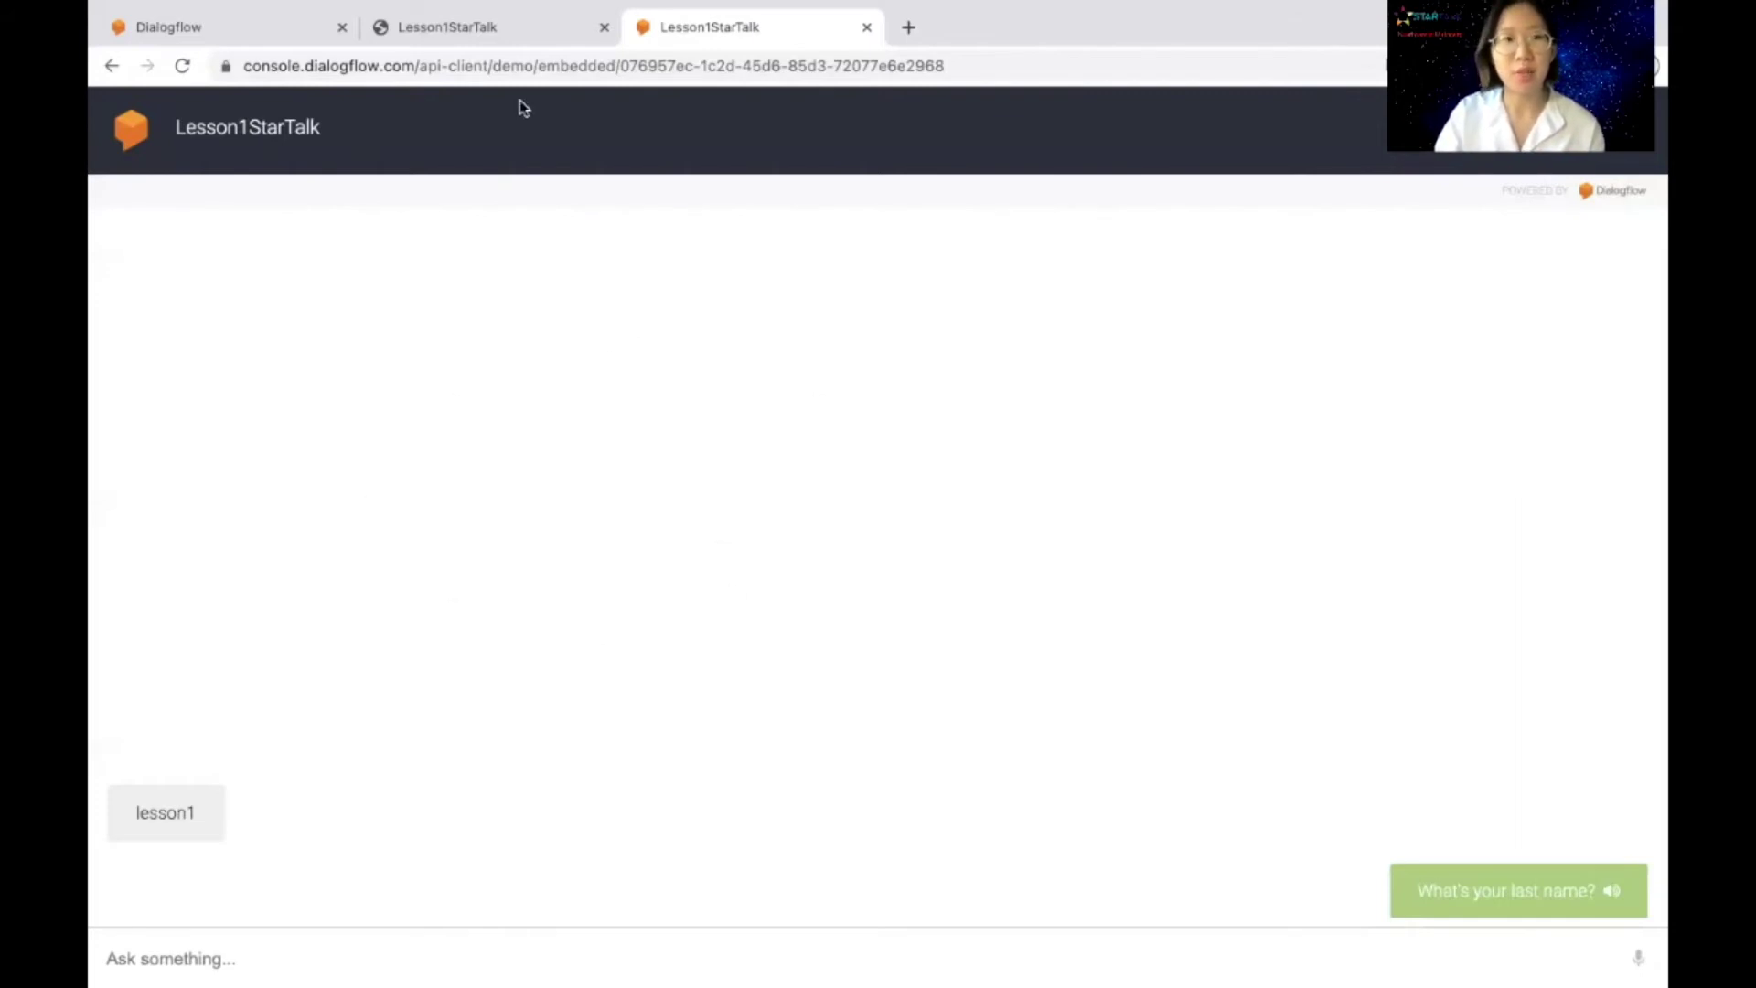
left_click(503, 33)
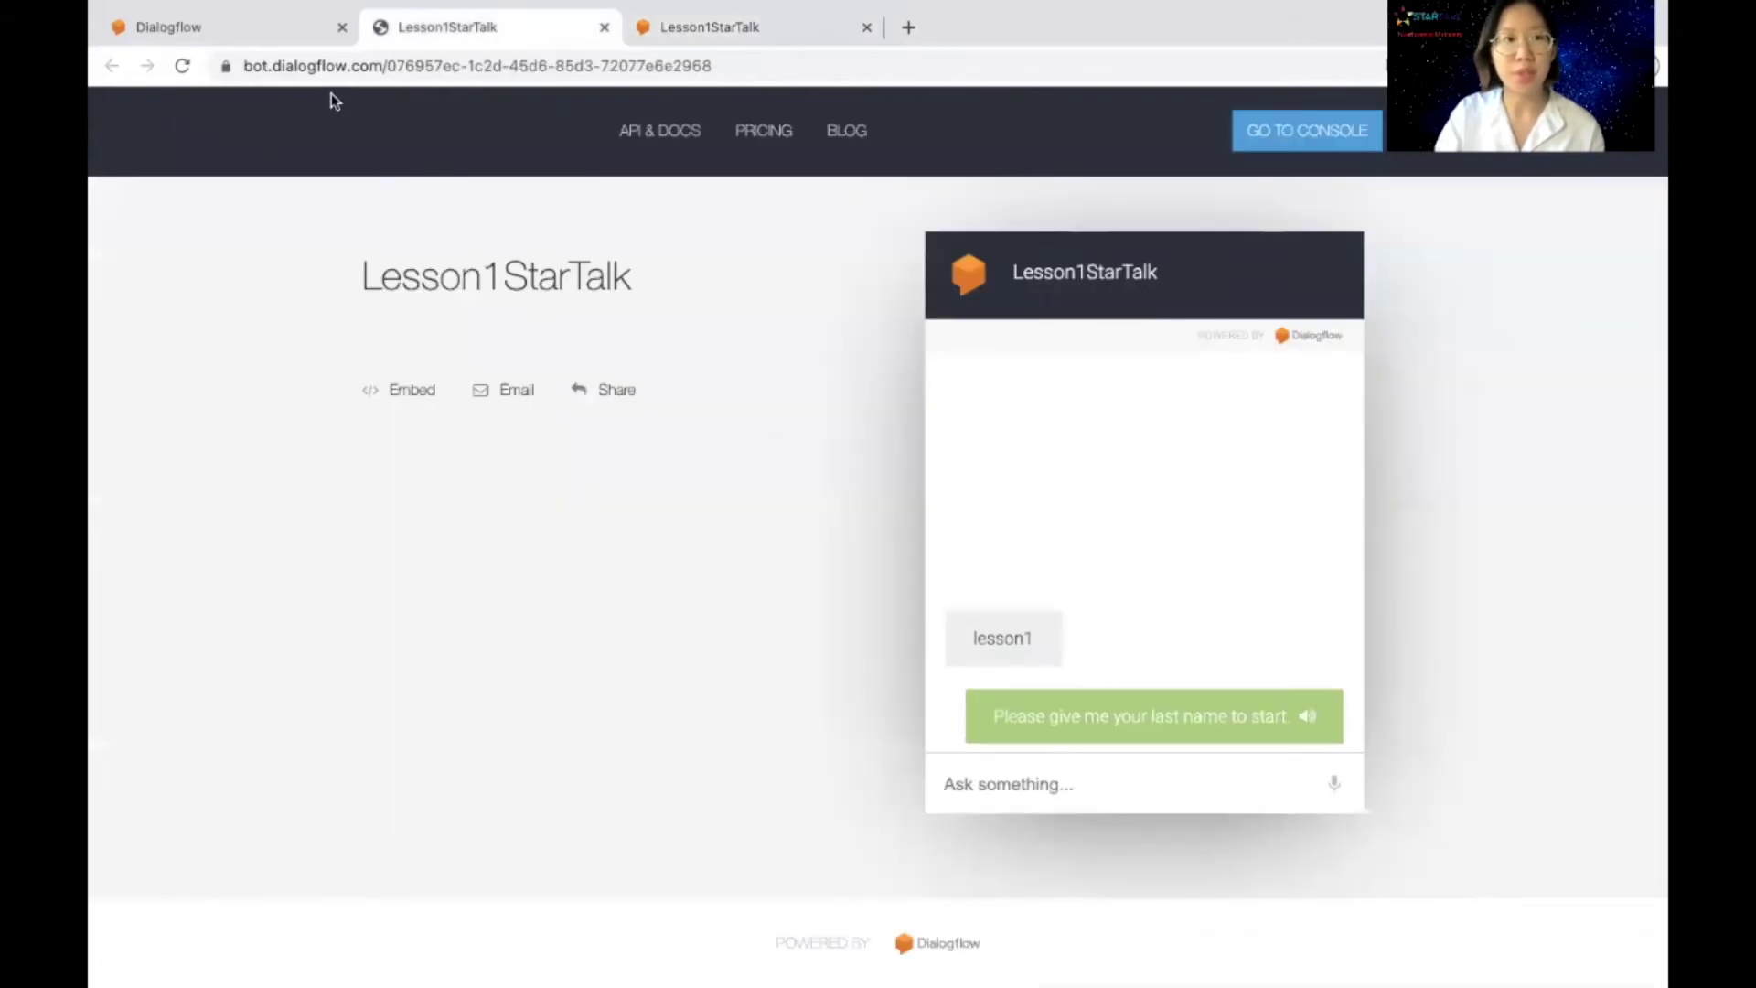
left_click(788, 27)
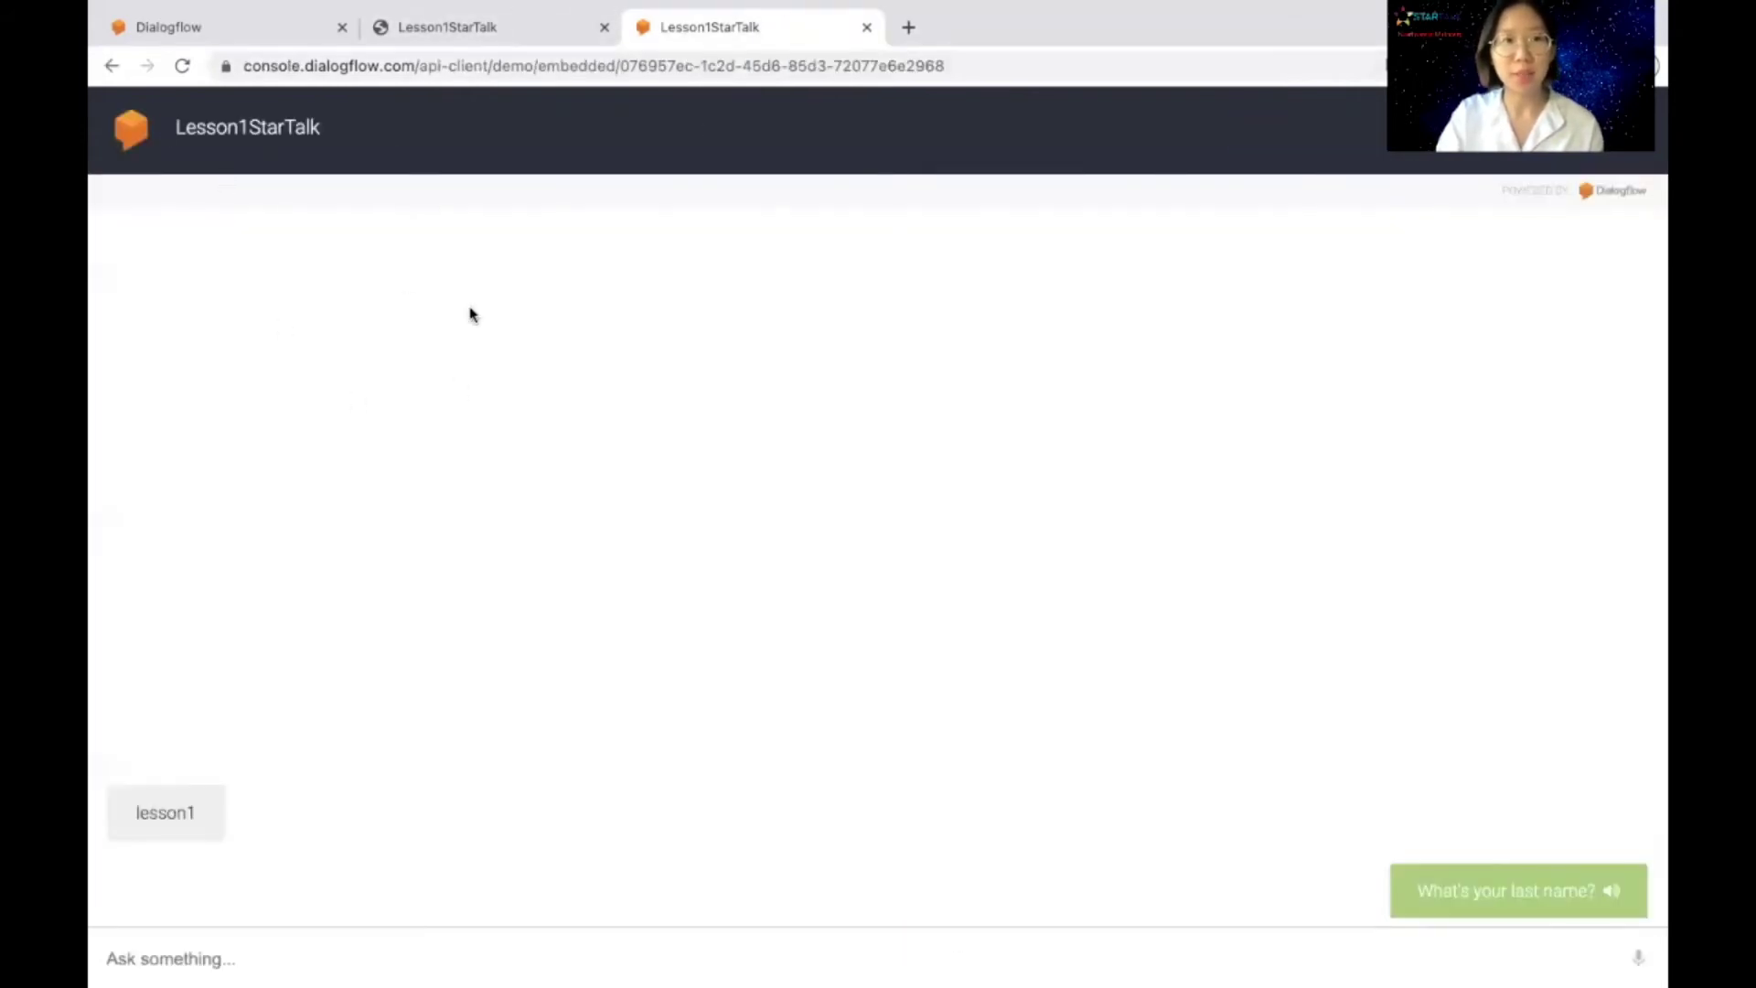
left_click(220, 30)
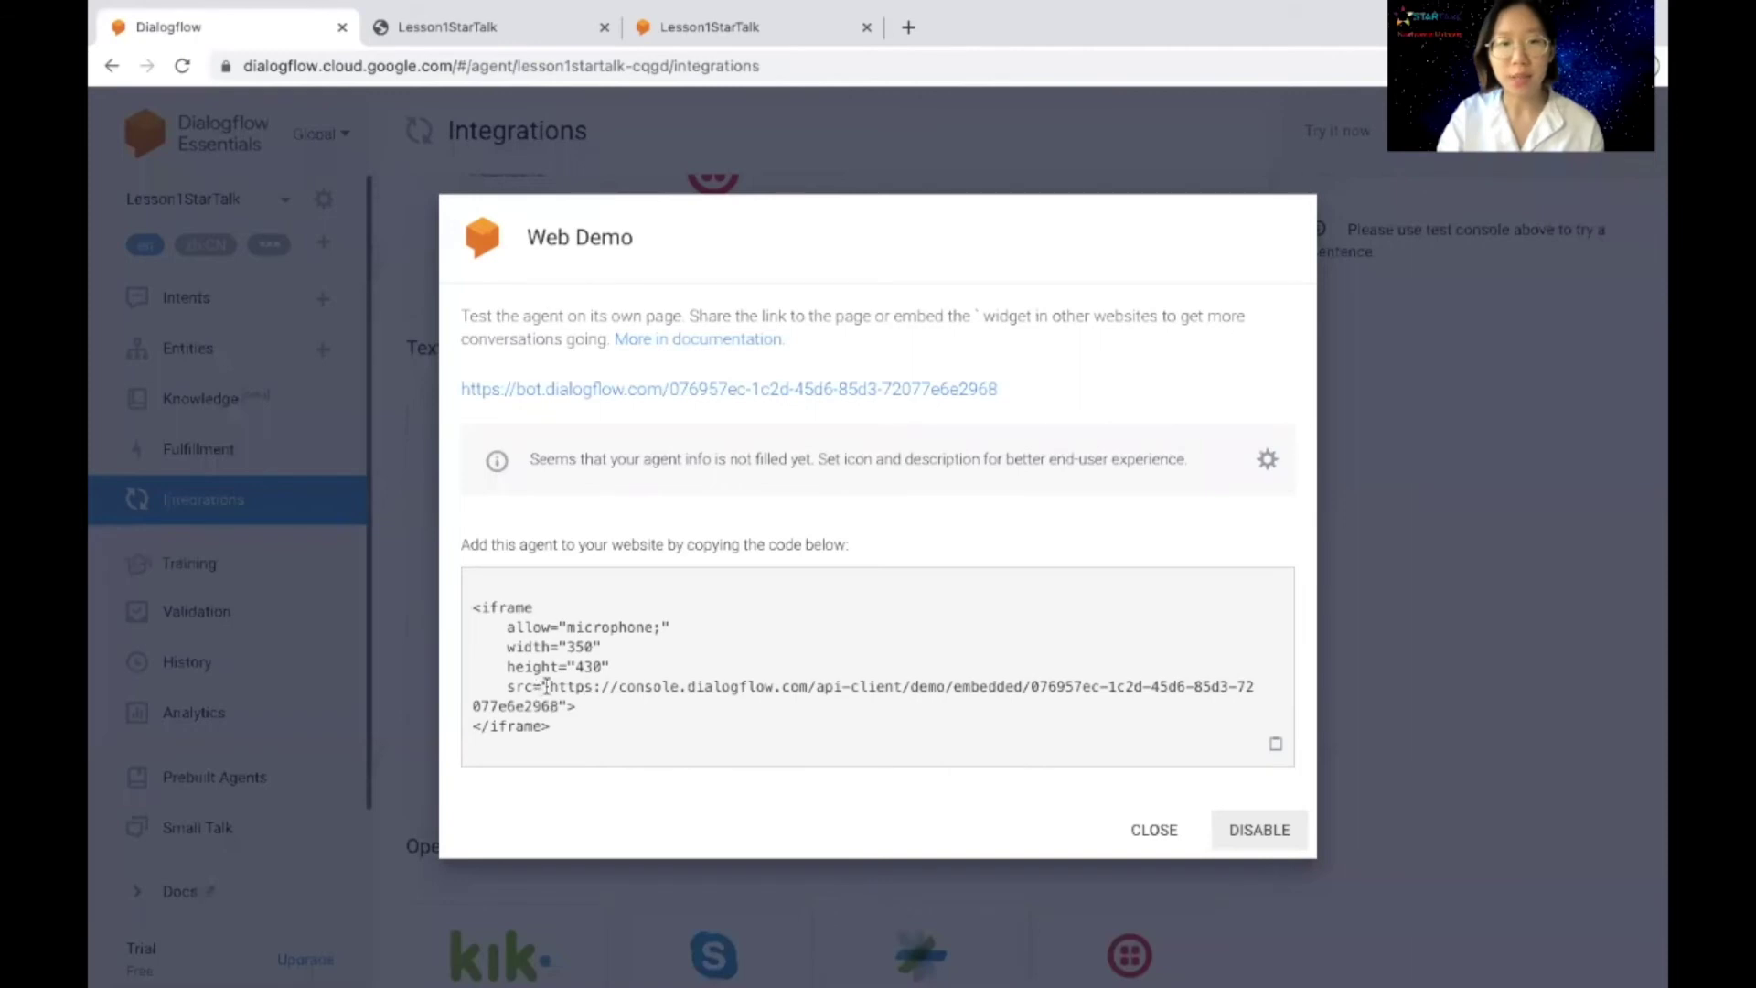
Step: Highlight the embedded demo URL in the 350×430 iframe code to review it
left_click_drag(549, 686, 555, 714)
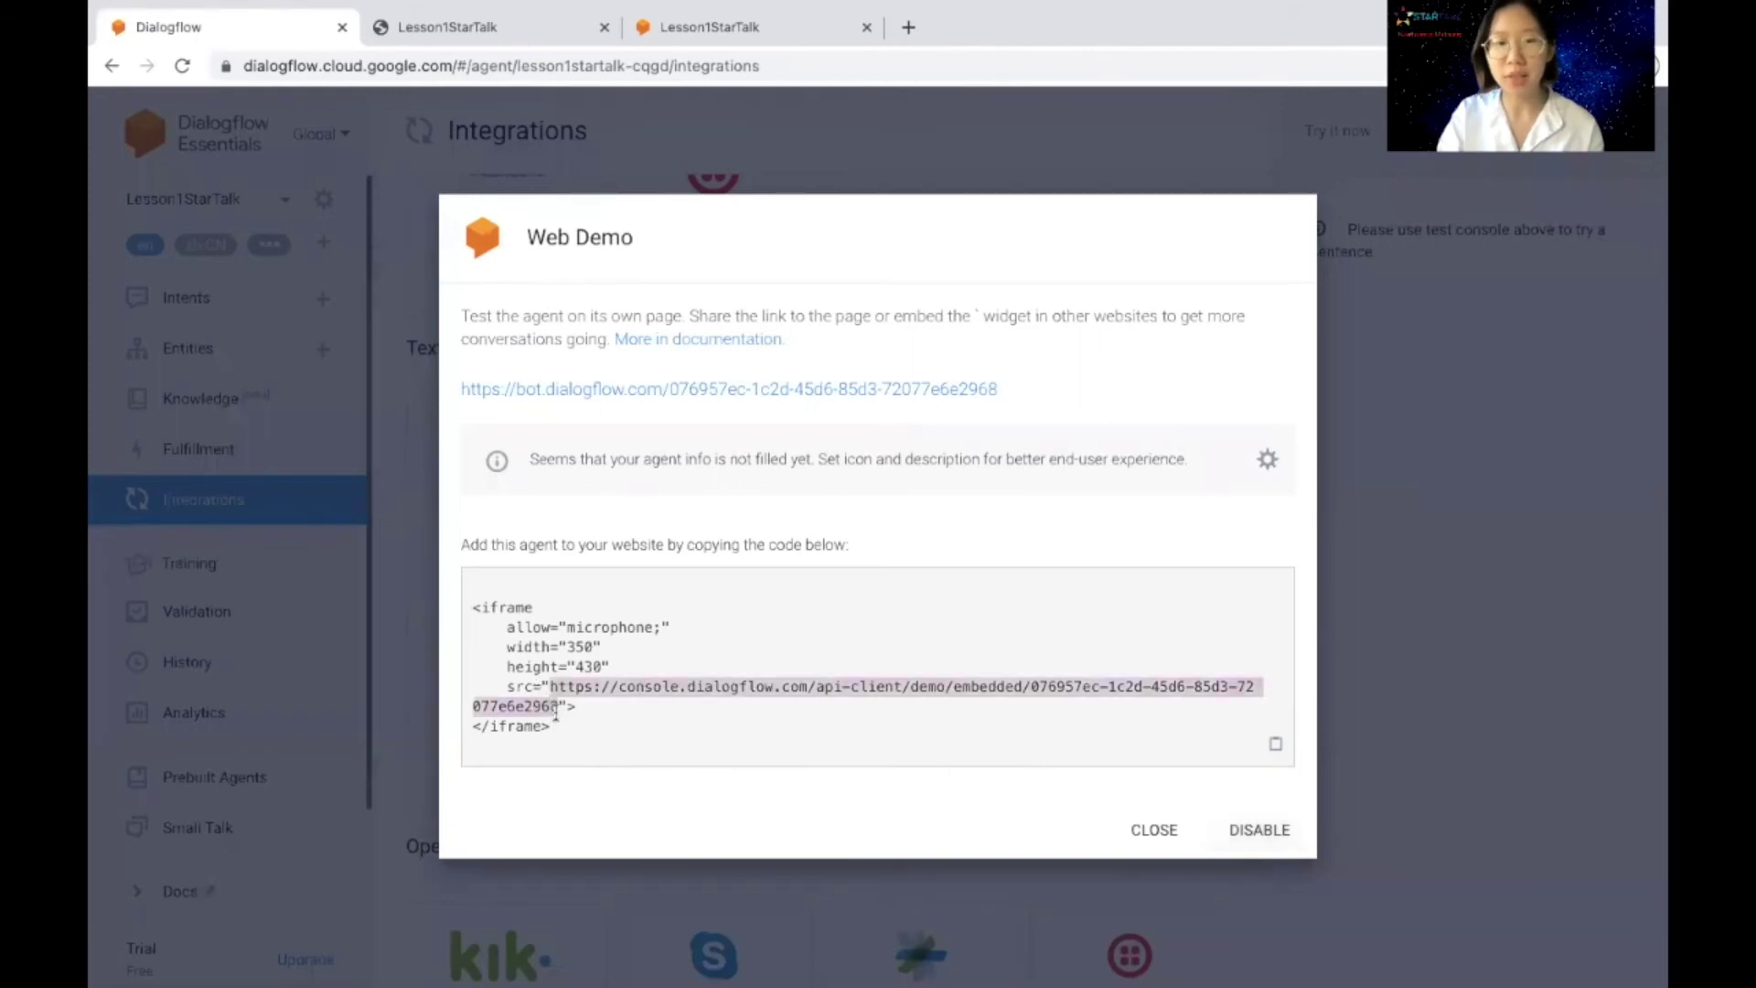
left_click(551, 697)
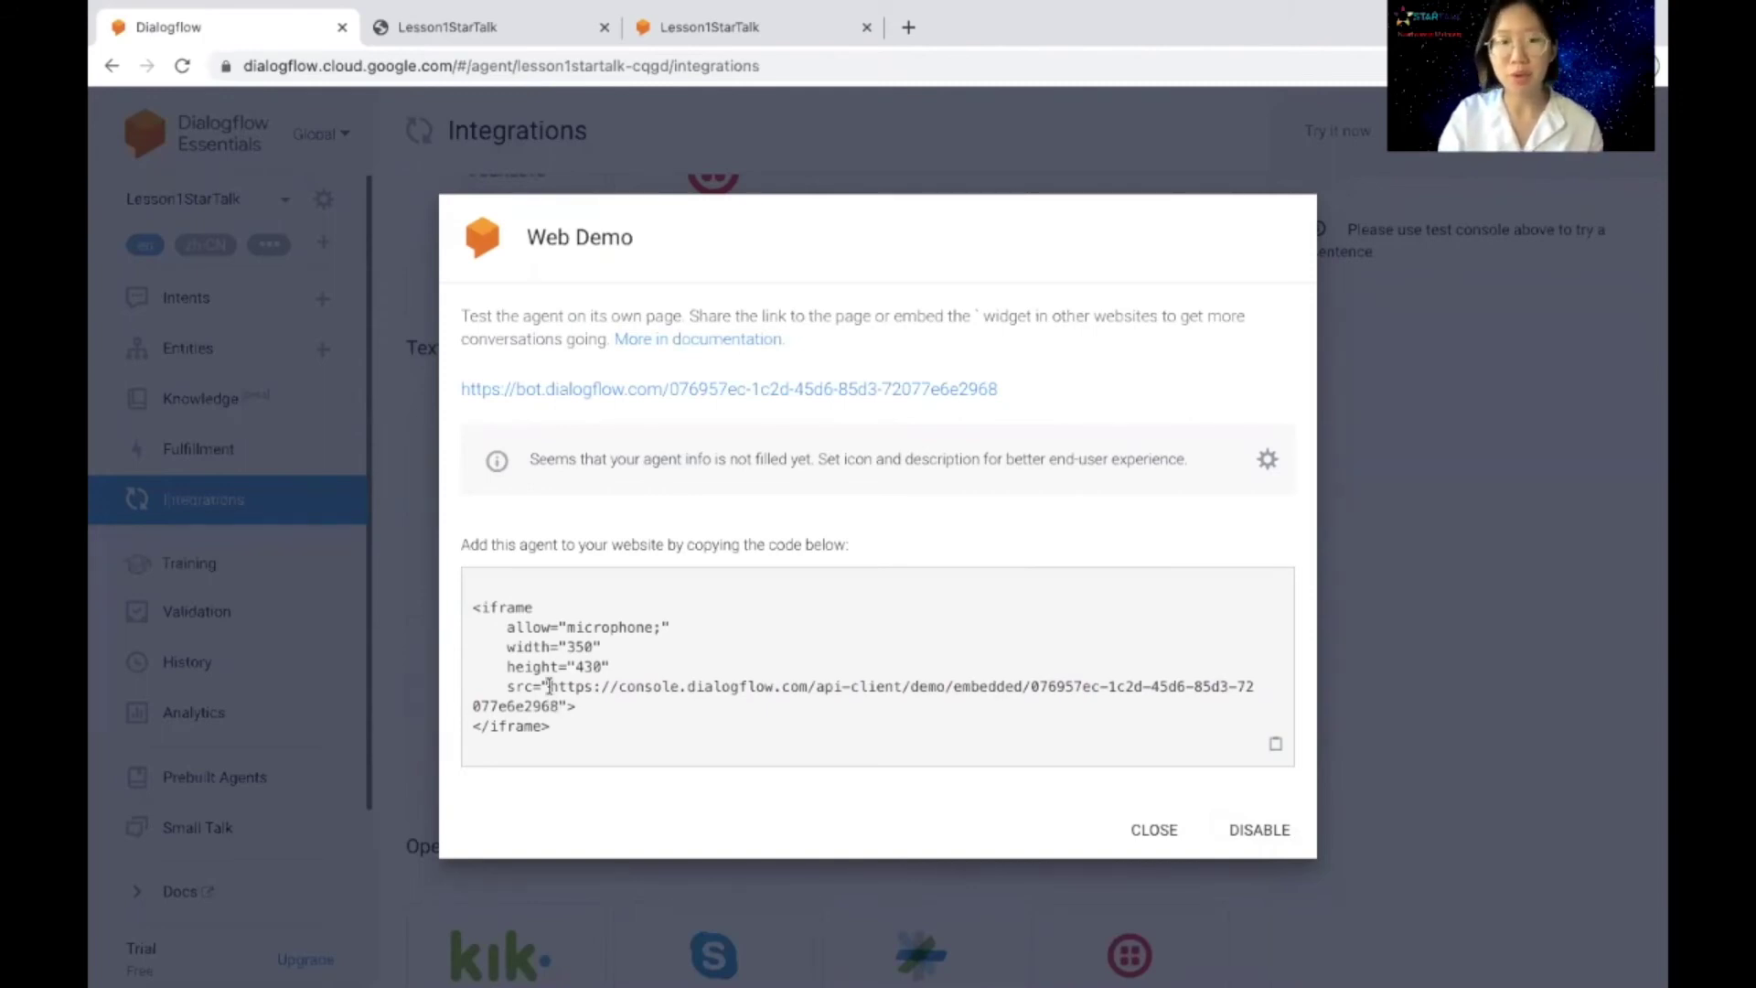
left_click_drag(550, 686, 556, 705)
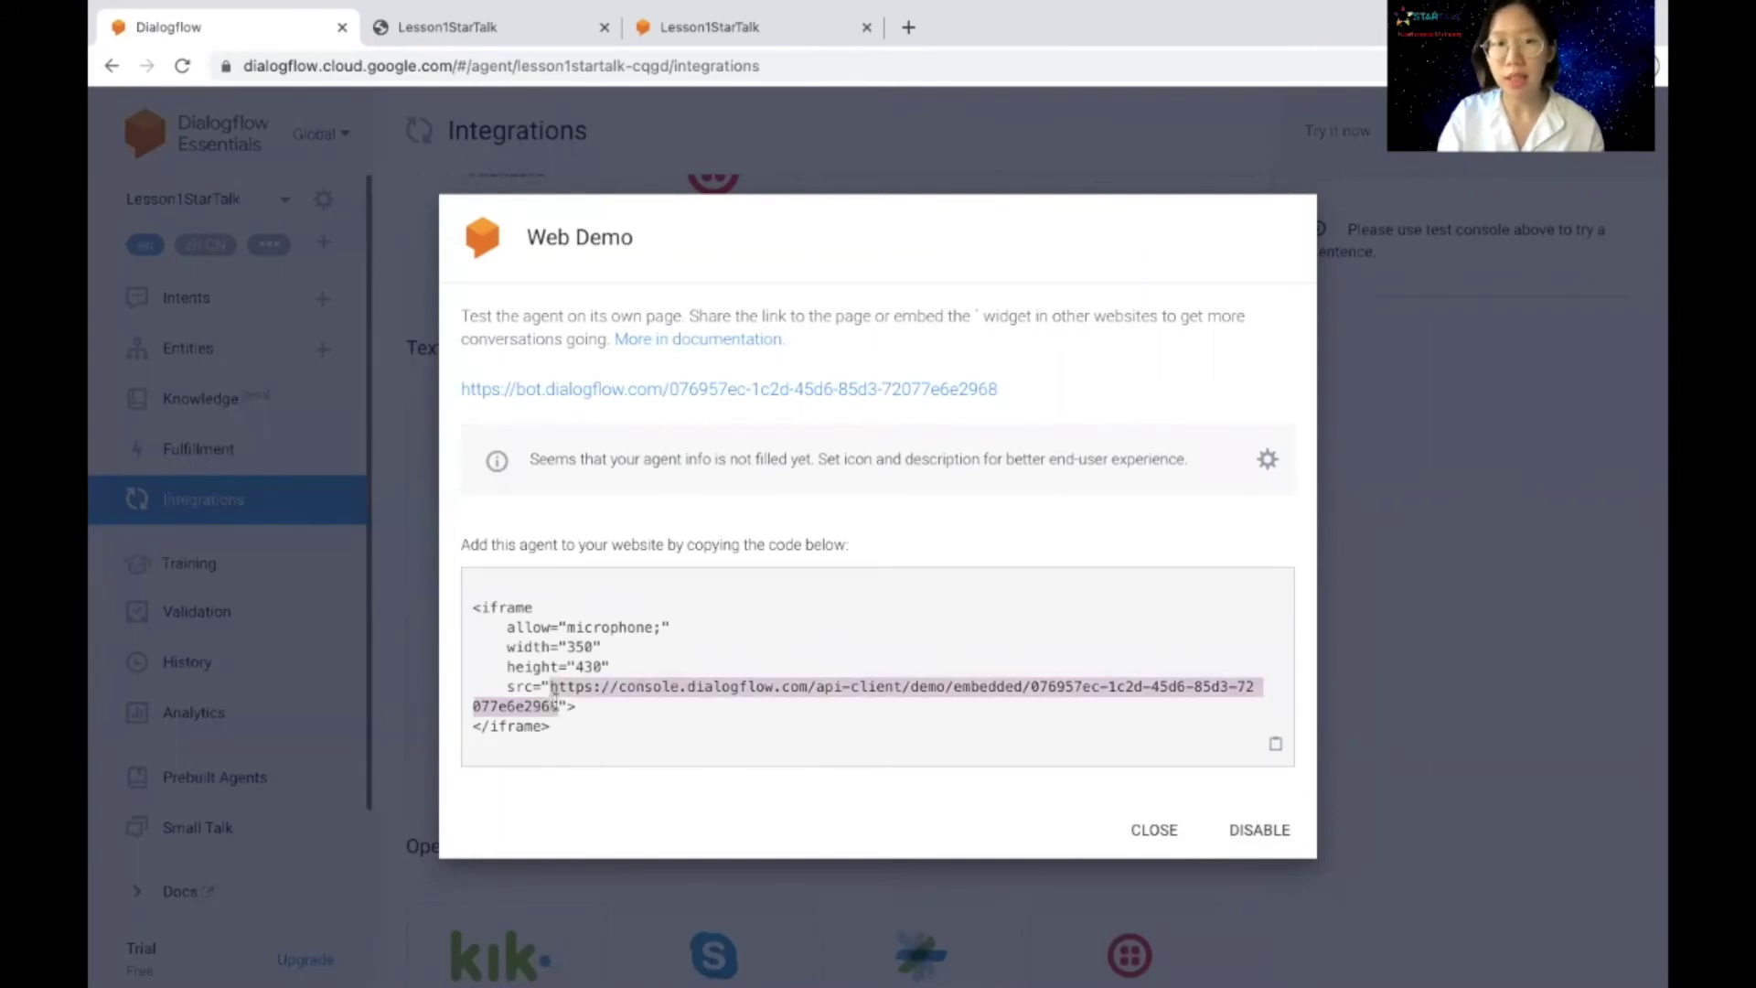
left_click(695, 494)
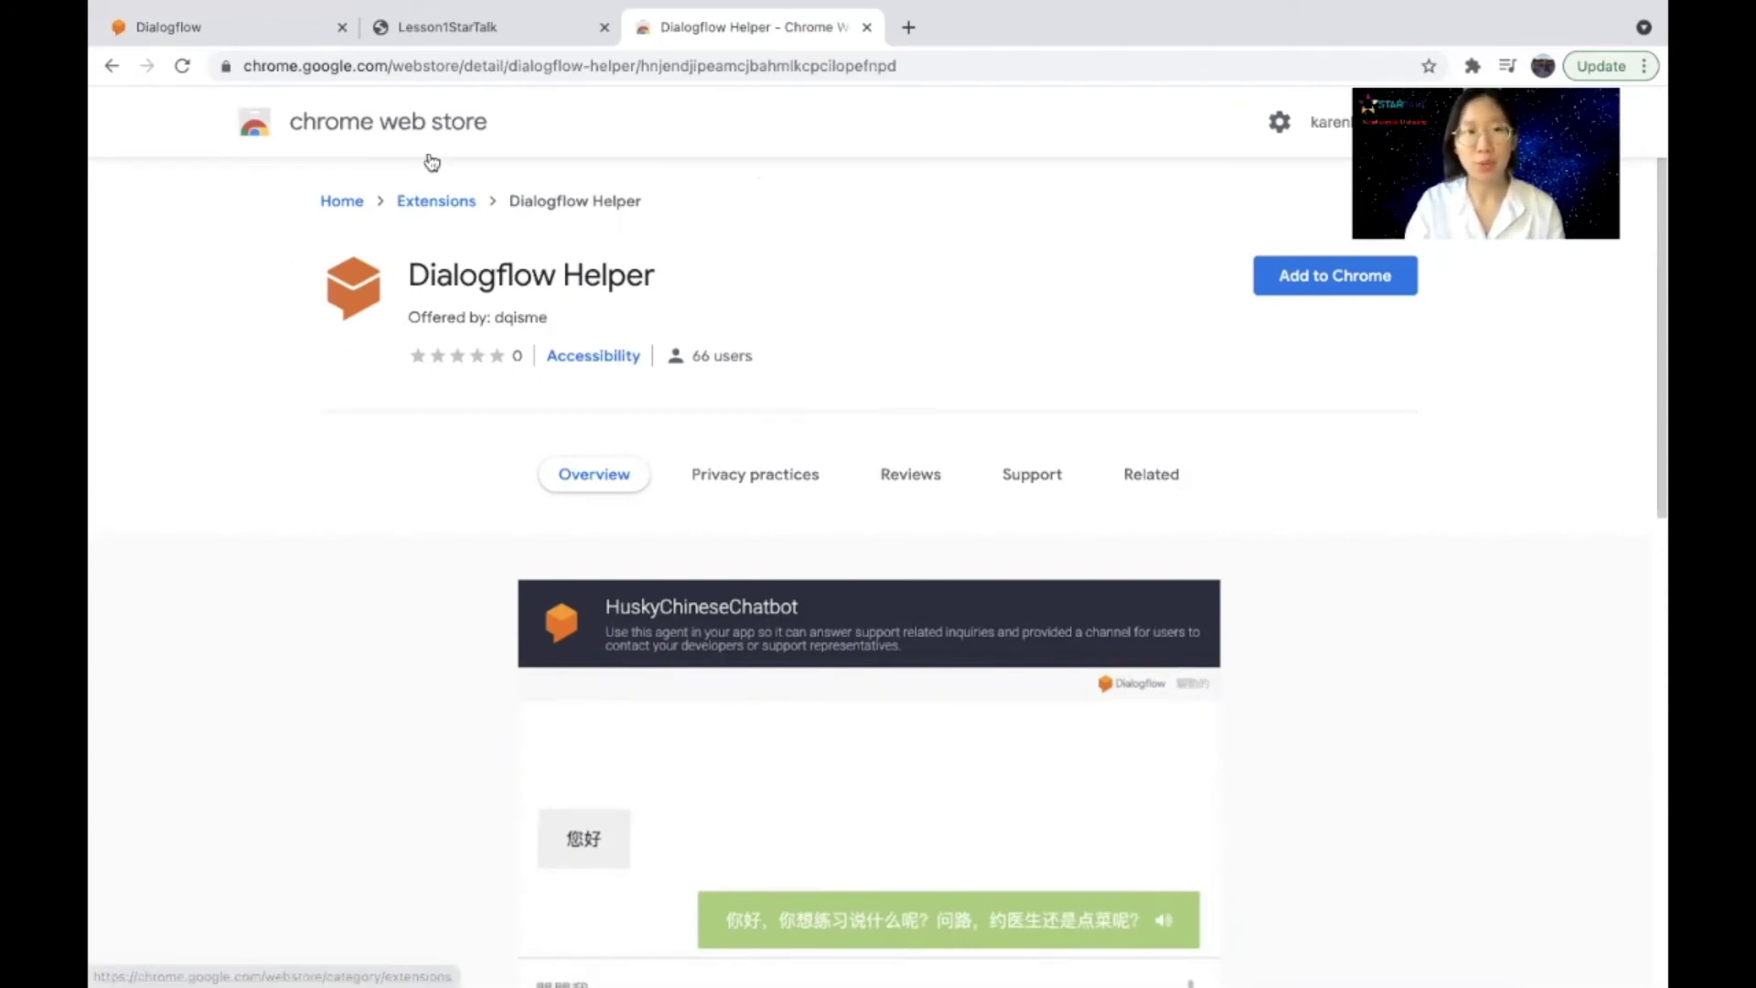
Step: Add the Dialogflow Helper extension to Chrome and dismiss the 'has been added' notice
left_click_drag(402, 285, 691, 305)
left_click(691, 307)
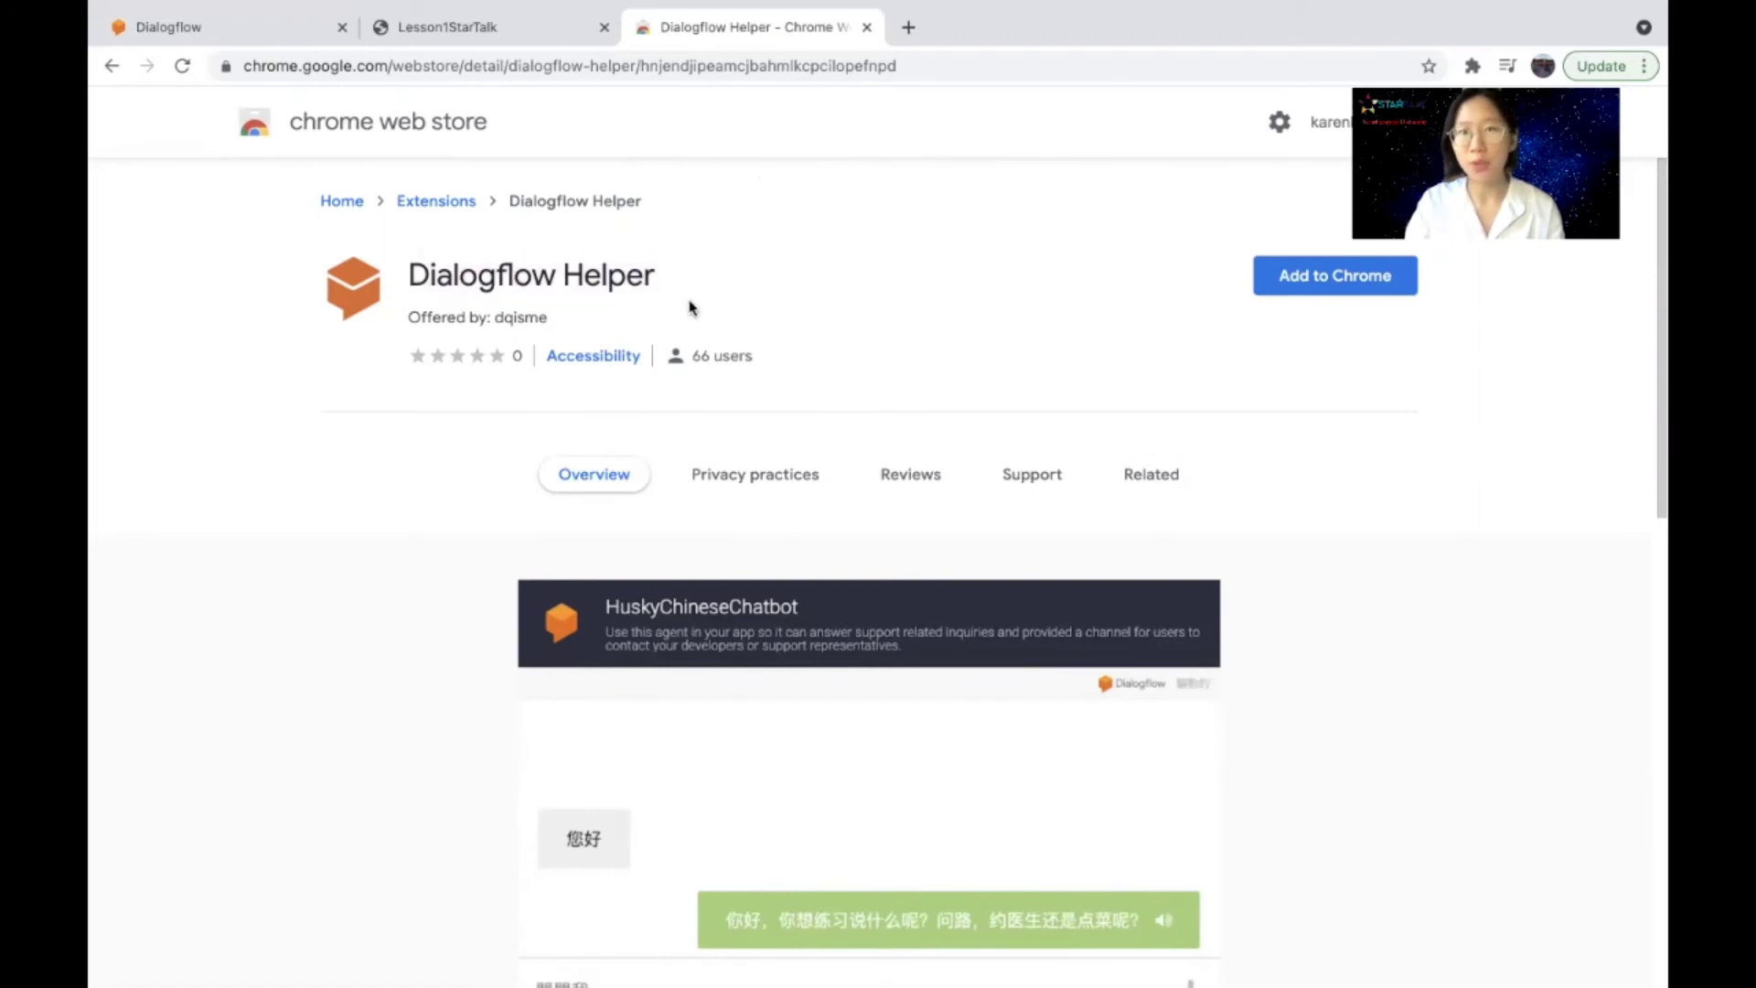
left_click(1341, 277)
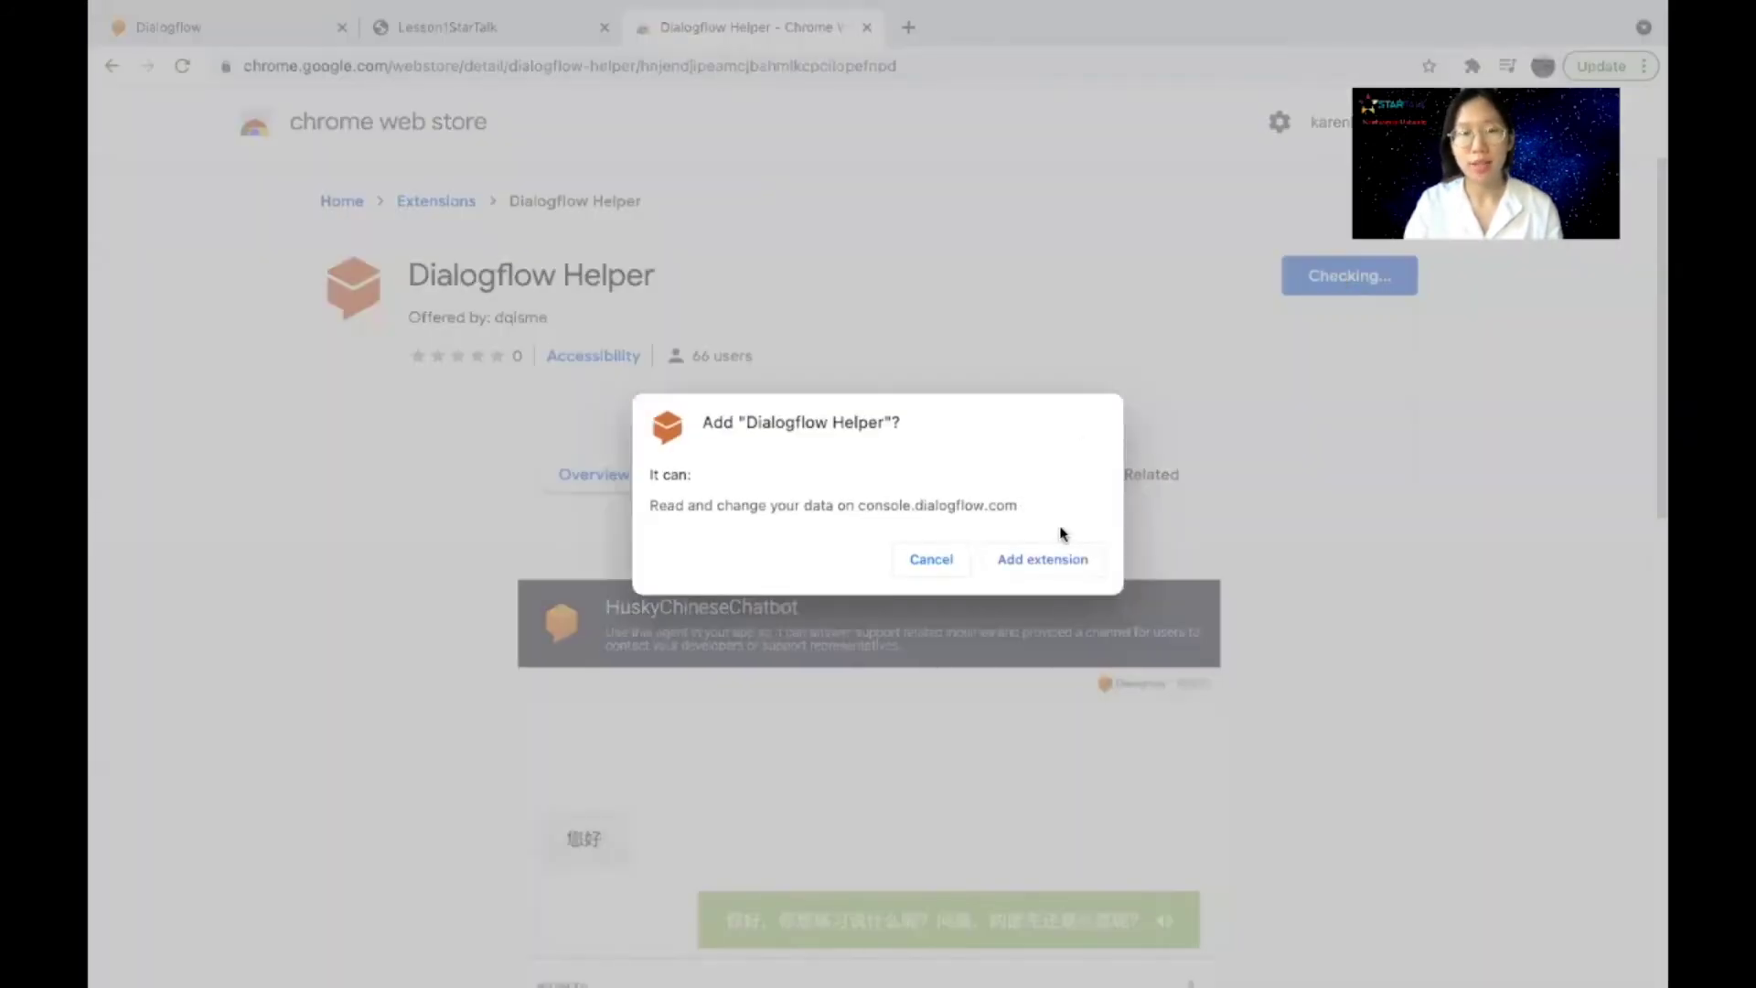
left_click(1050, 563)
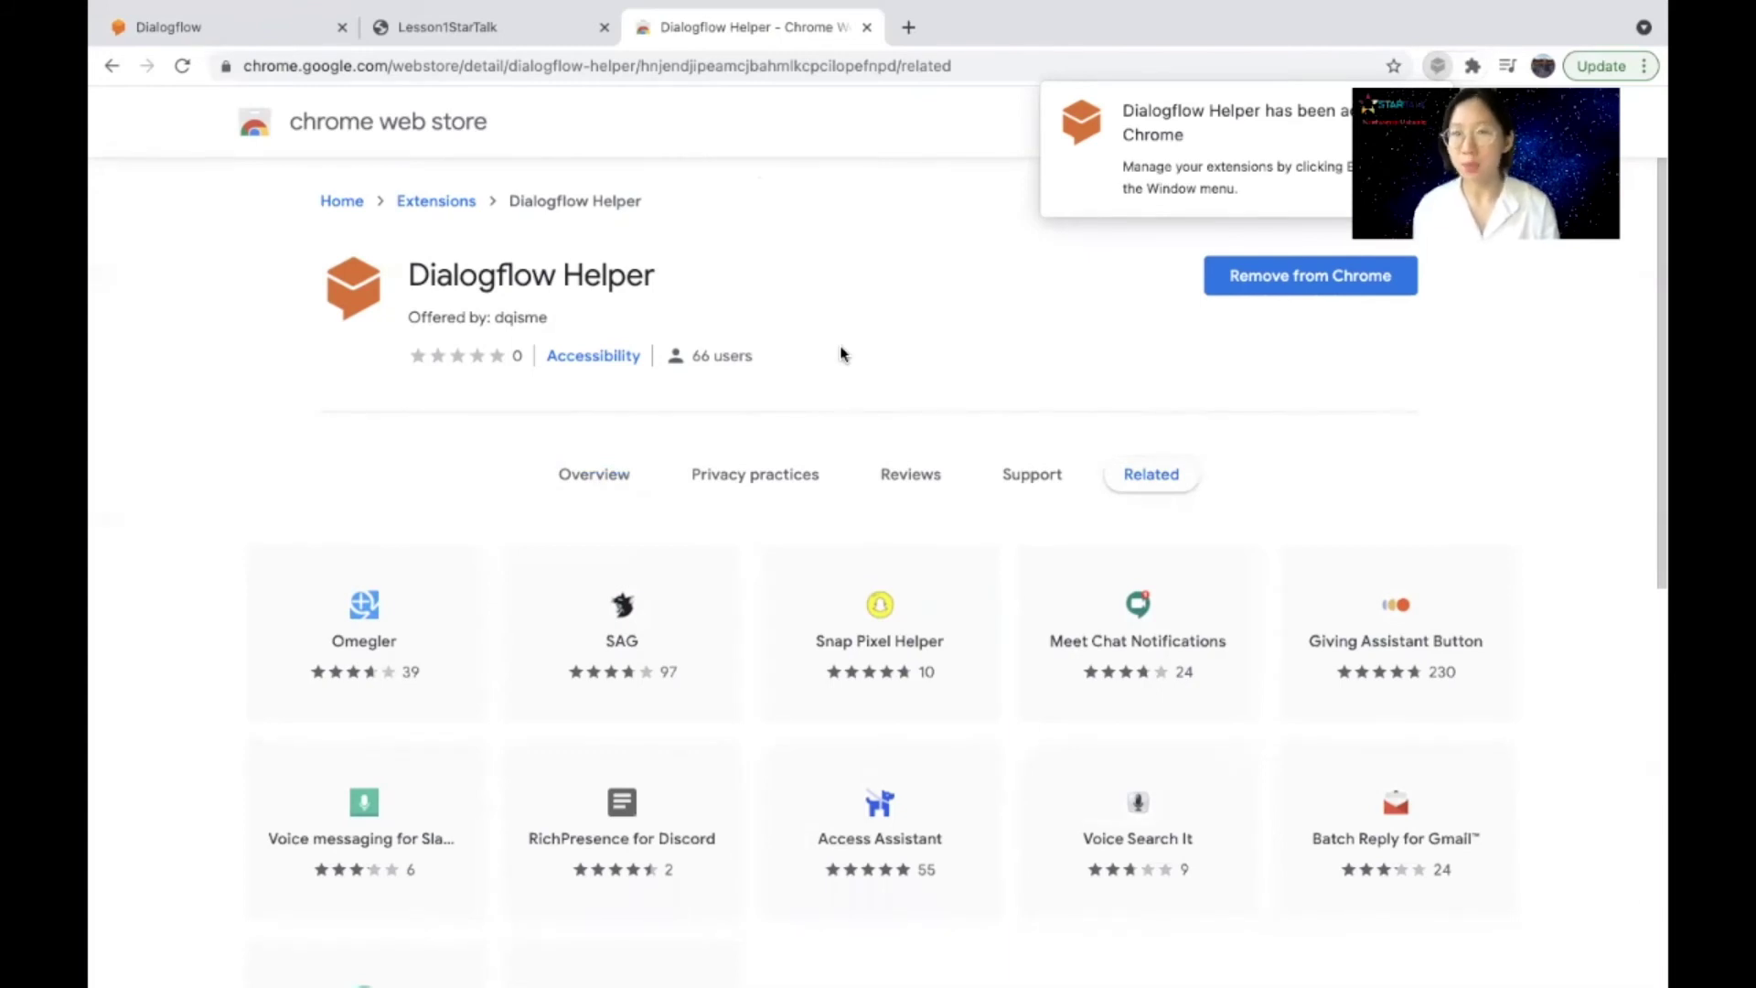
left_click(1045, 343)
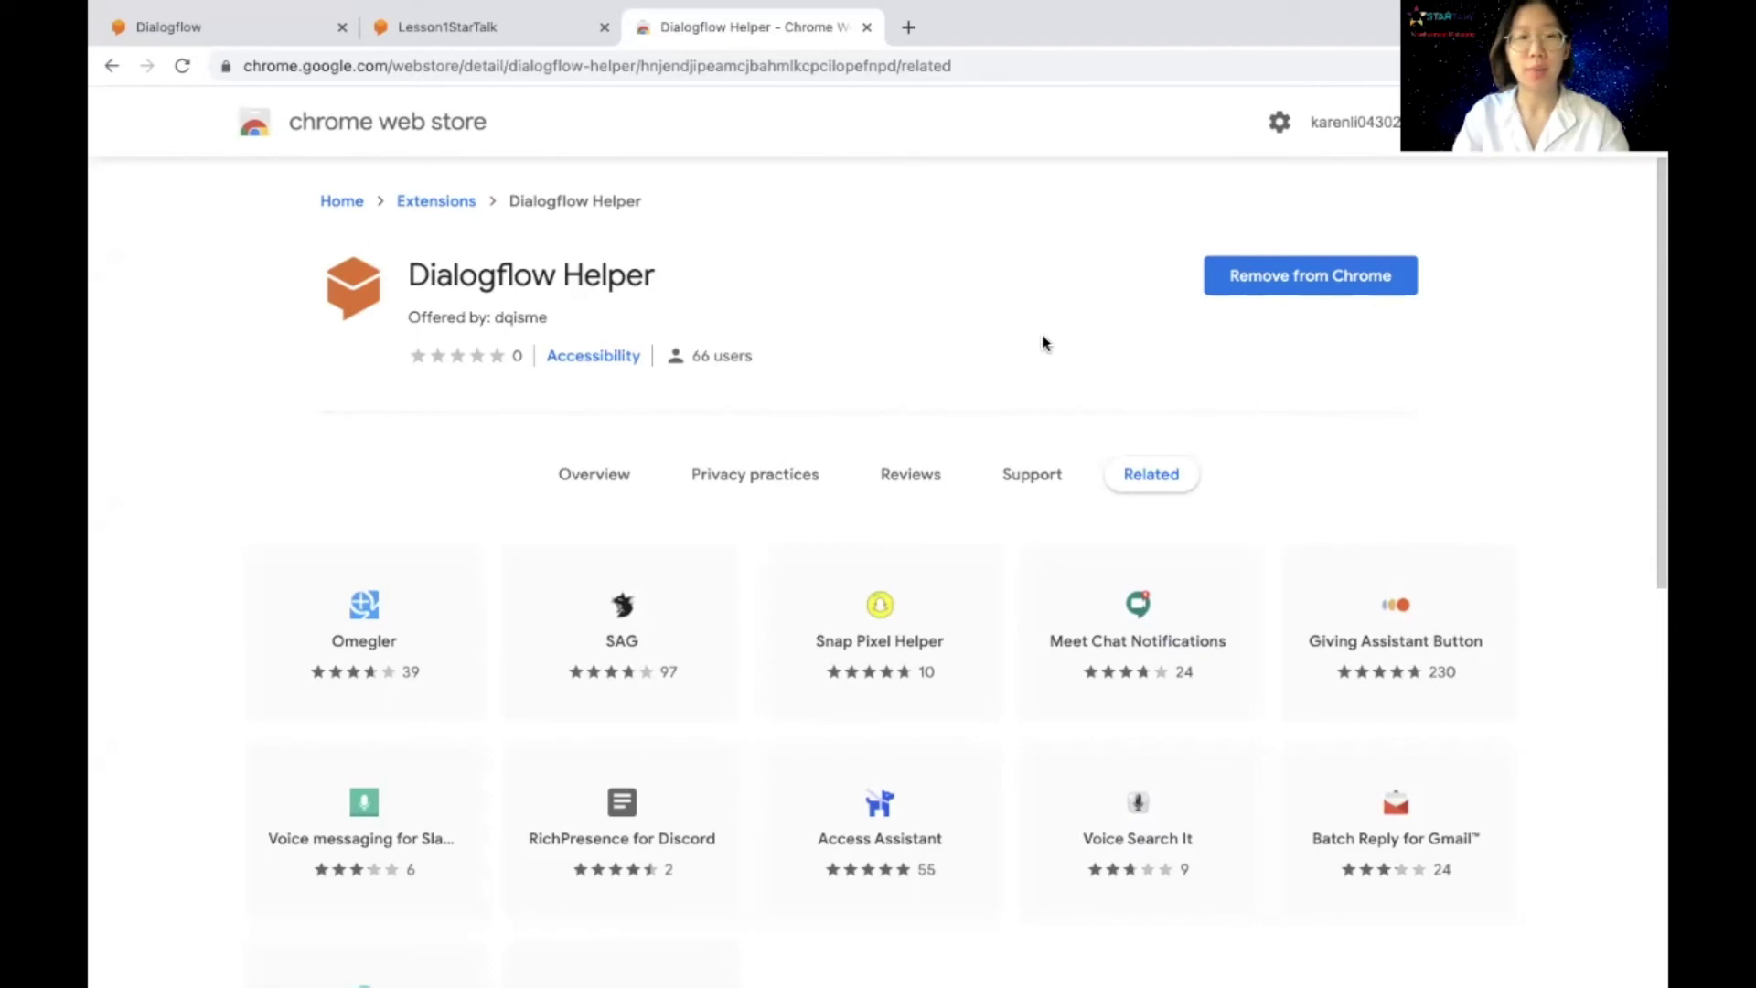
Step: Reload the full-page Lesson1StarTalk demo from its embed URL for a fresh conversation
left_click(509, 31)
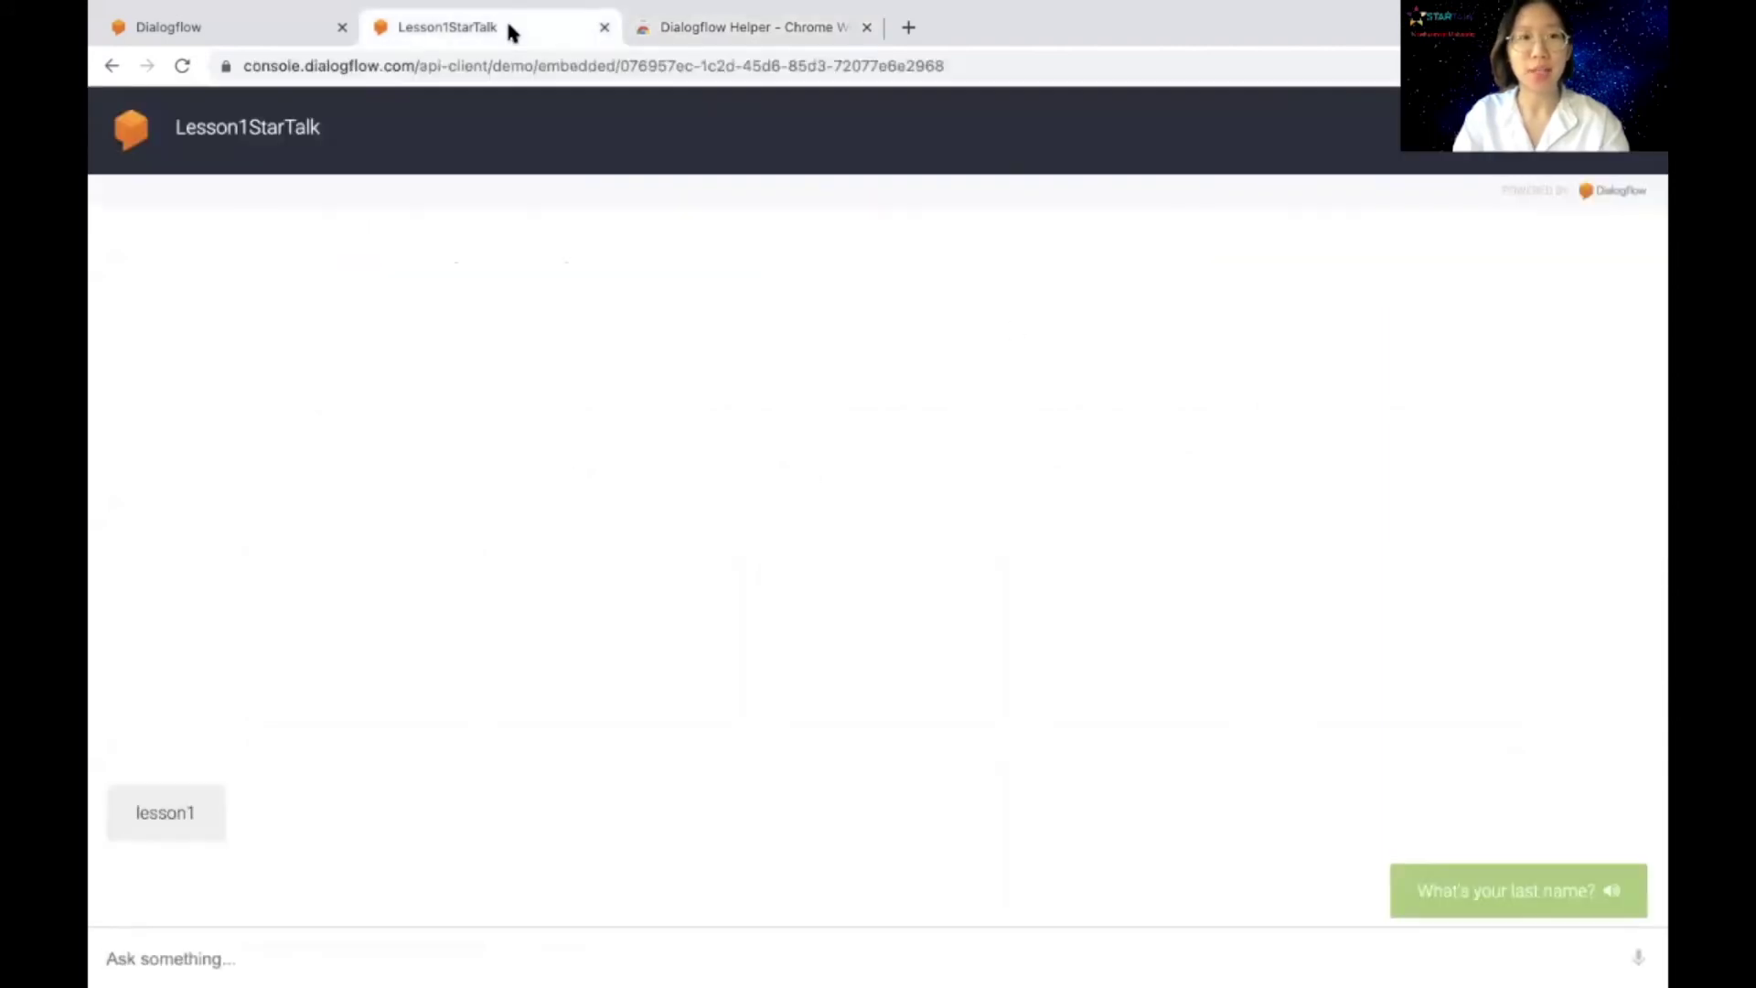
left_click(478, 67)
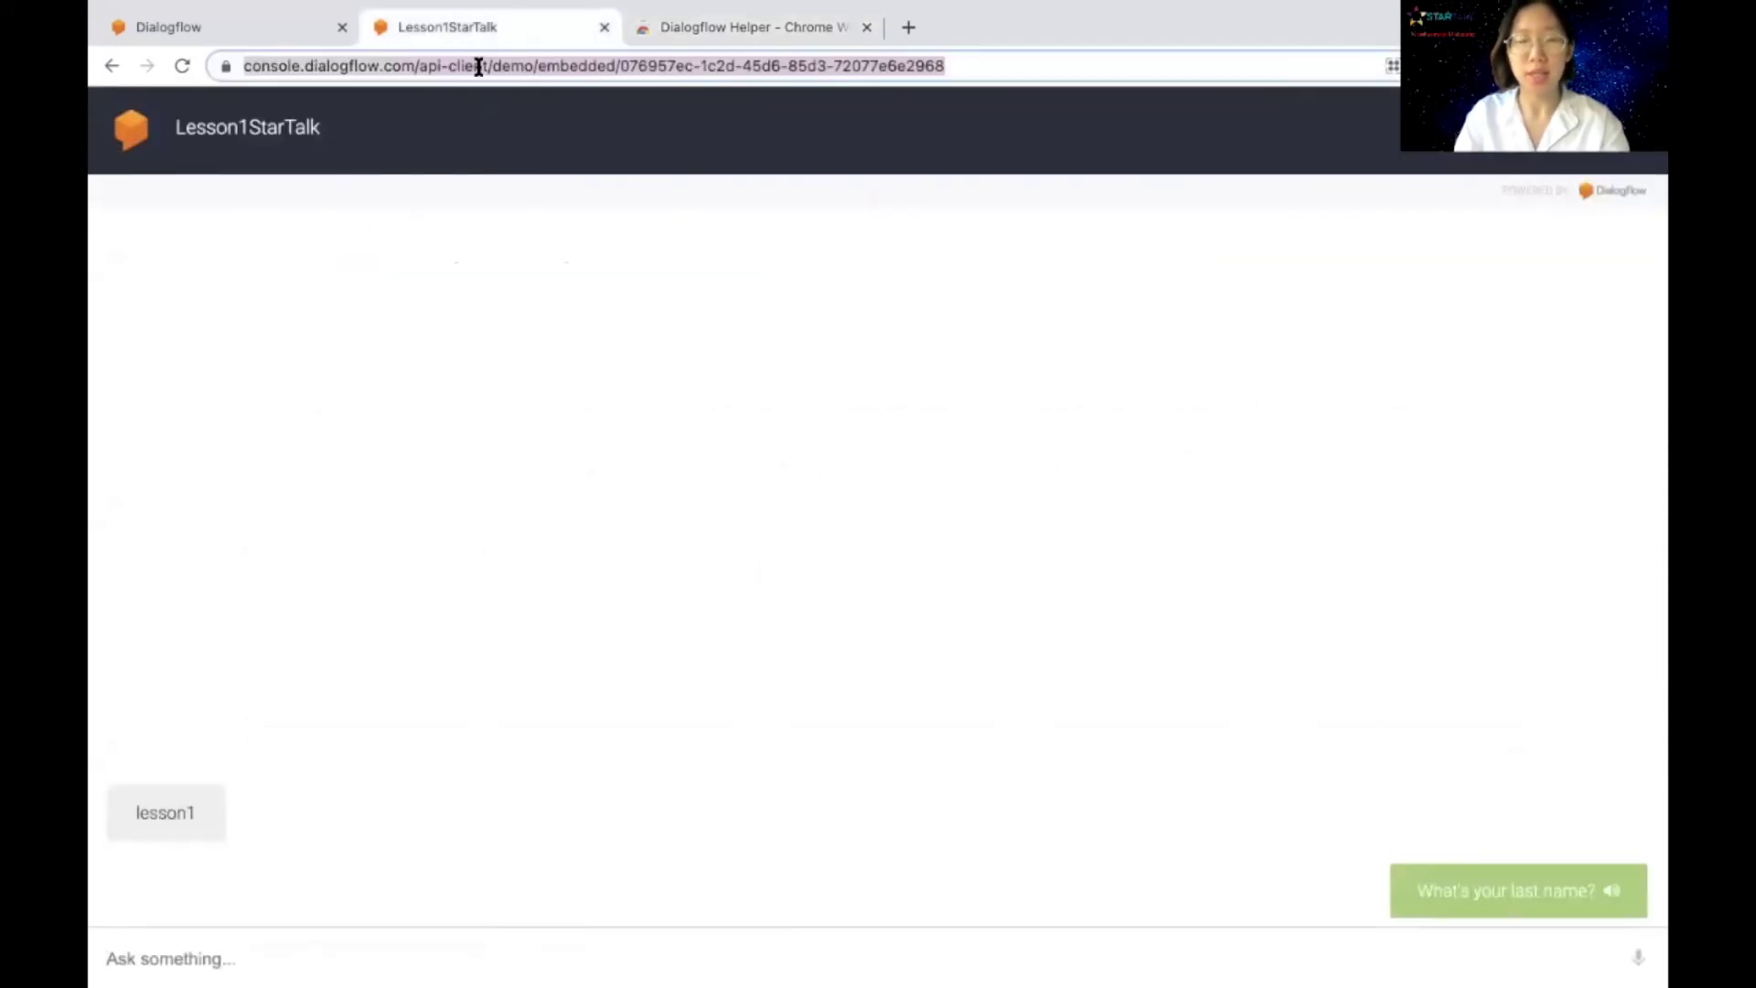
key("Return")
key("ctrl+shift+Tab")
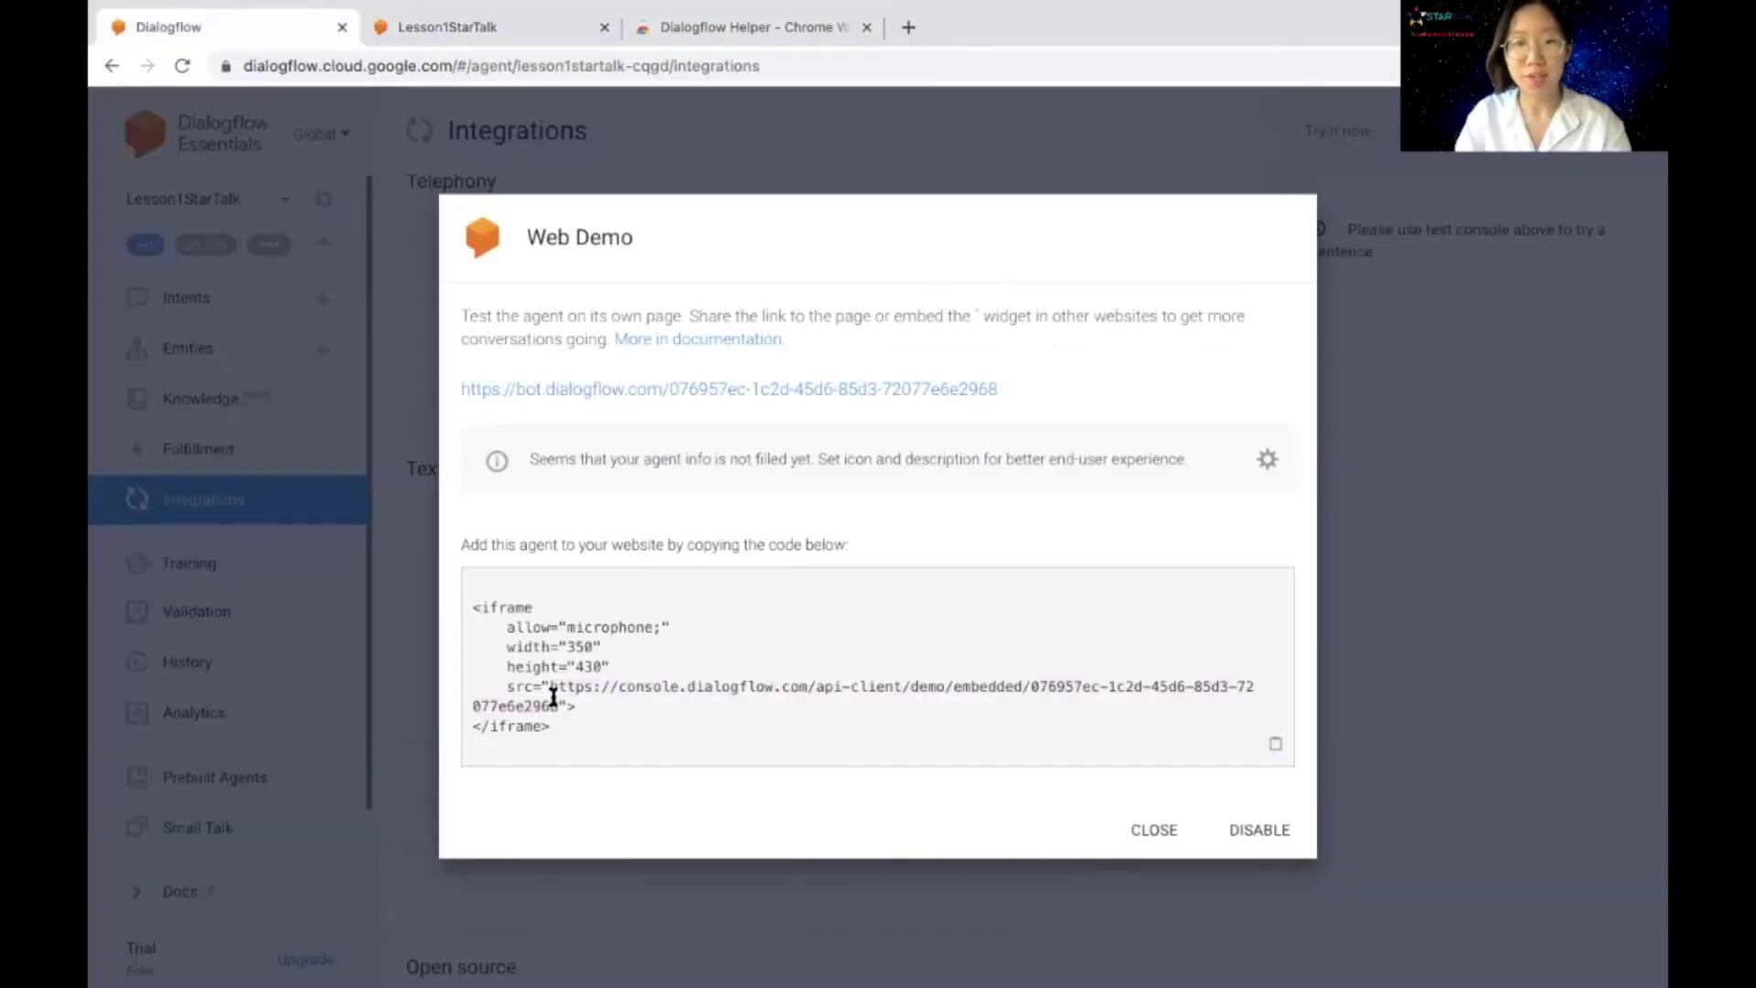
left_click_drag(549, 688, 555, 700)
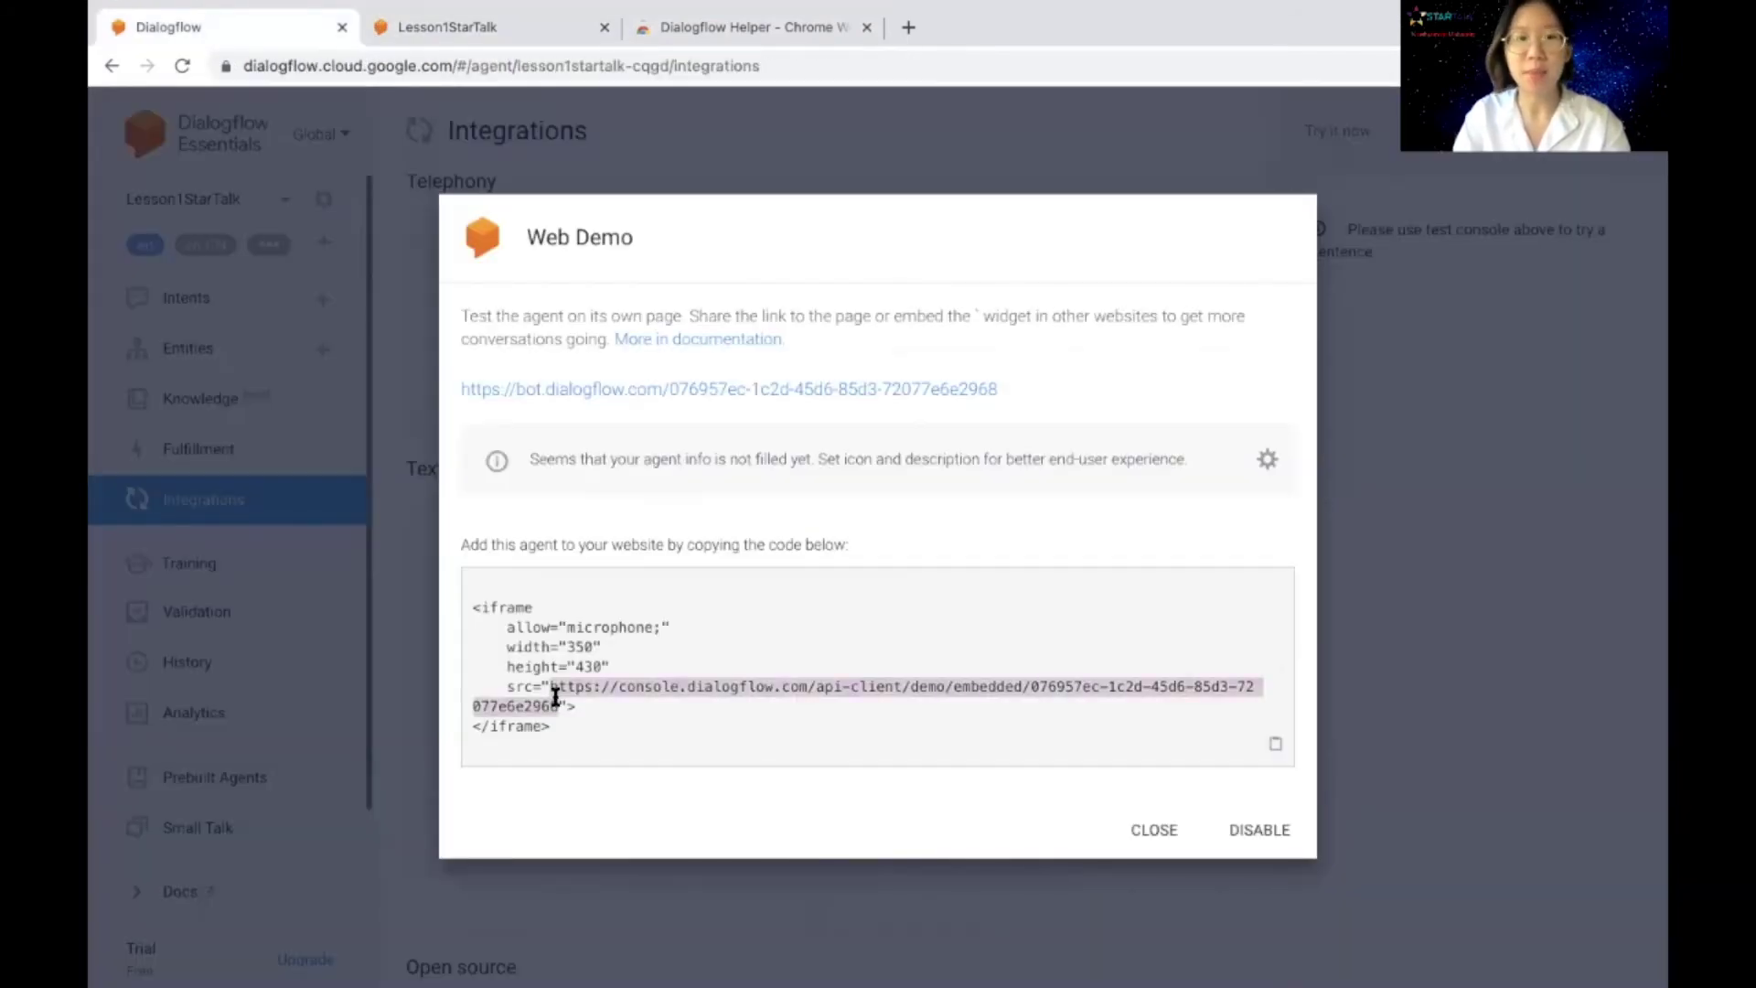
left_click(554, 709)
left_click(521, 33)
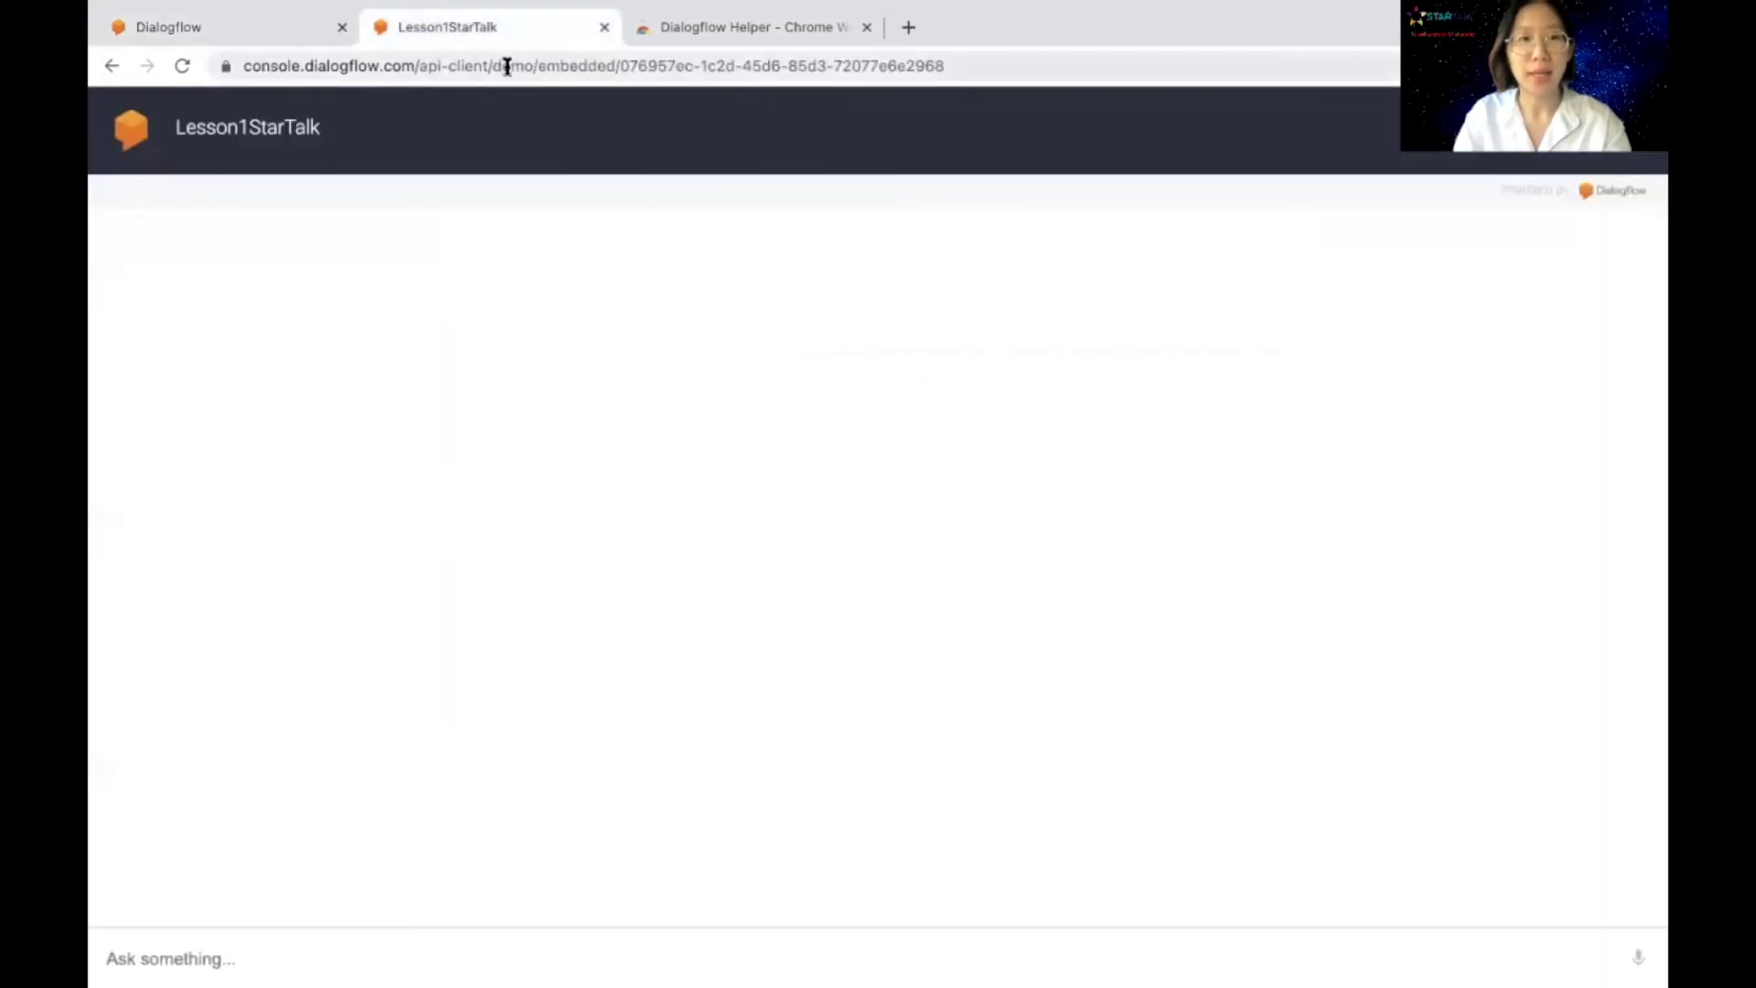
left_click(507, 67)
key("Return")
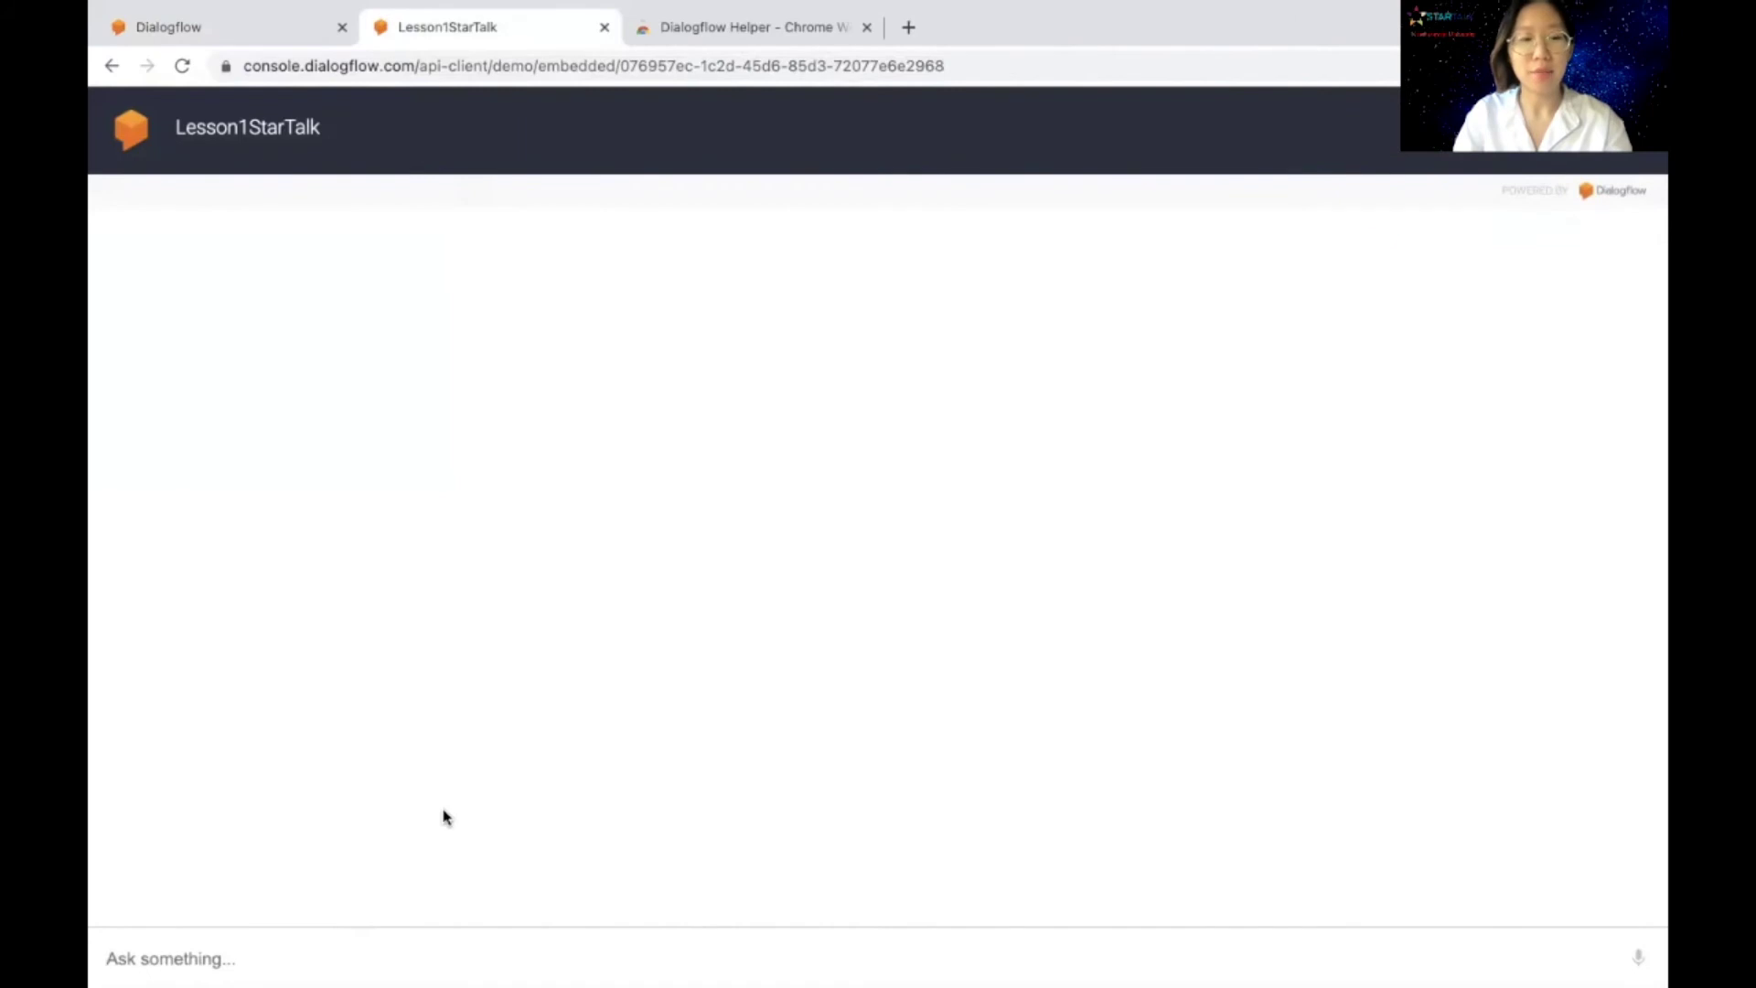
Step: Chat 'lesson1', the last and first names, and 'No. I am not a teacher', then start a voice reply
left_click(340, 936)
type("lesson1")
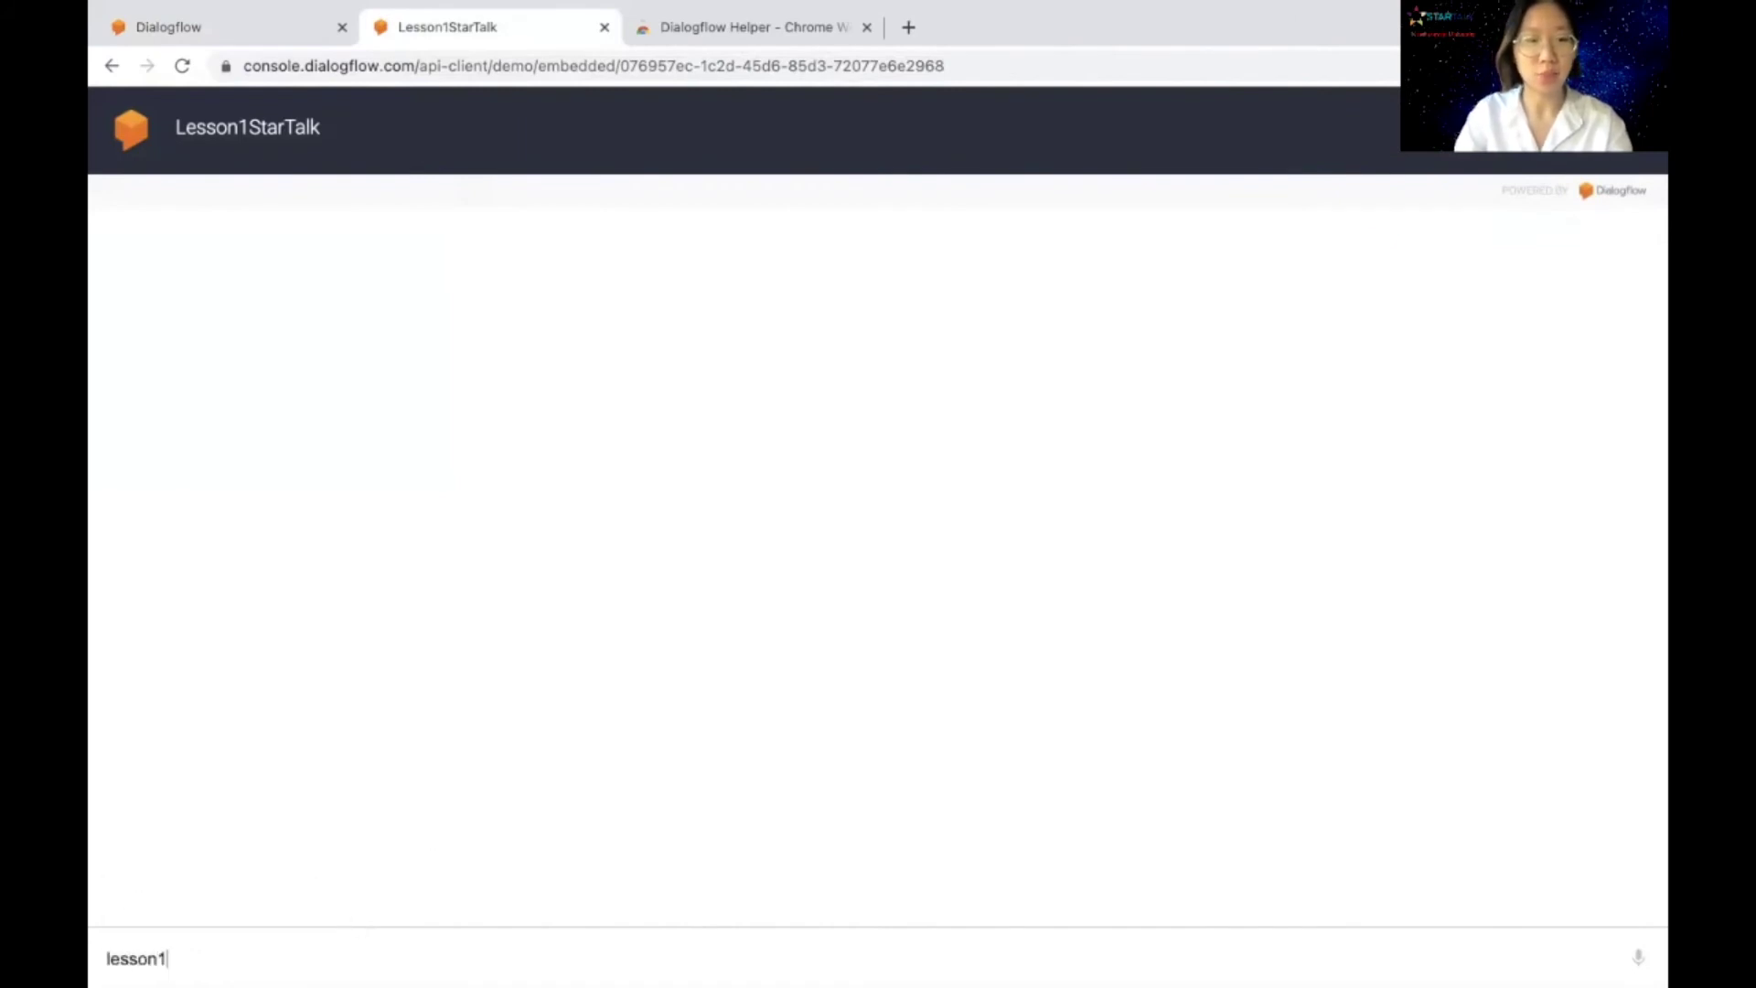
key("Return")
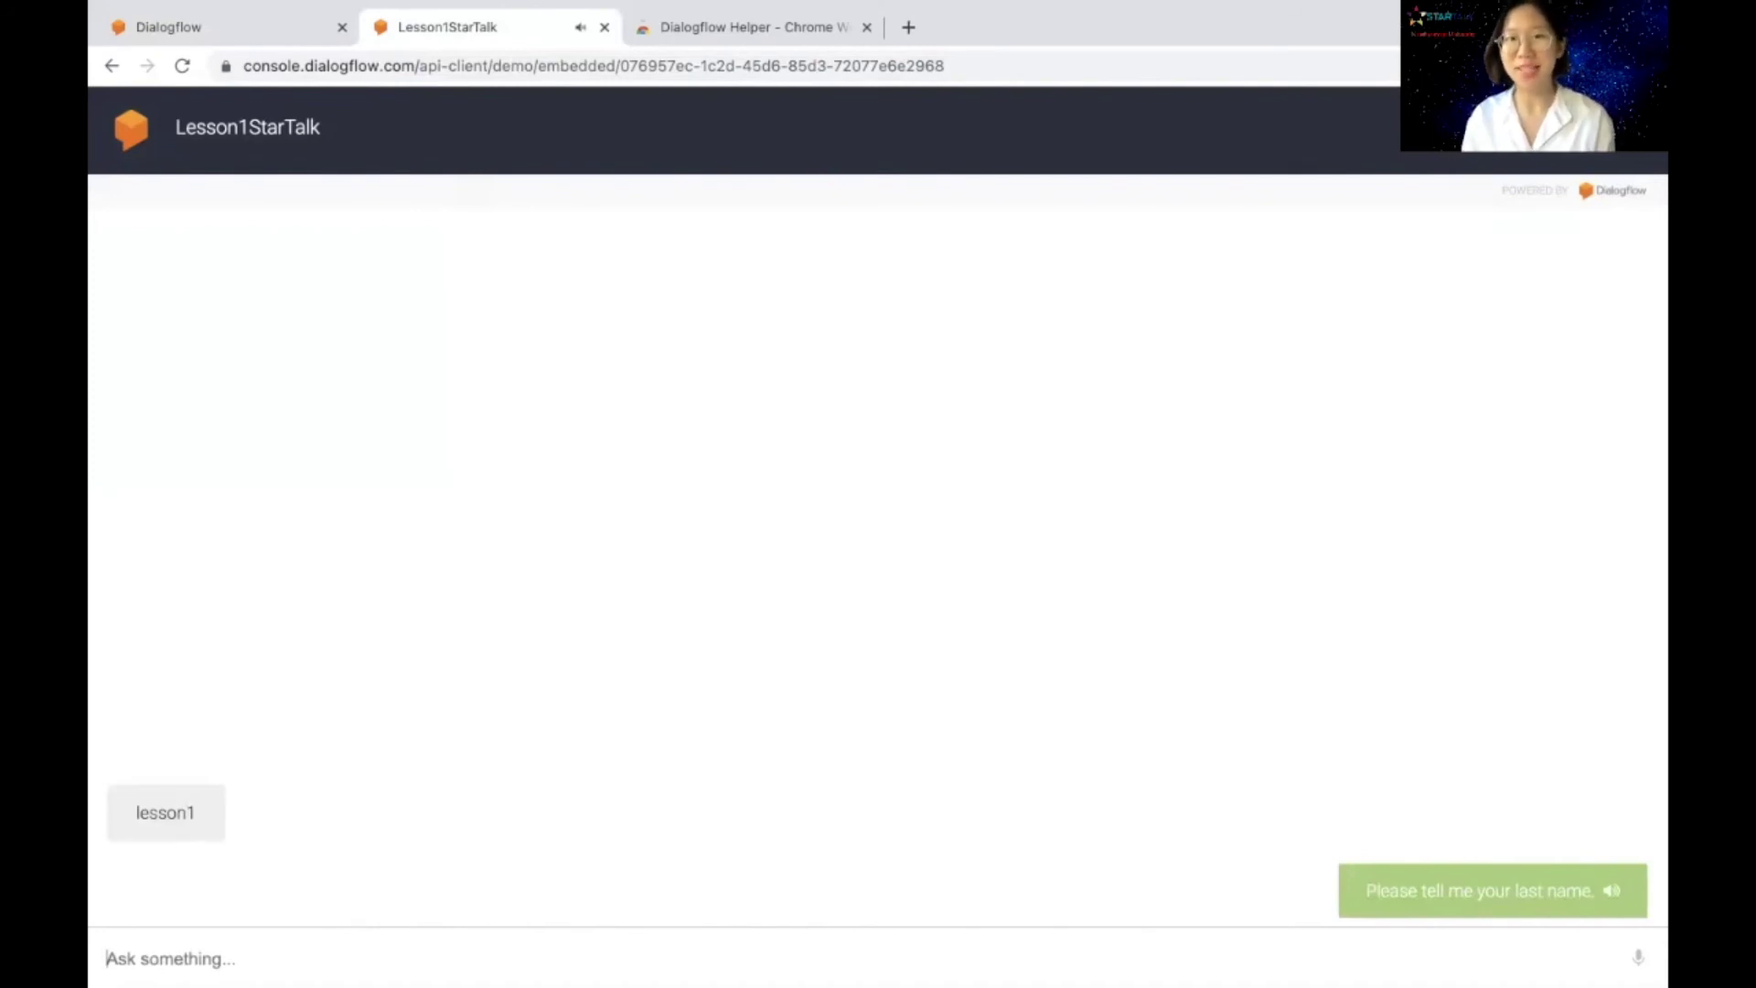
key("Return")
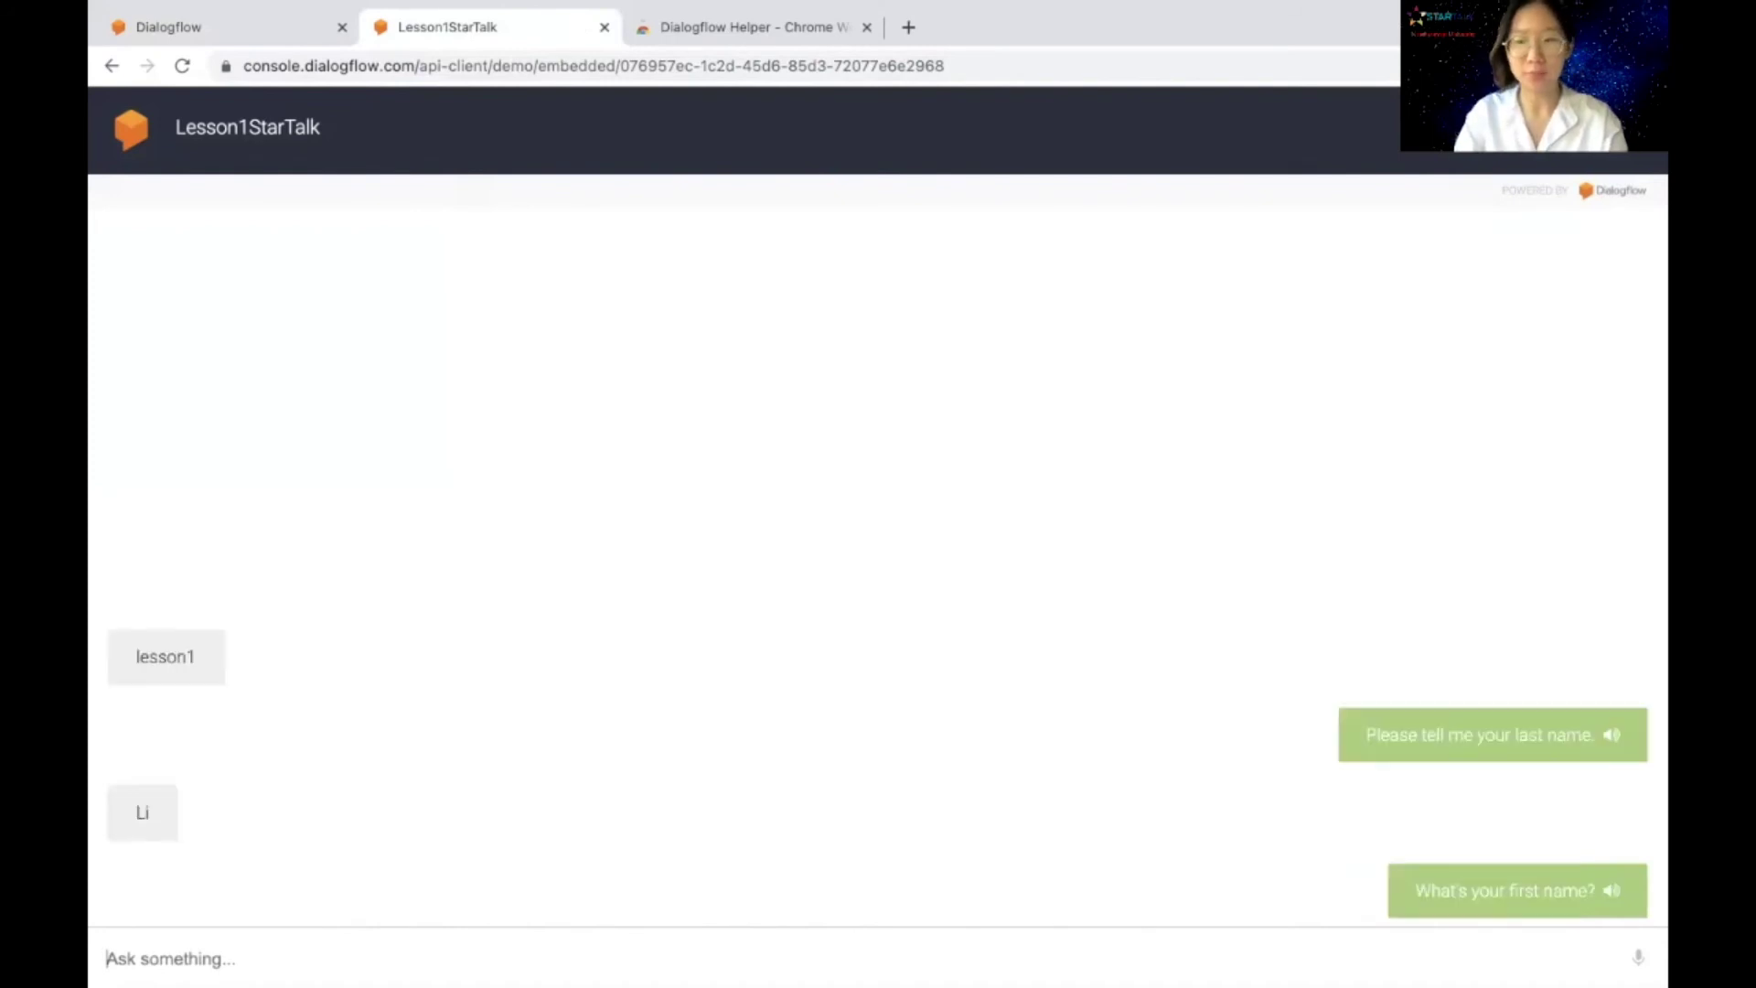
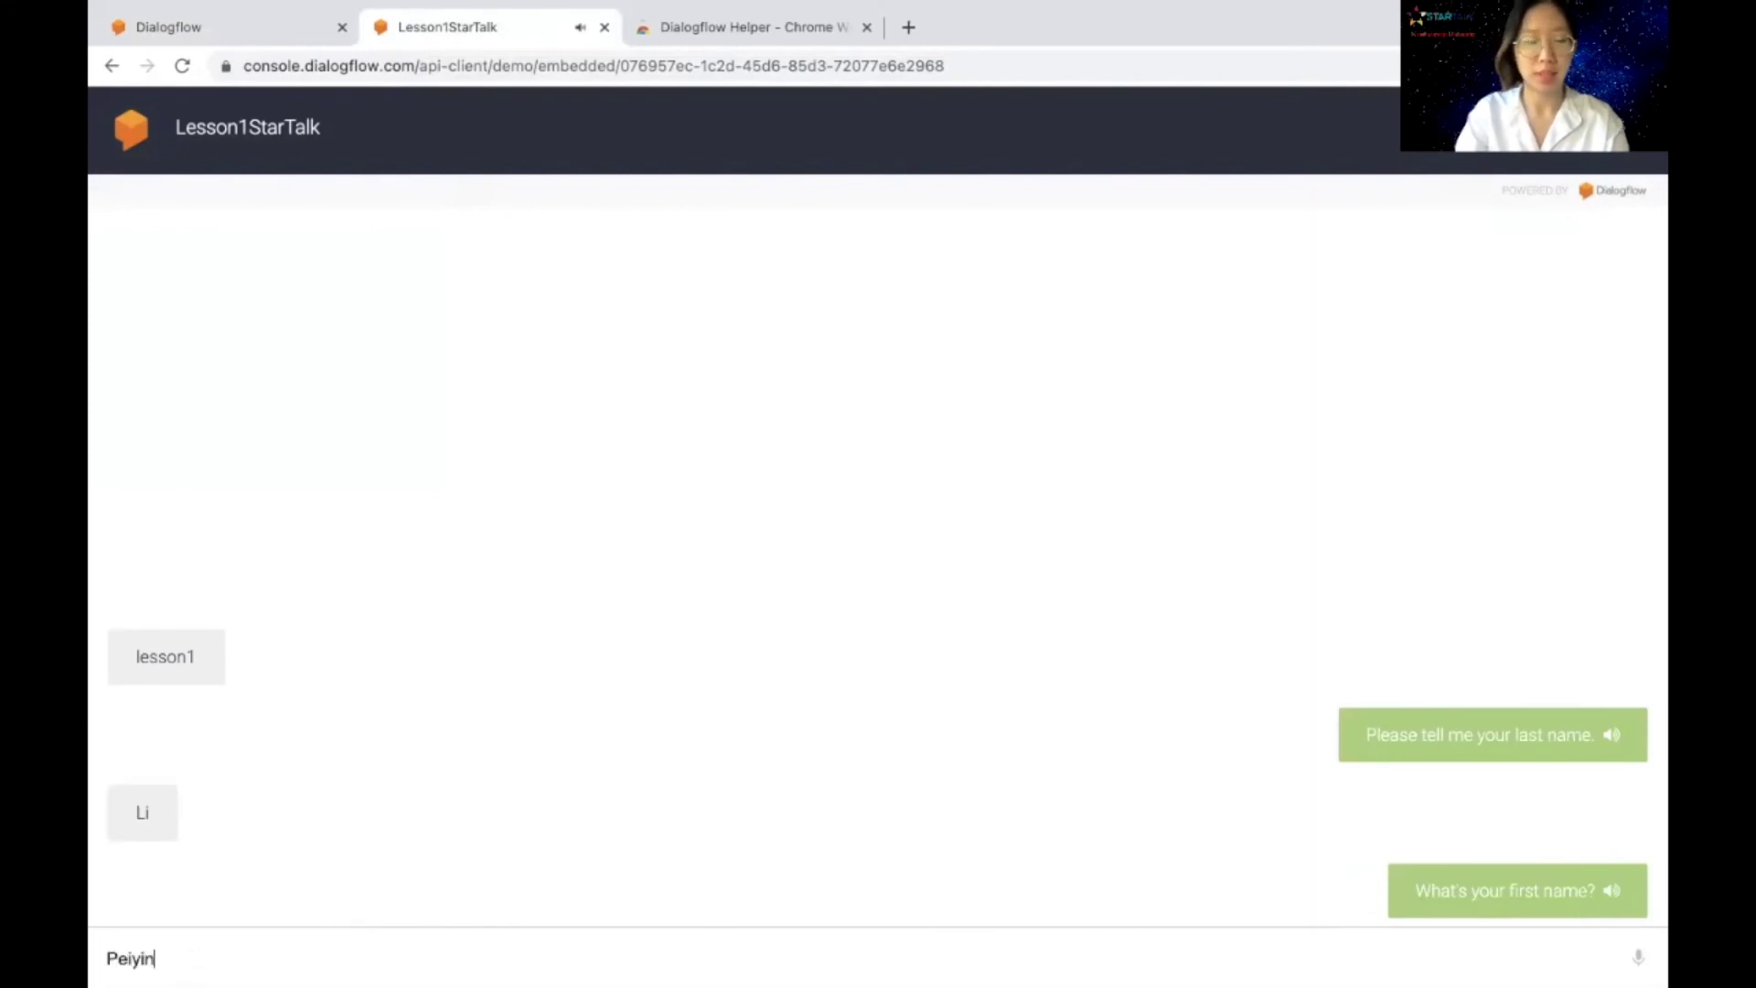
key("Return")
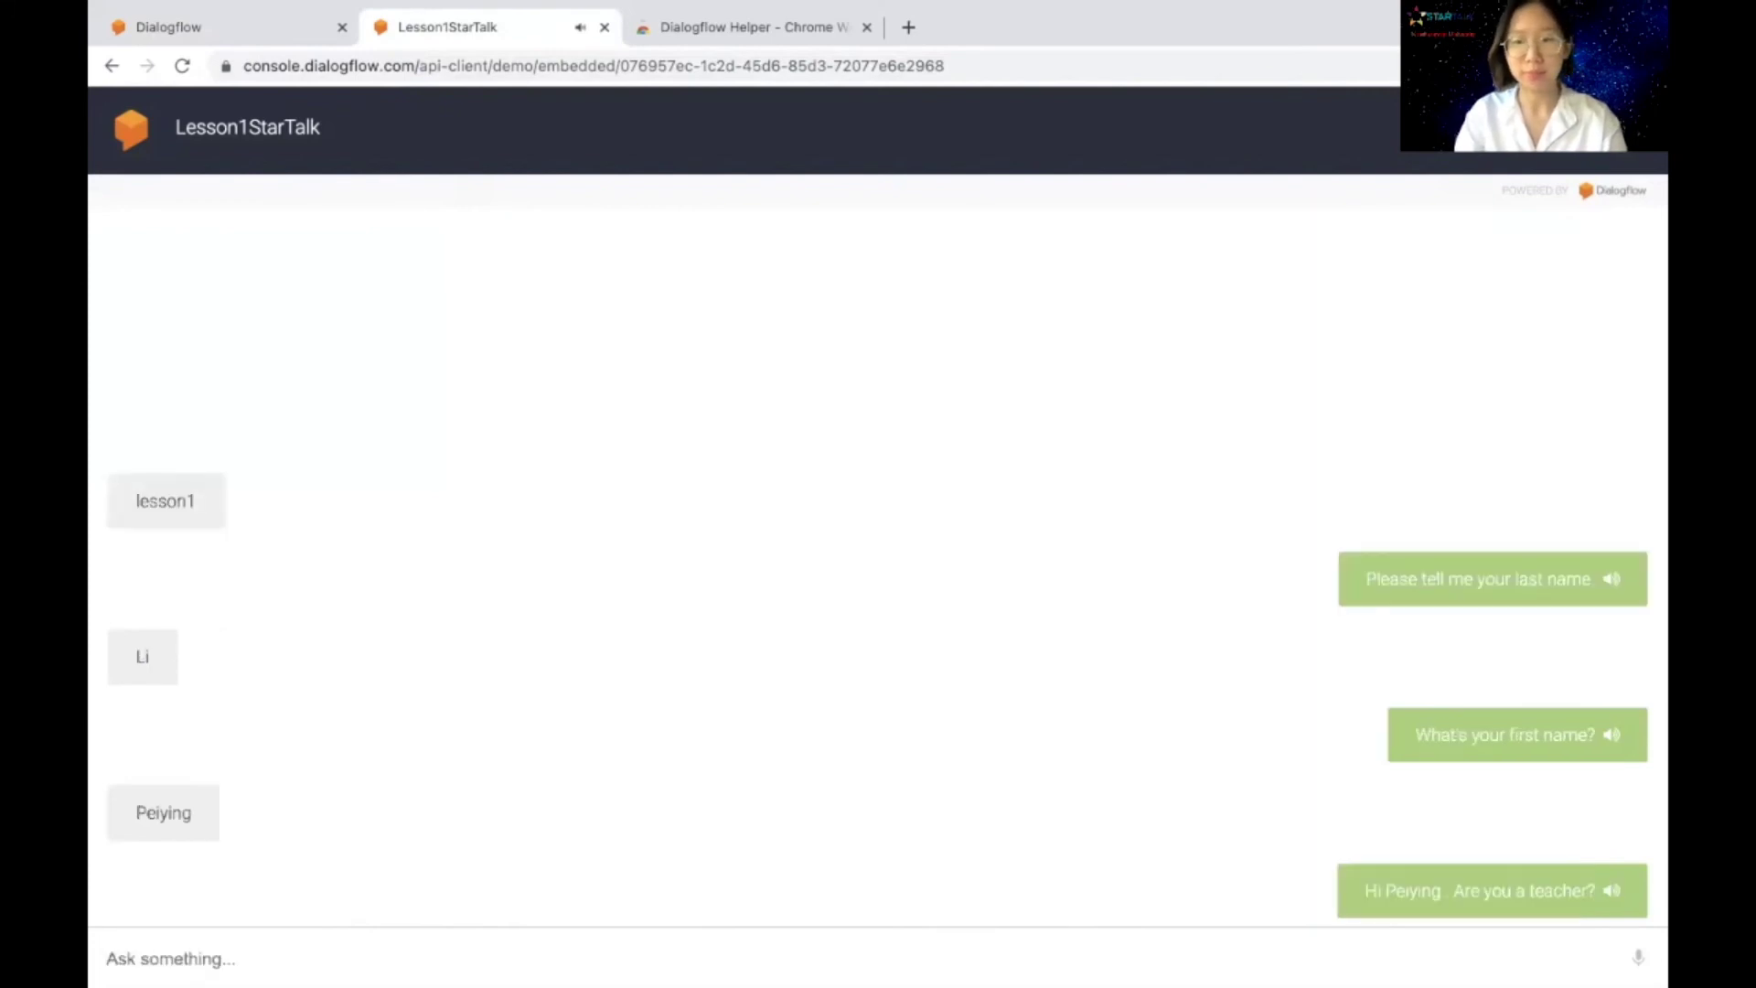
type("No. I")
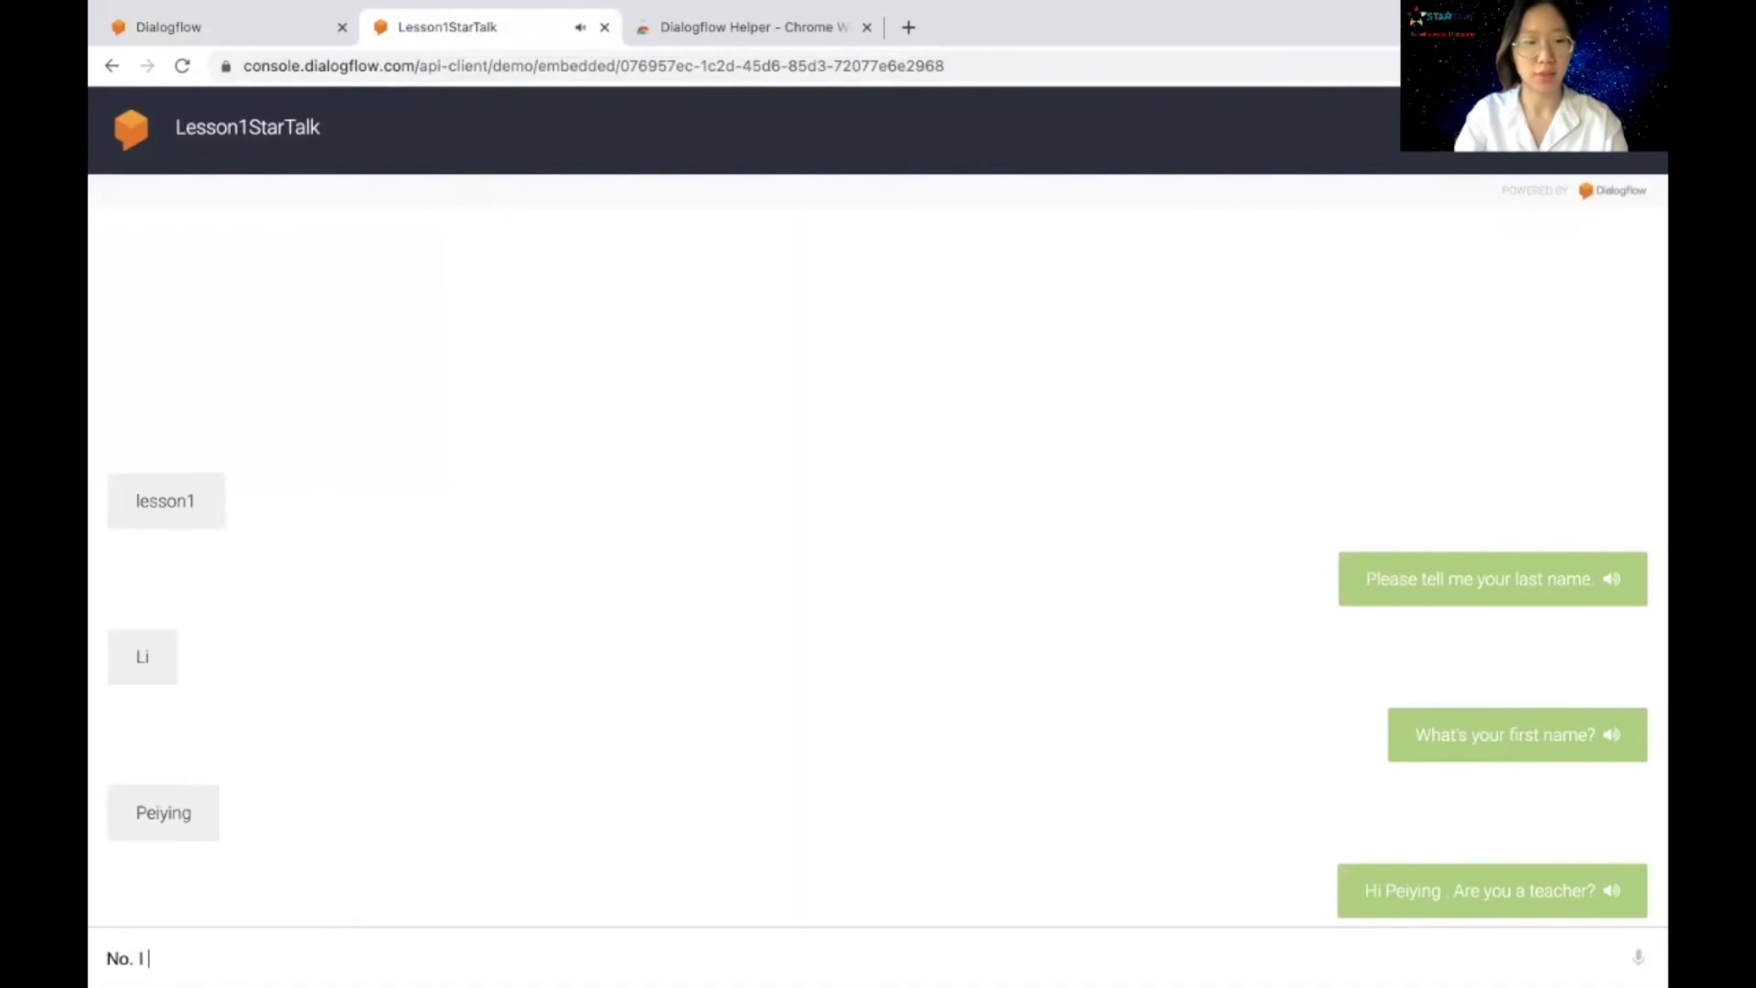
type(" am not a teacher")
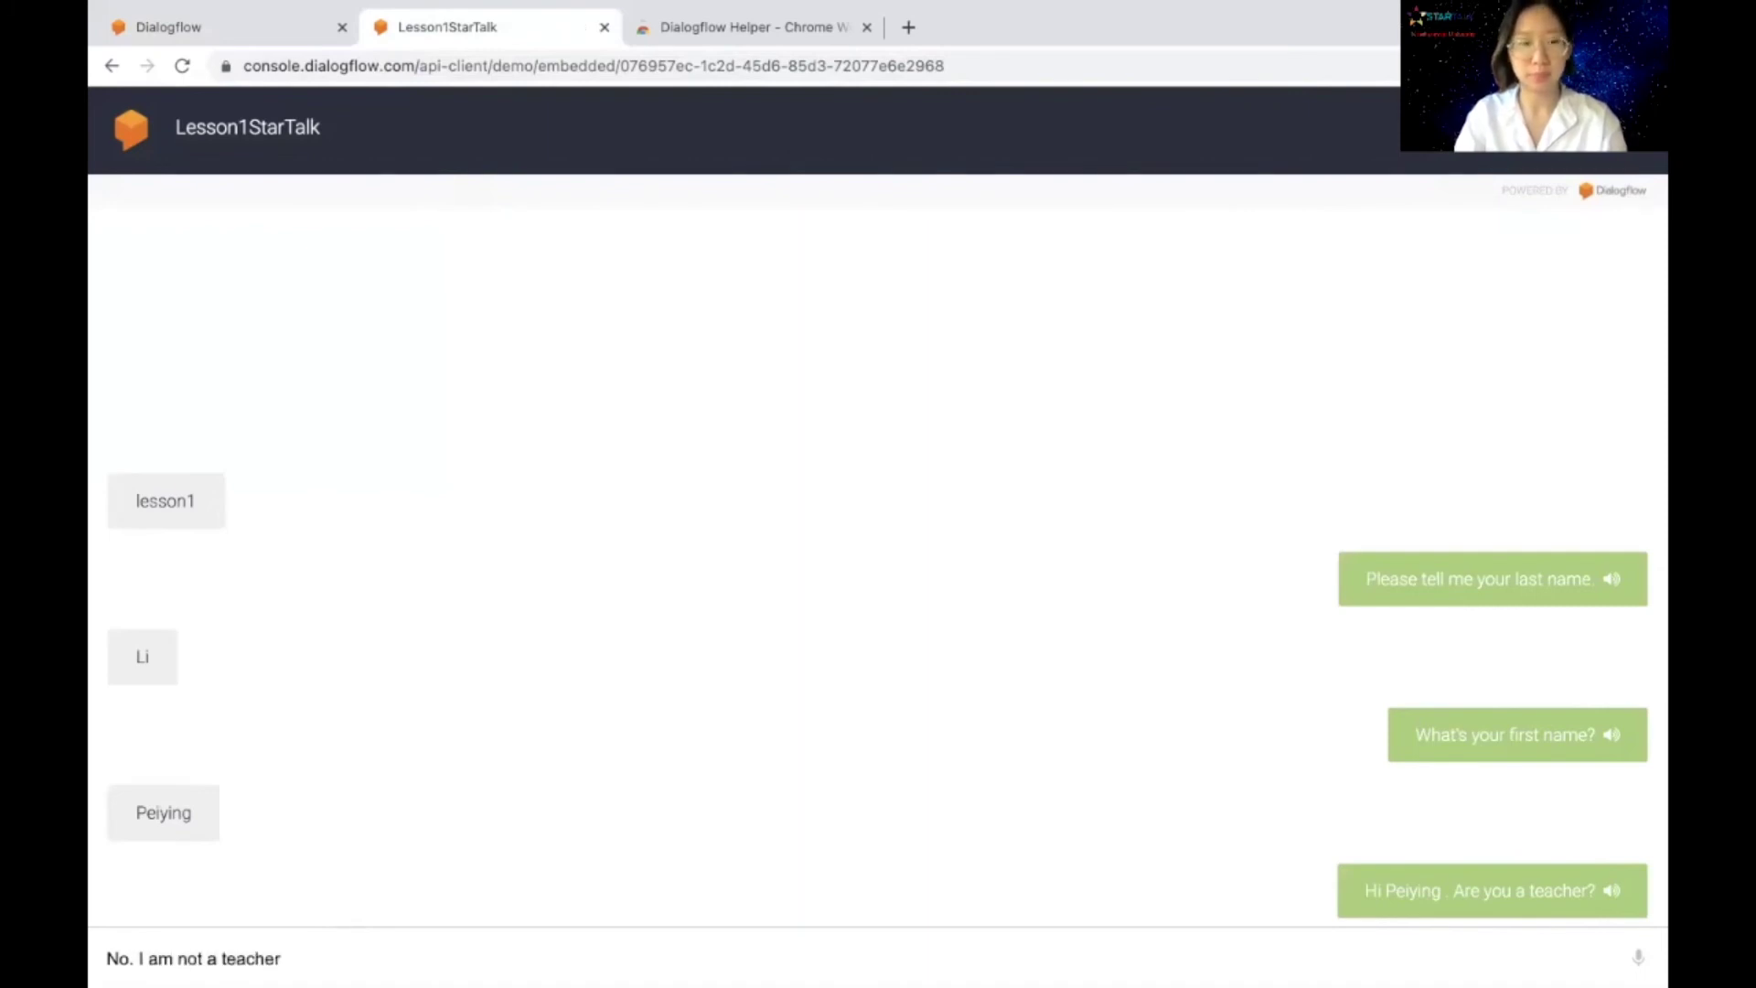
key("Return")
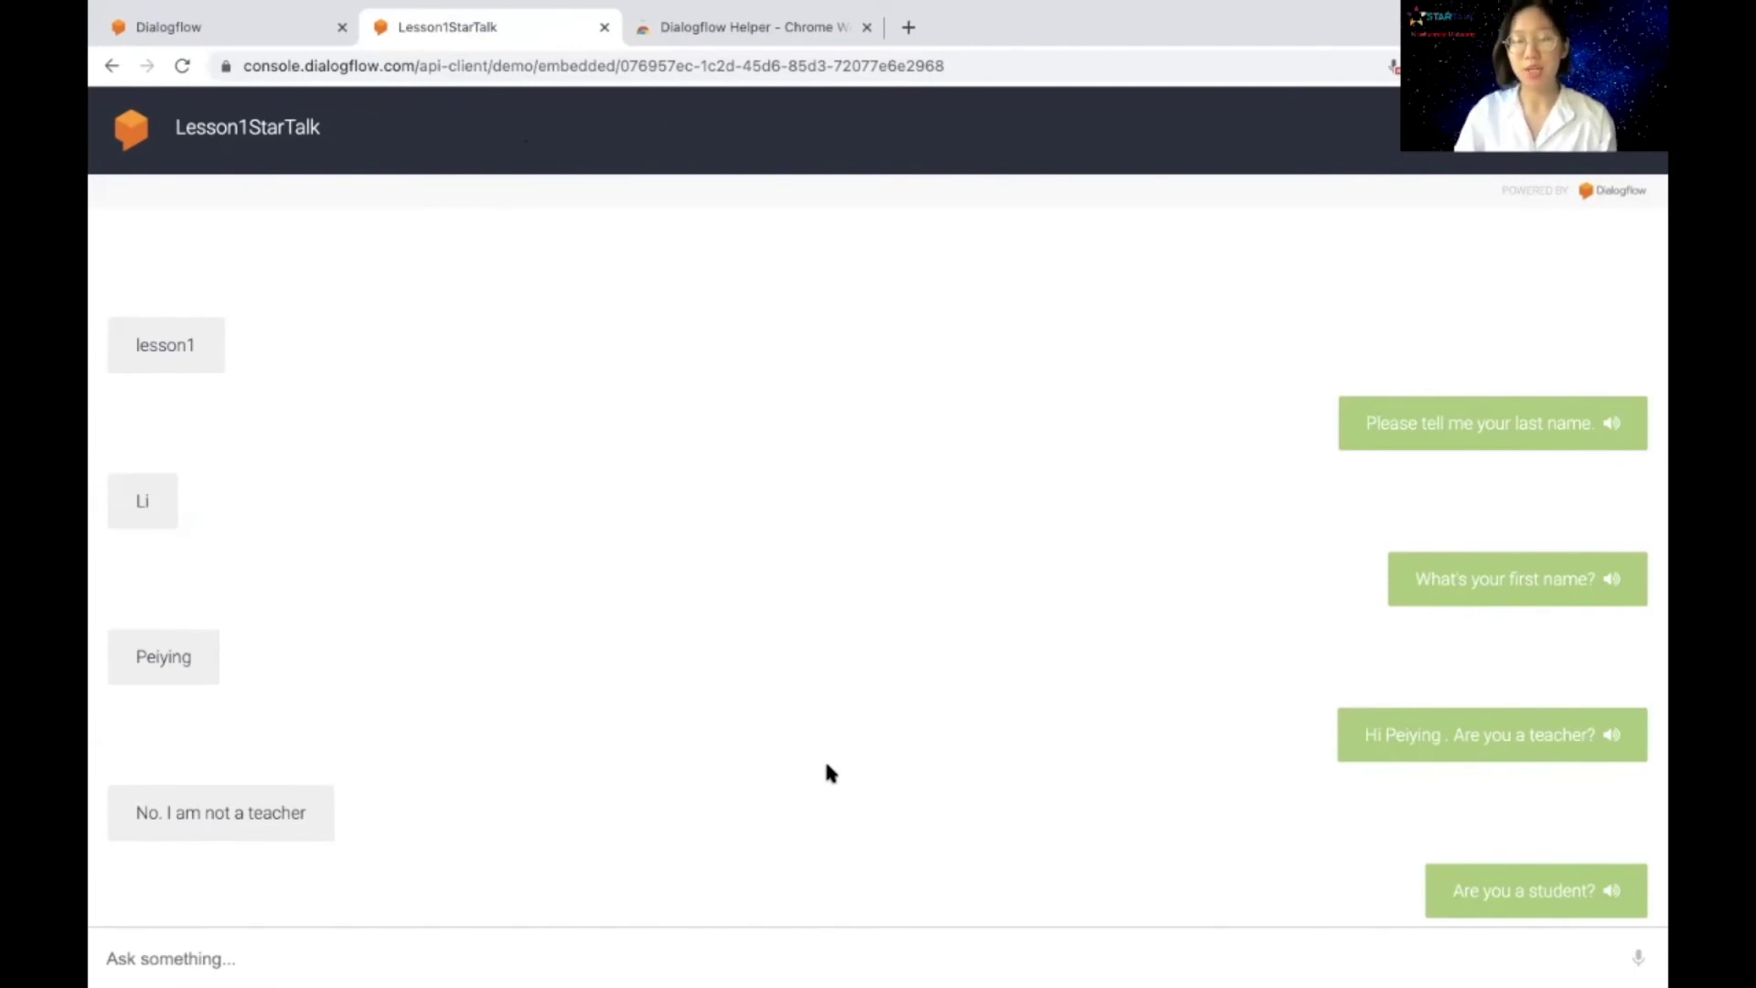
left_click(1646, 958)
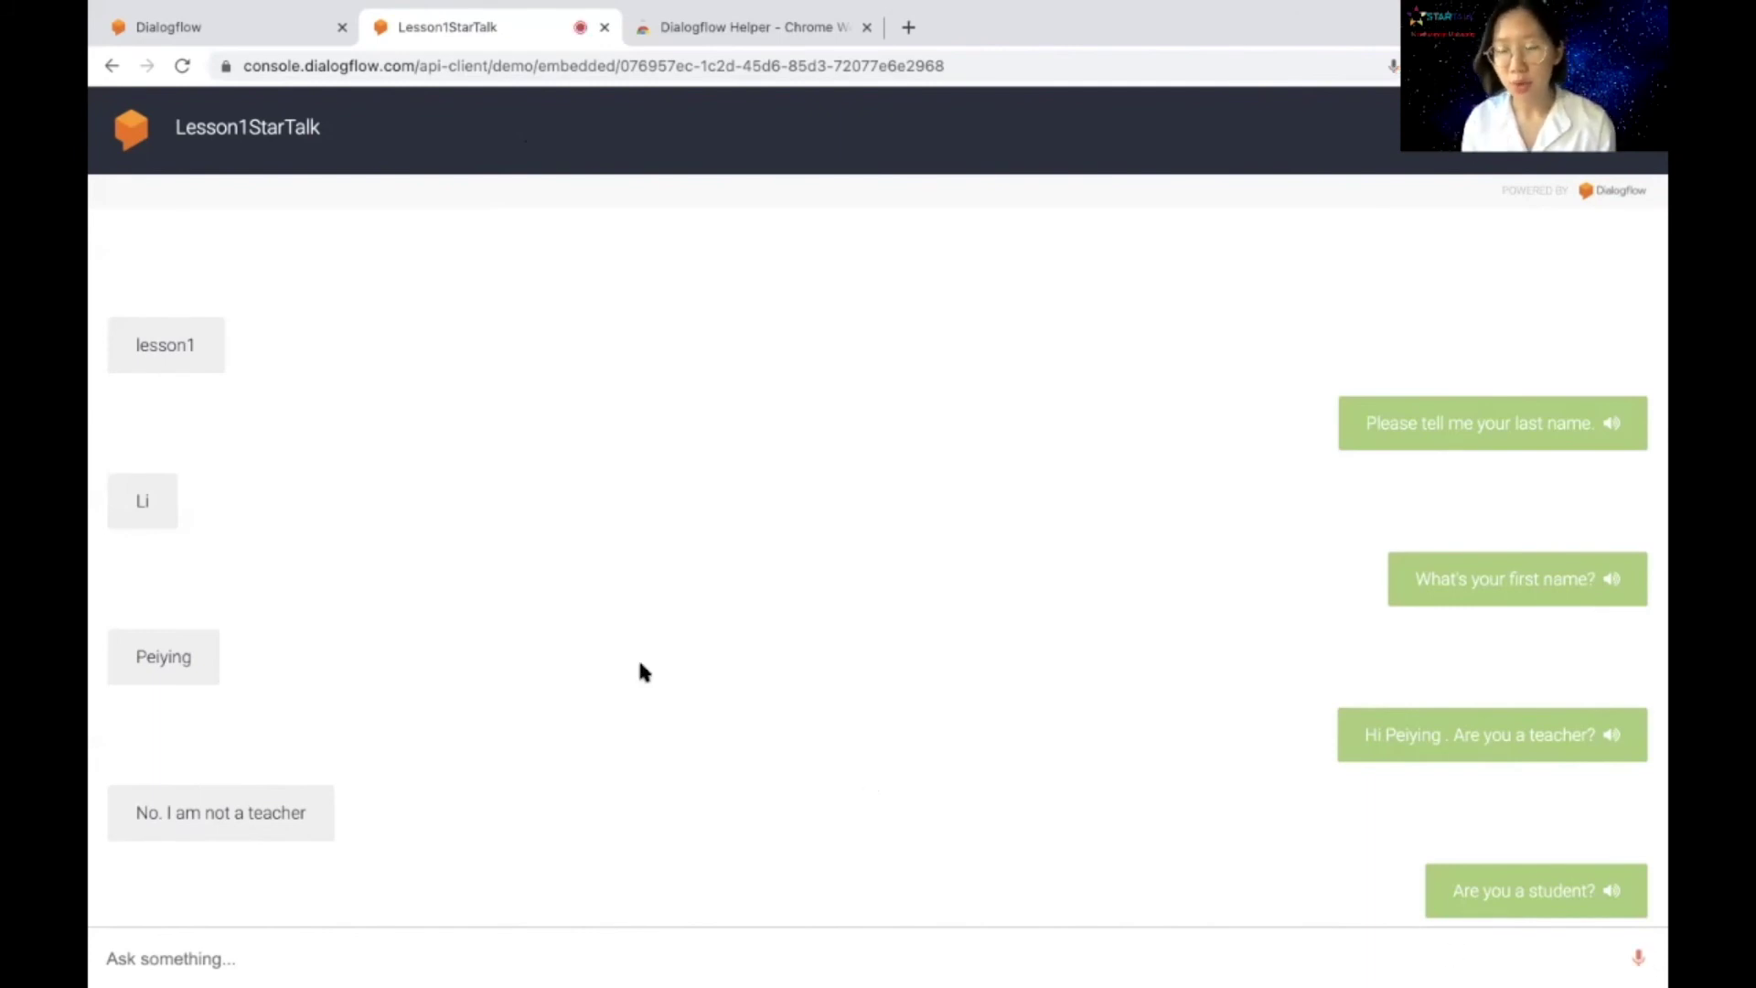